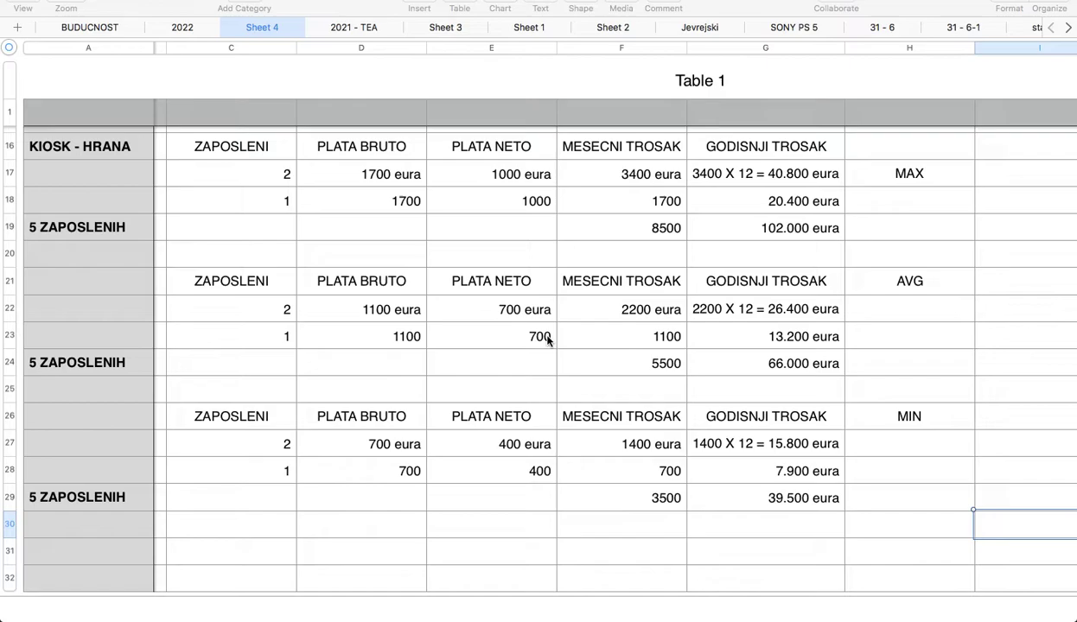
- Examine the one-employee row of the KIOSK - HRANA MAX scenario: gross pay, net pay, monthly cost and yearly cost
{"action": "scroll", "coordinate": [517, 334], "scroll_direction": "up", "scroll_amount": 1}
{"action": "scroll", "coordinate": [517, 334], "scroll_direction": "left", "scroll_amount": 1}
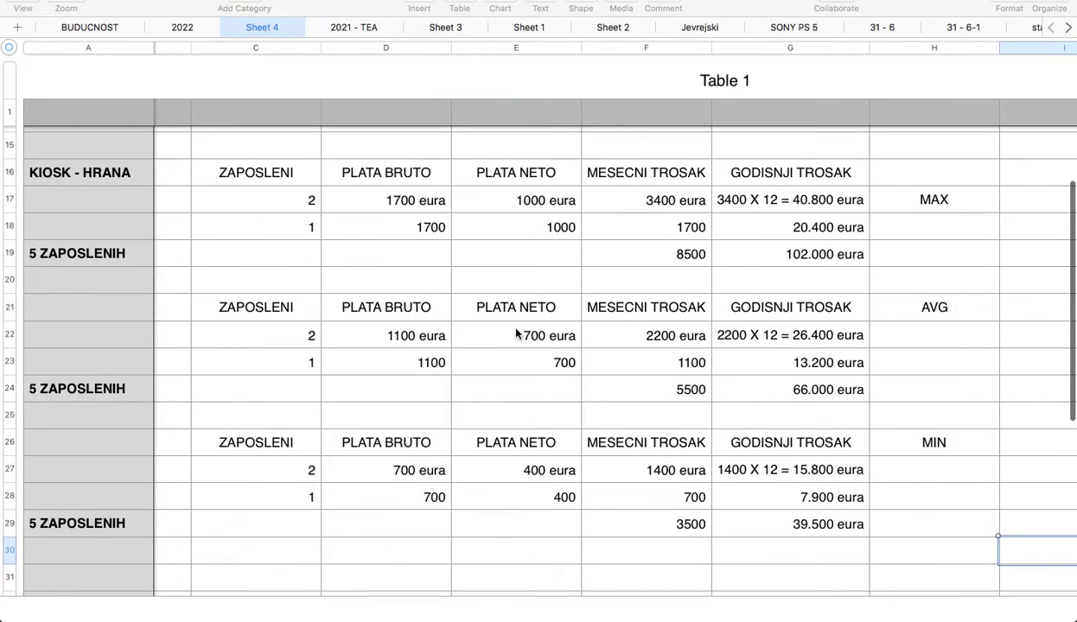
{"action": "scroll", "coordinate": [516, 333], "scroll_direction": "right", "scroll_amount": 2}
{"action": "scroll", "coordinate": [516, 333], "scroll_direction": "down", "scroll_amount": 1}
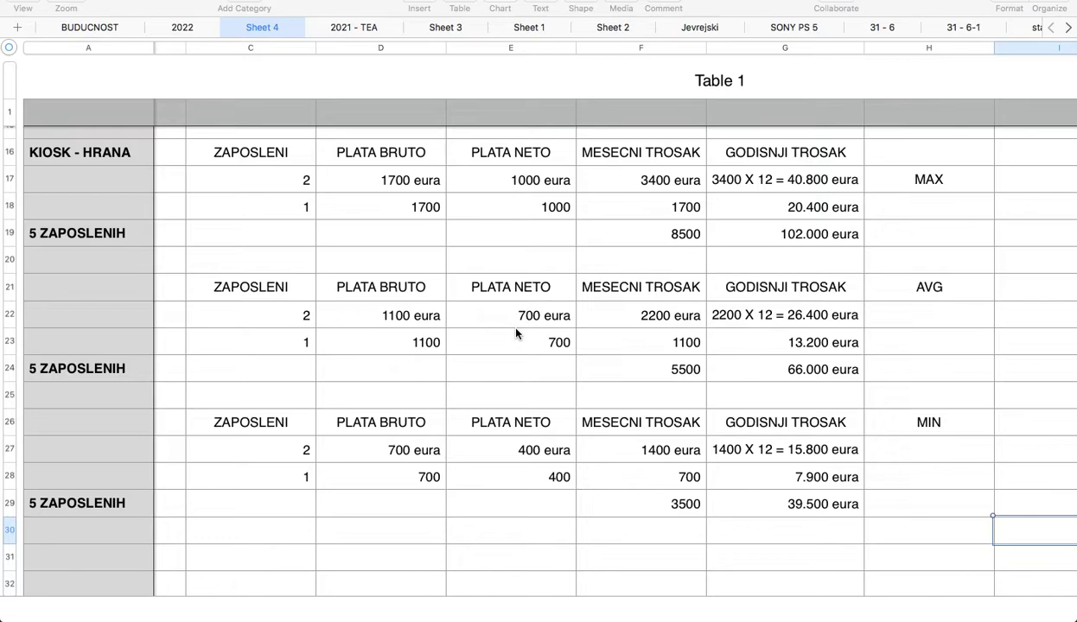
{"action": "left_click", "coordinate": [96, 152]}
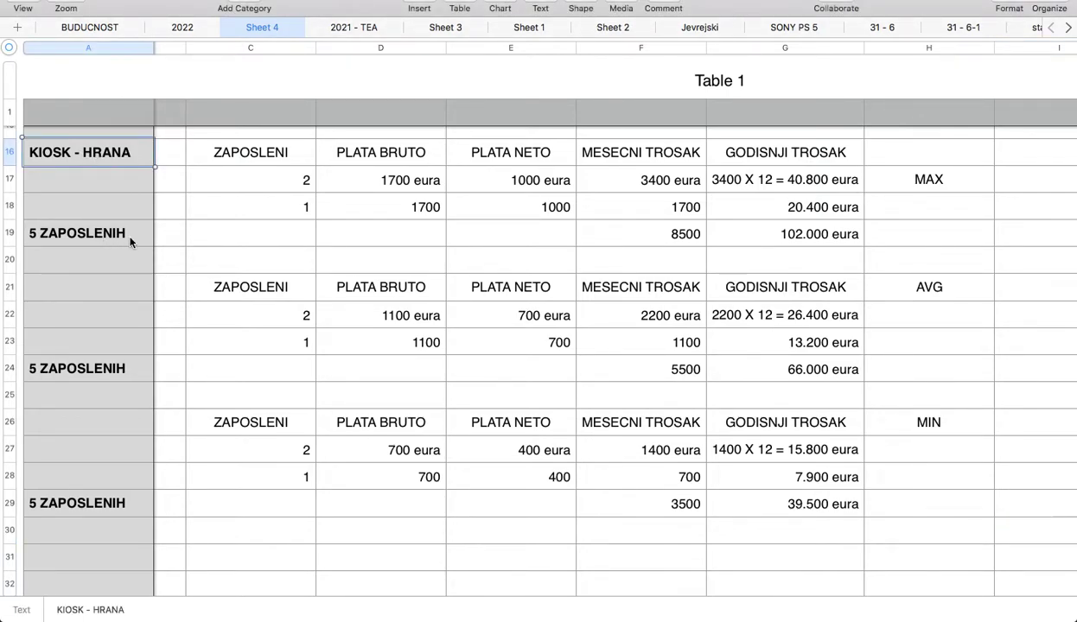
{"action": "scroll", "coordinate": [259, 185], "scroll_direction": "up", "scroll_amount": 1}
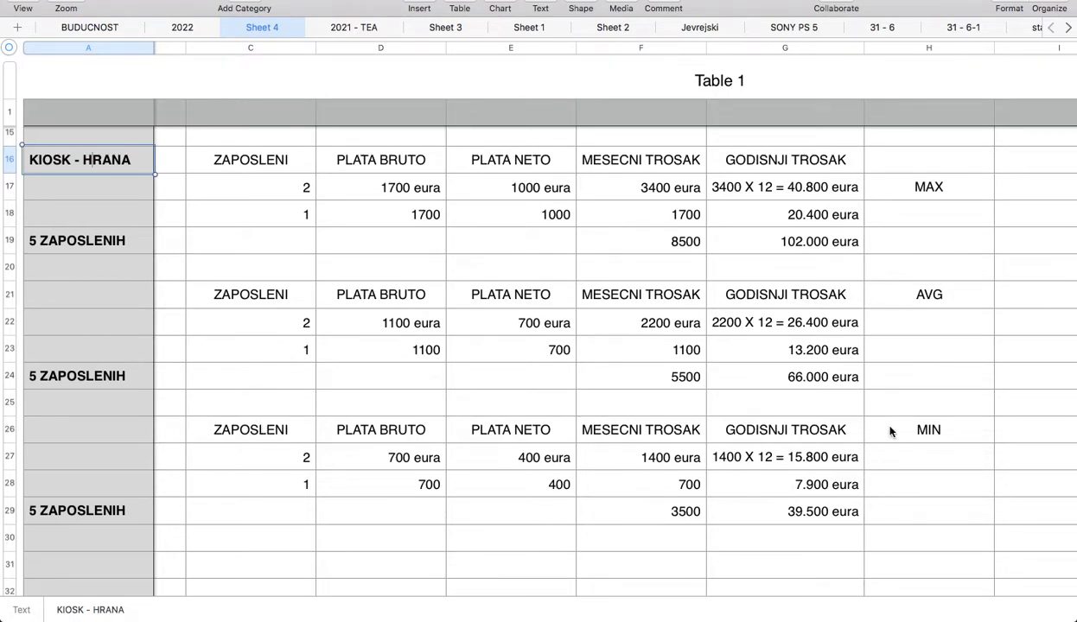
{"action": "left_click", "coordinate": [292, 214]}
{"action": "left_click", "coordinate": [423, 214]}
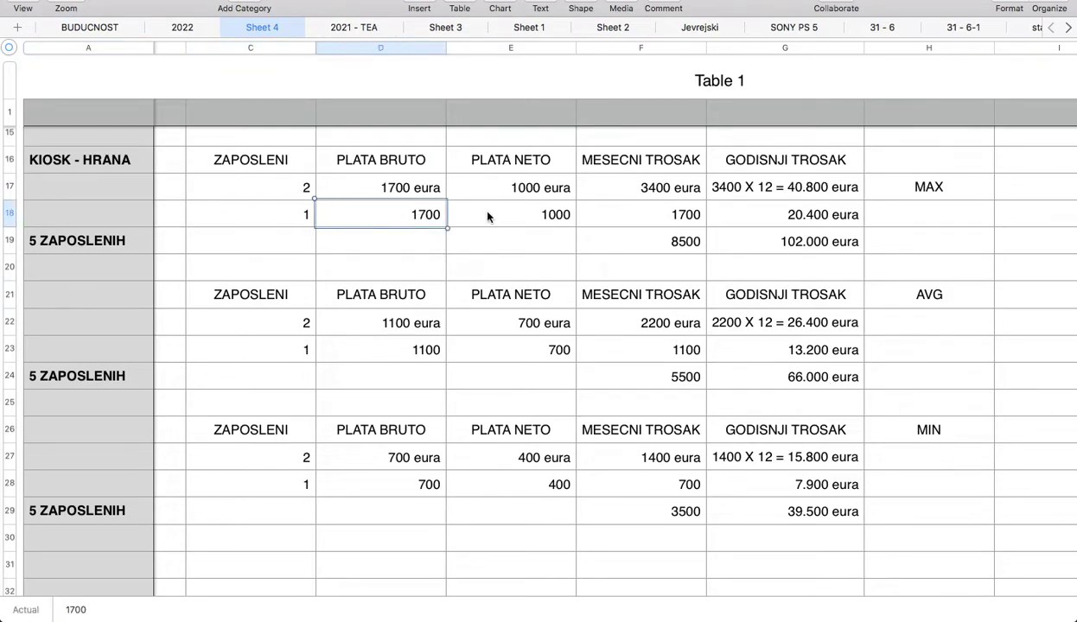
{"action": "left_click", "coordinate": [545, 222]}
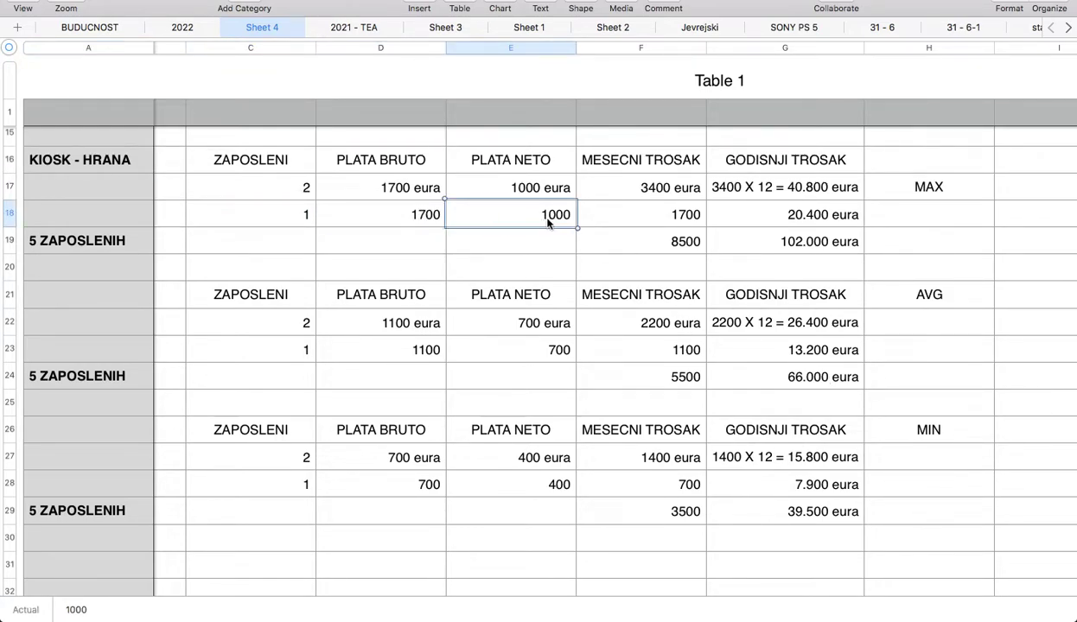
{"action": "left_click", "coordinate": [411, 223]}
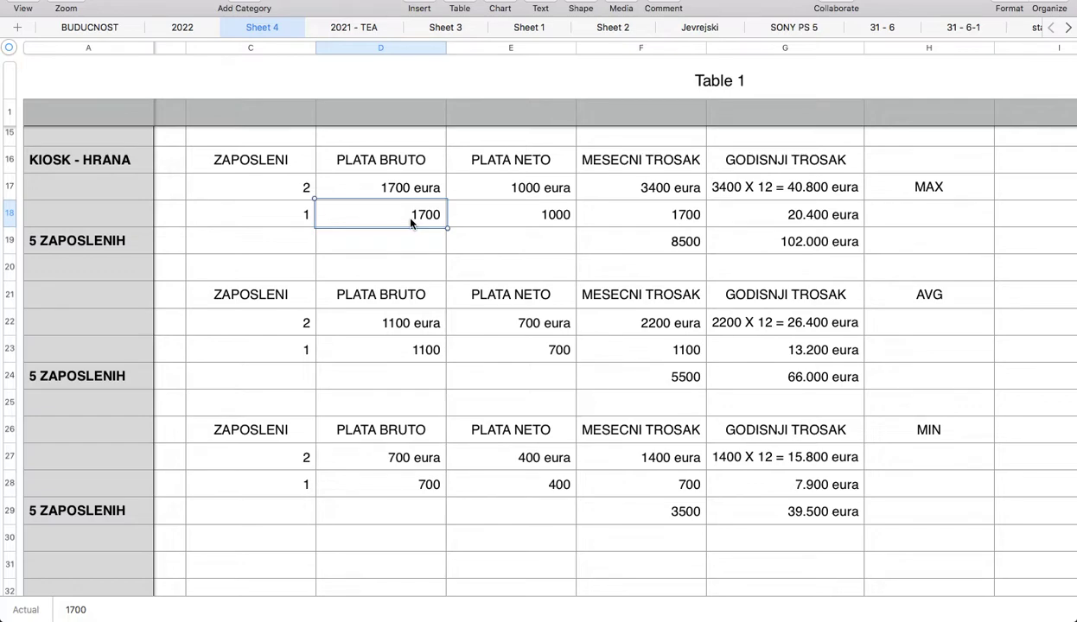
{"action": "left_click", "coordinate": [526, 213]}
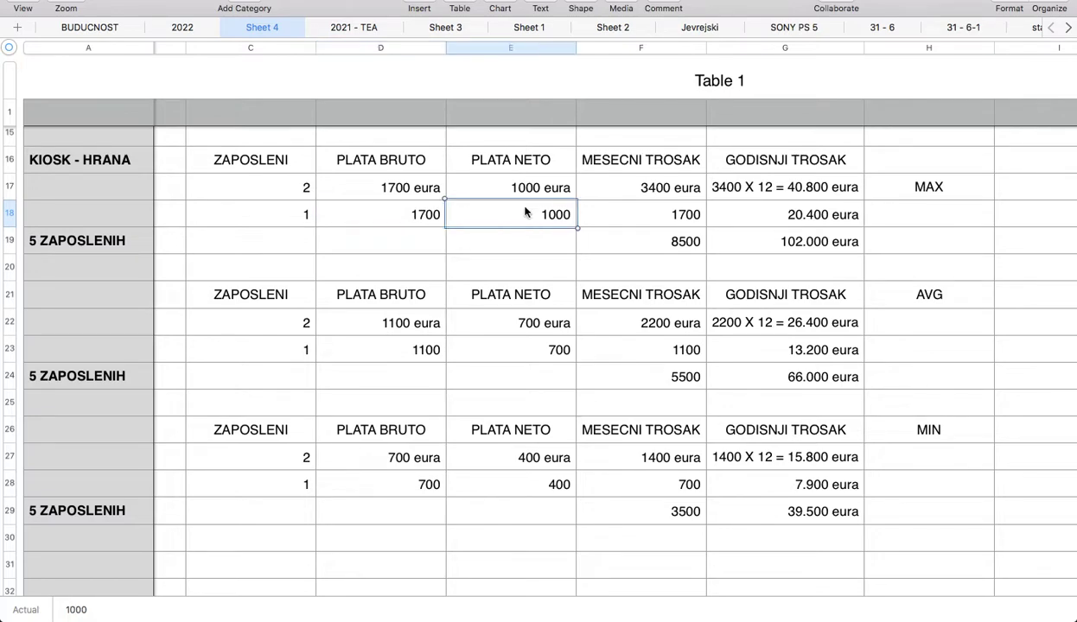
{"action": "left_click", "coordinate": [405, 222]}
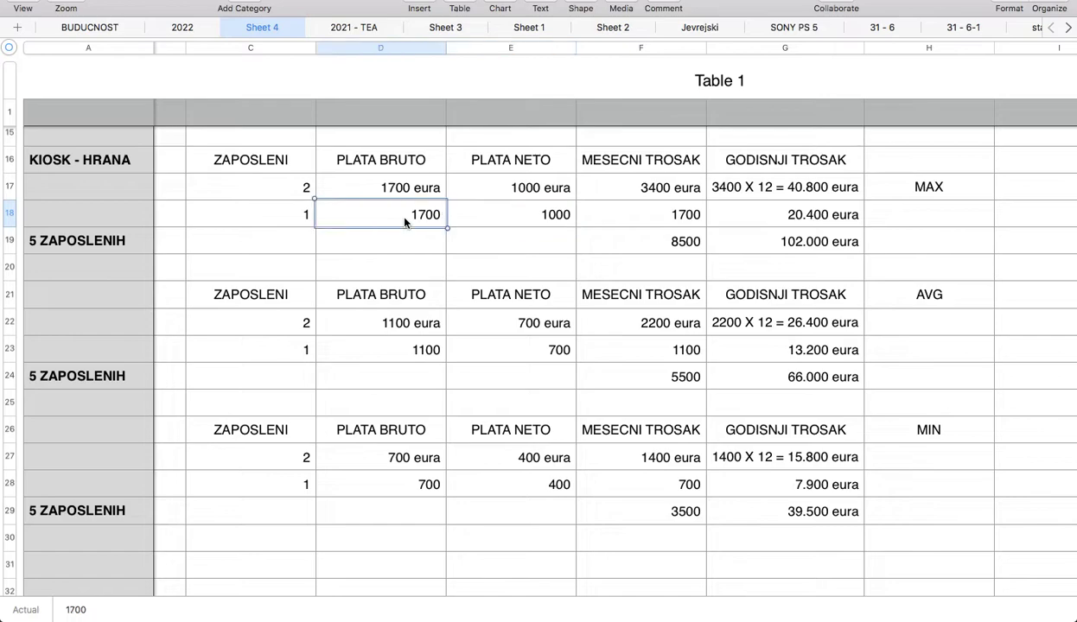
{"action": "left_click", "coordinate": [527, 217]}
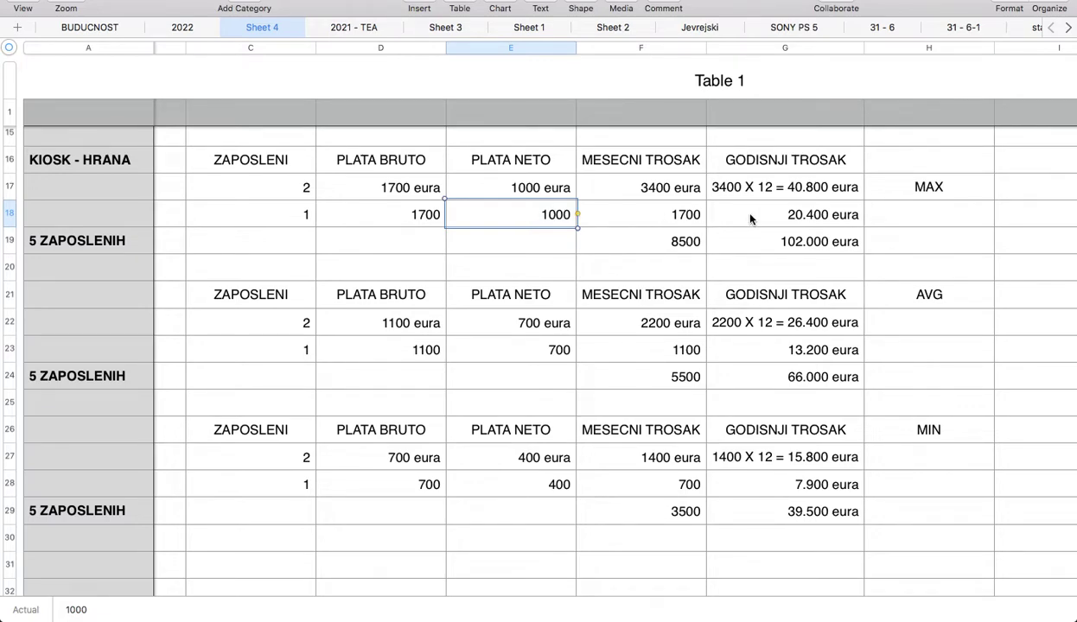
{"action": "left_click", "coordinate": [689, 215]}
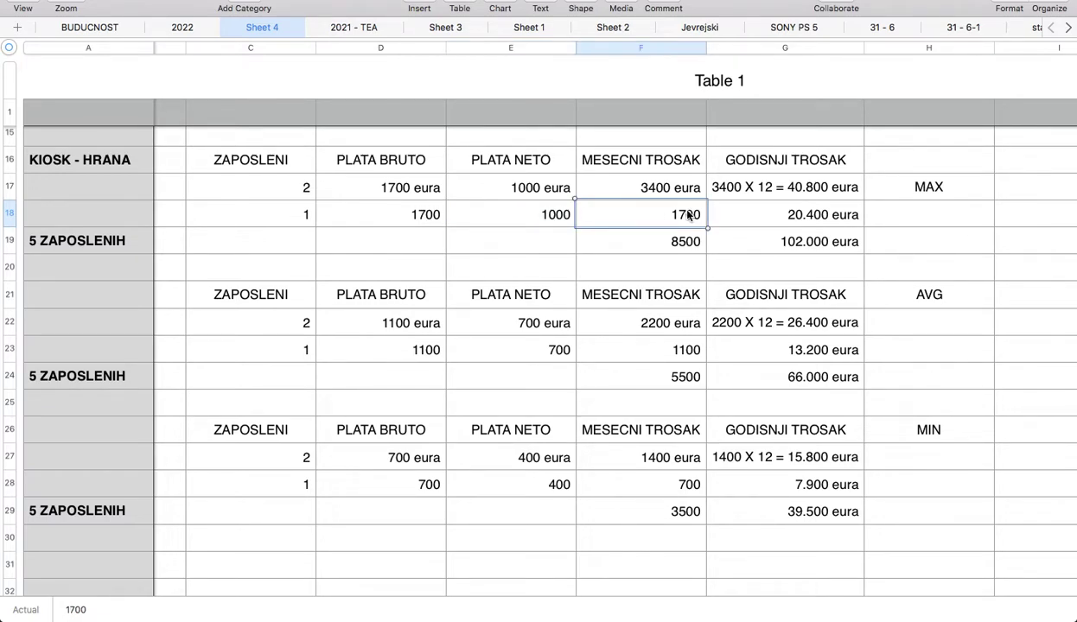
{"action": "left_click", "coordinate": [755, 212]}
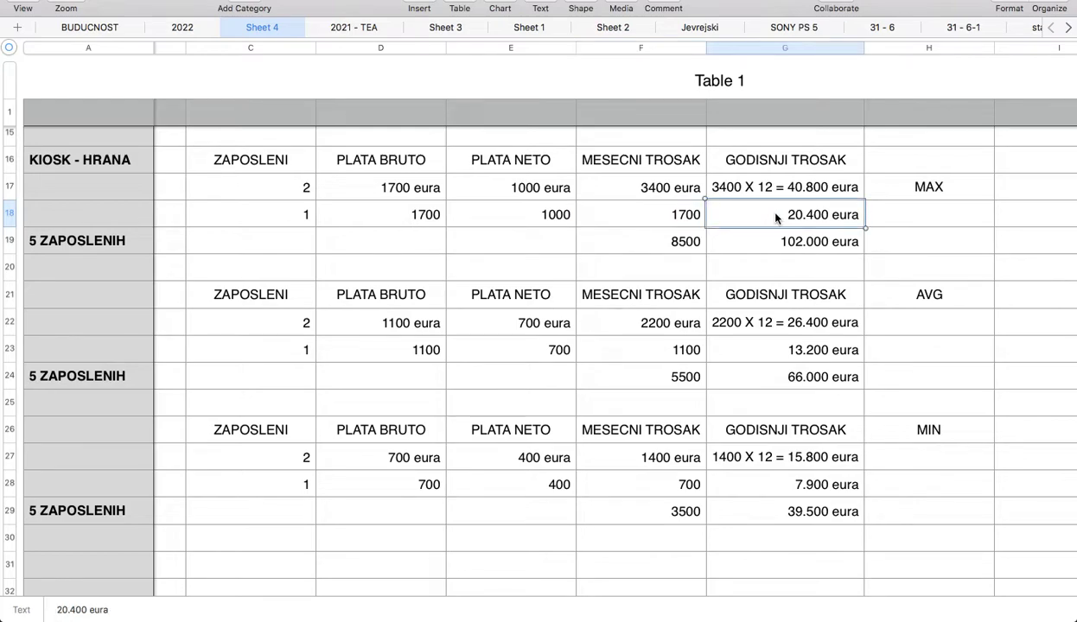
{"action": "left_click", "coordinate": [933, 217]}
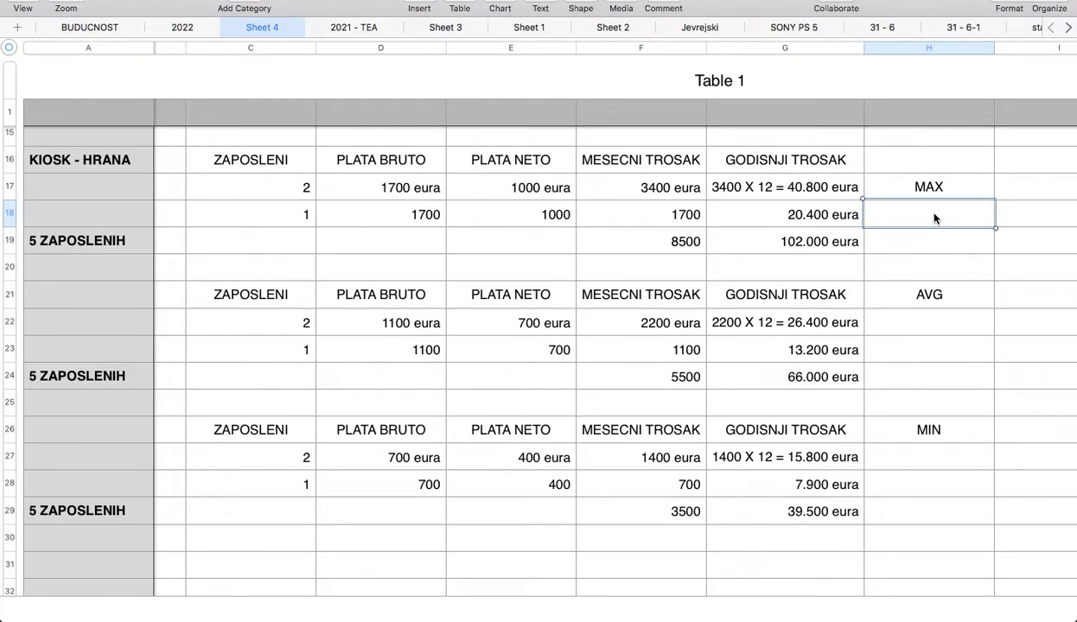
- Compare the yearly costs for one, two and five employees in the MAX scenario, along with the two-employee net pay
{"action": "left_click", "coordinate": [82, 163]}
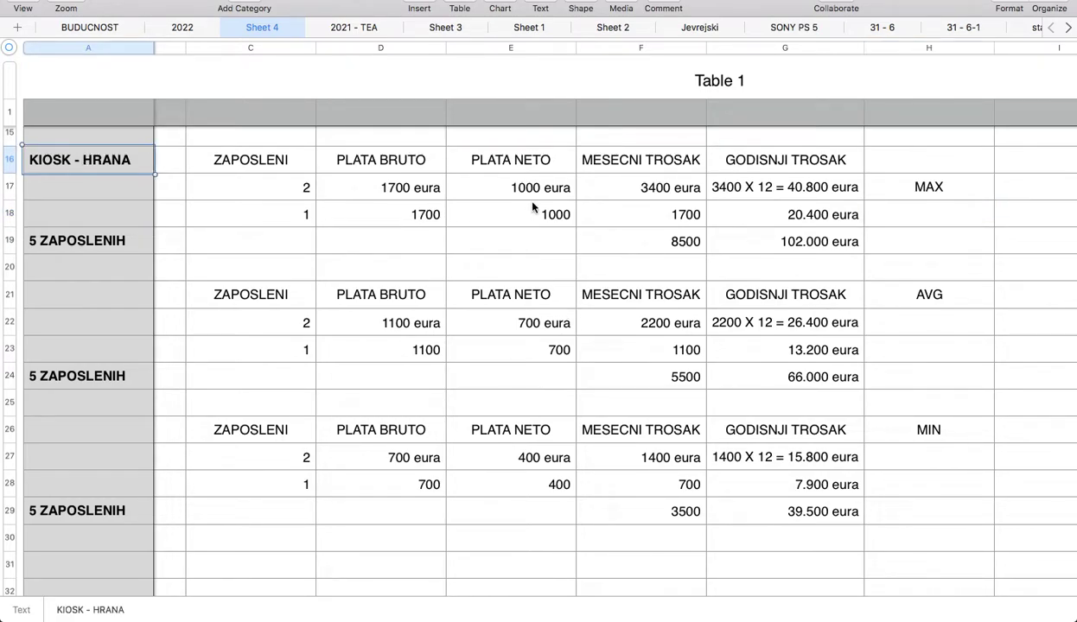
{"action": "left_click", "coordinate": [786, 213]}
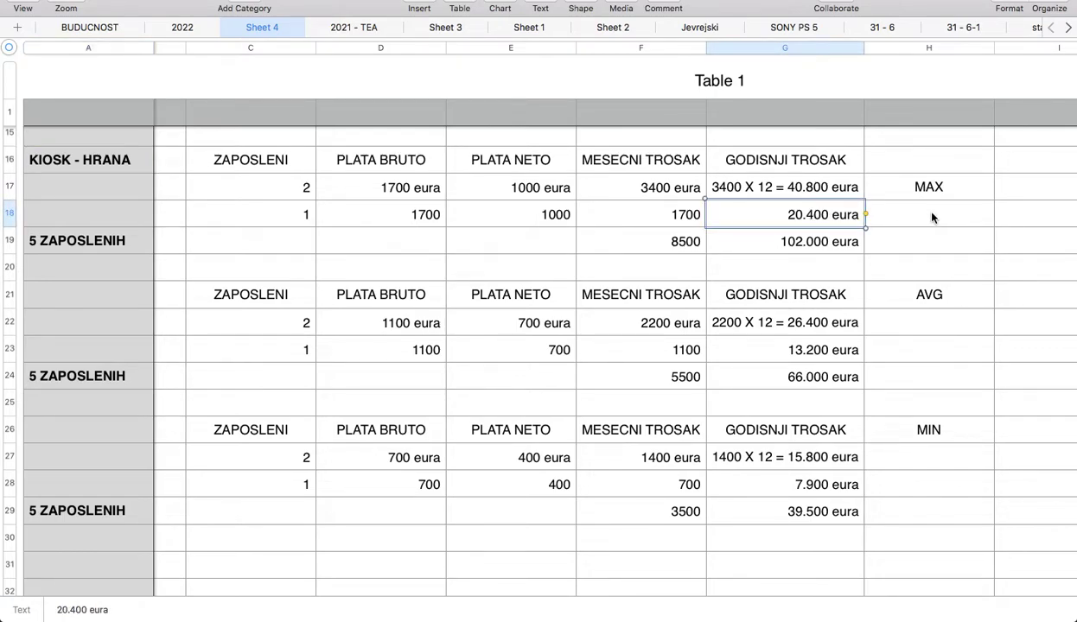
{"action": "left_click", "coordinate": [800, 190]}
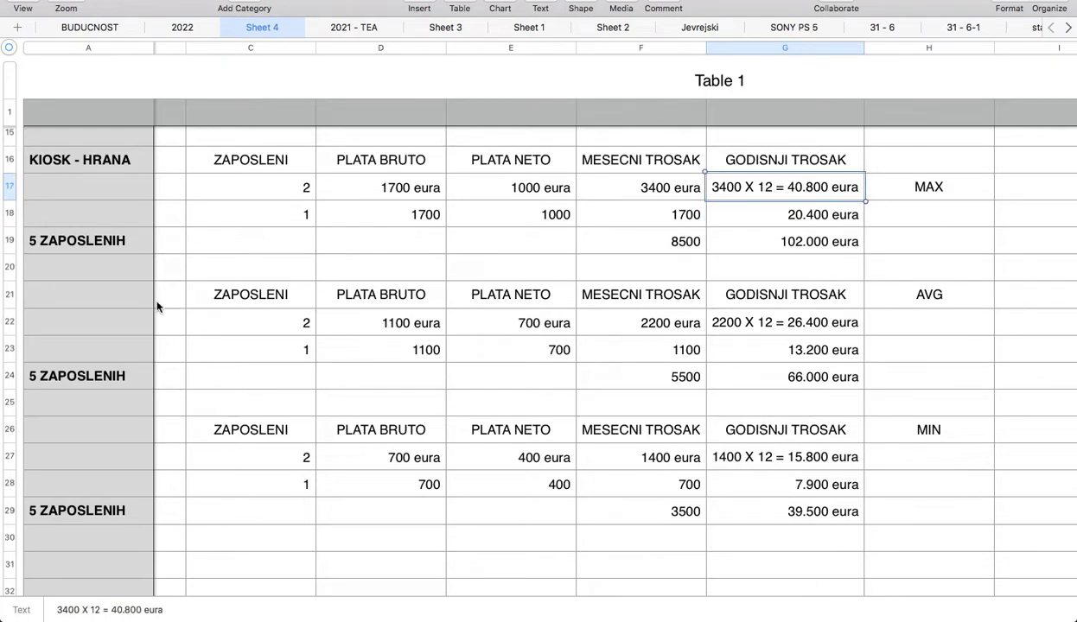
{"action": "left_click", "coordinate": [82, 244]}
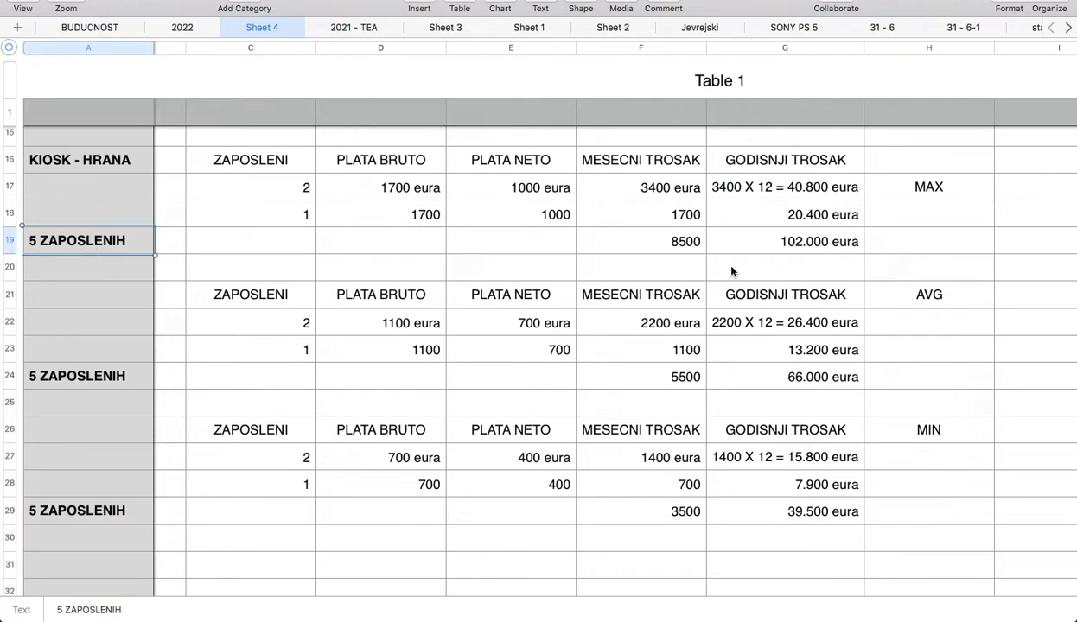
{"action": "left_click", "coordinate": [782, 245]}
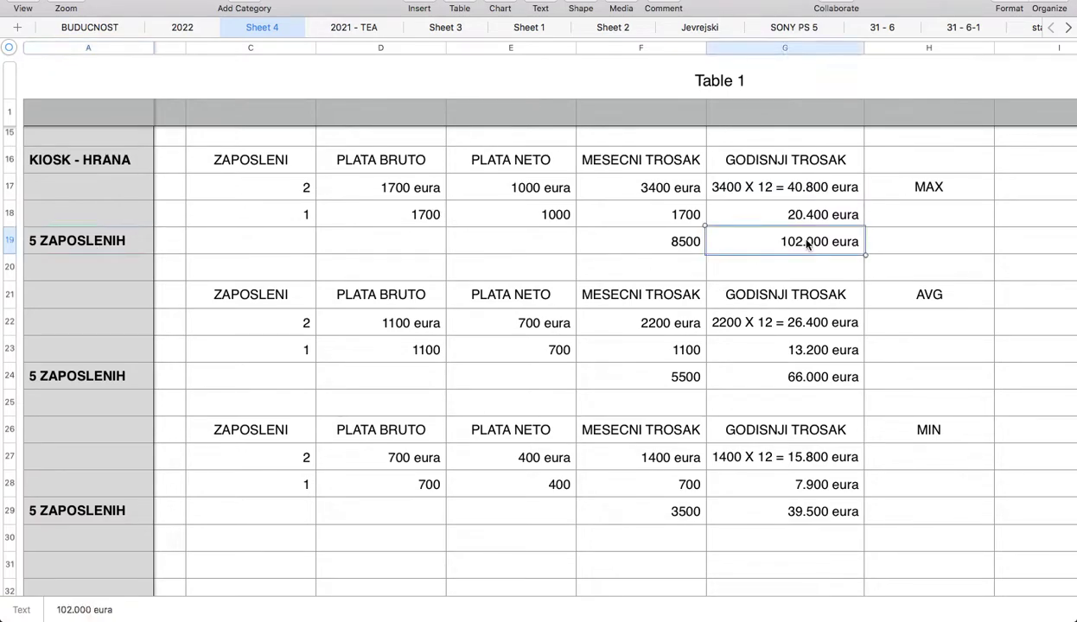
{"action": "left_click", "coordinate": [931, 245]}
{"action": "left_click", "coordinate": [928, 162]}
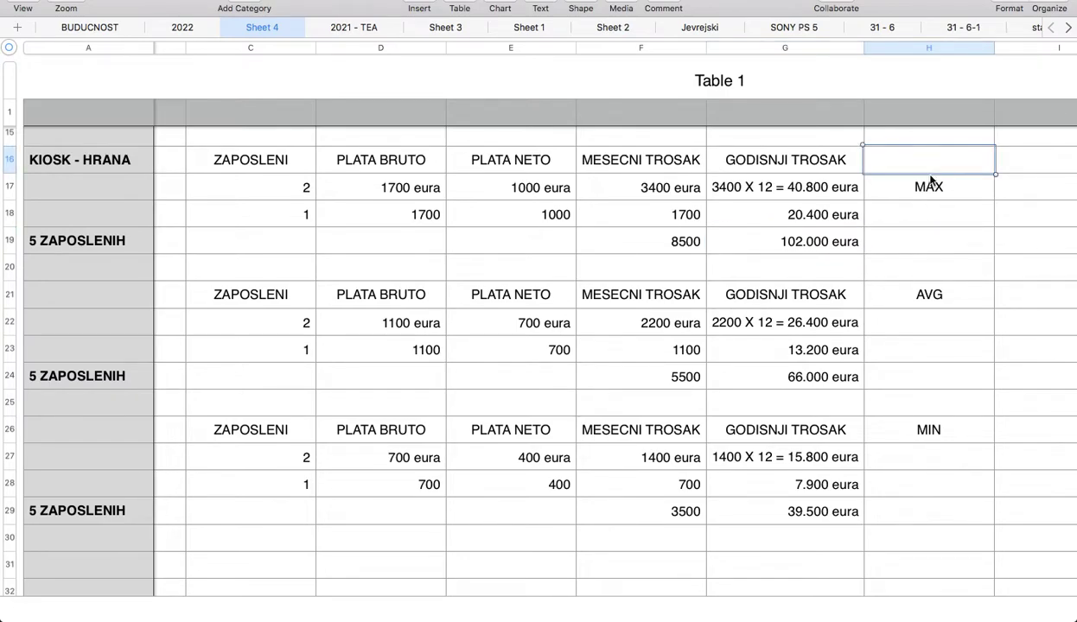
{"action": "left_click", "coordinate": [931, 244]}
{"action": "left_click", "coordinate": [930, 161]}
{"action": "left_click", "coordinate": [933, 245]}
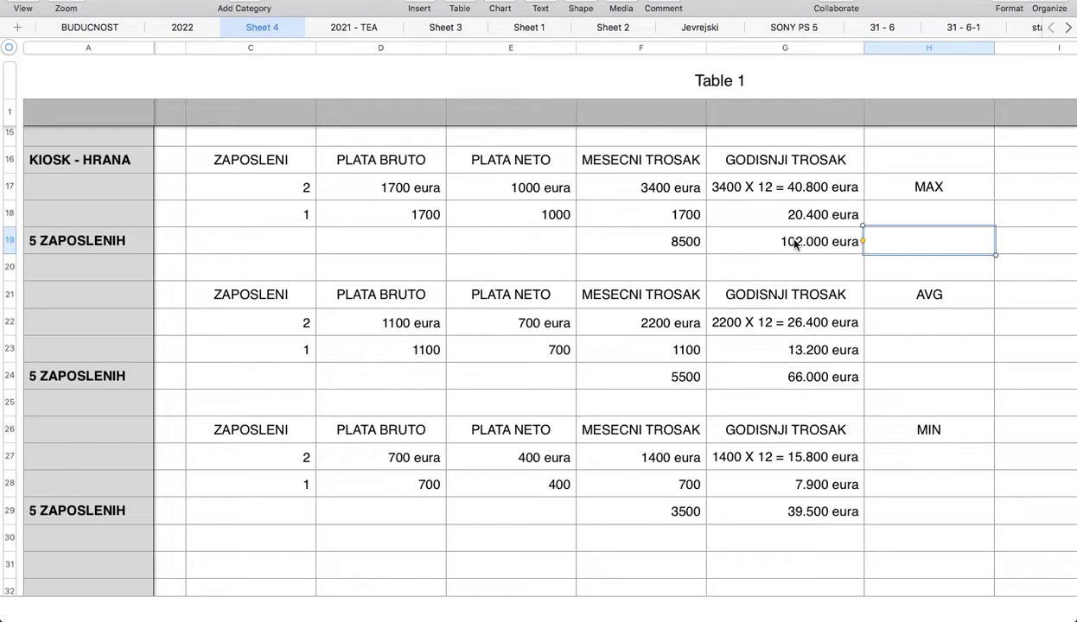
{"action": "left_click", "coordinate": [804, 214]}
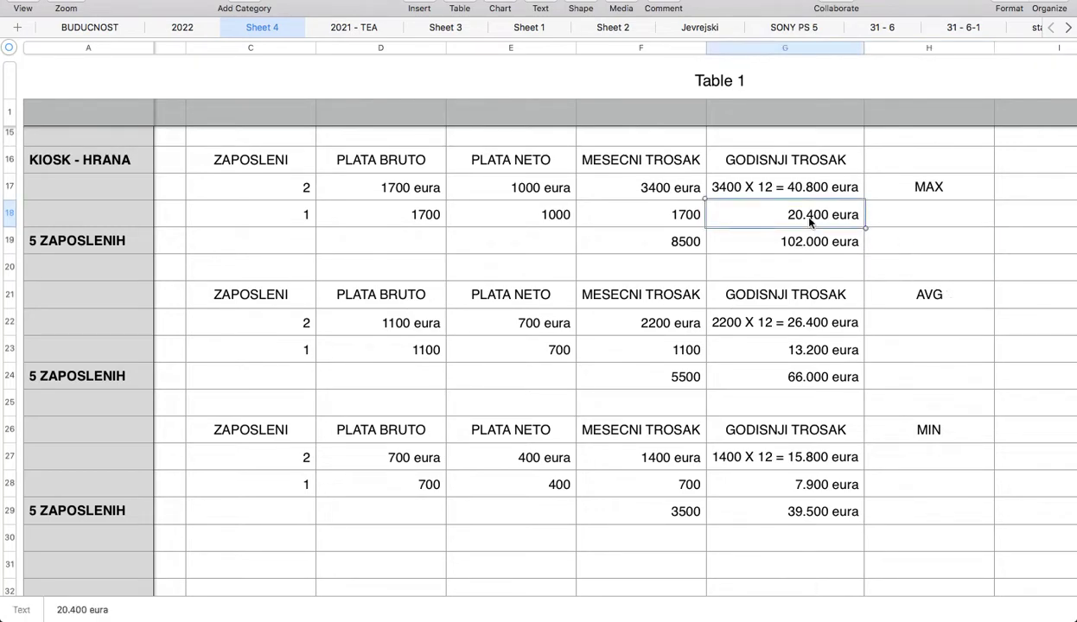
{"action": "left_click", "coordinate": [523, 182]}
{"action": "left_click", "coordinate": [1051, 191]}
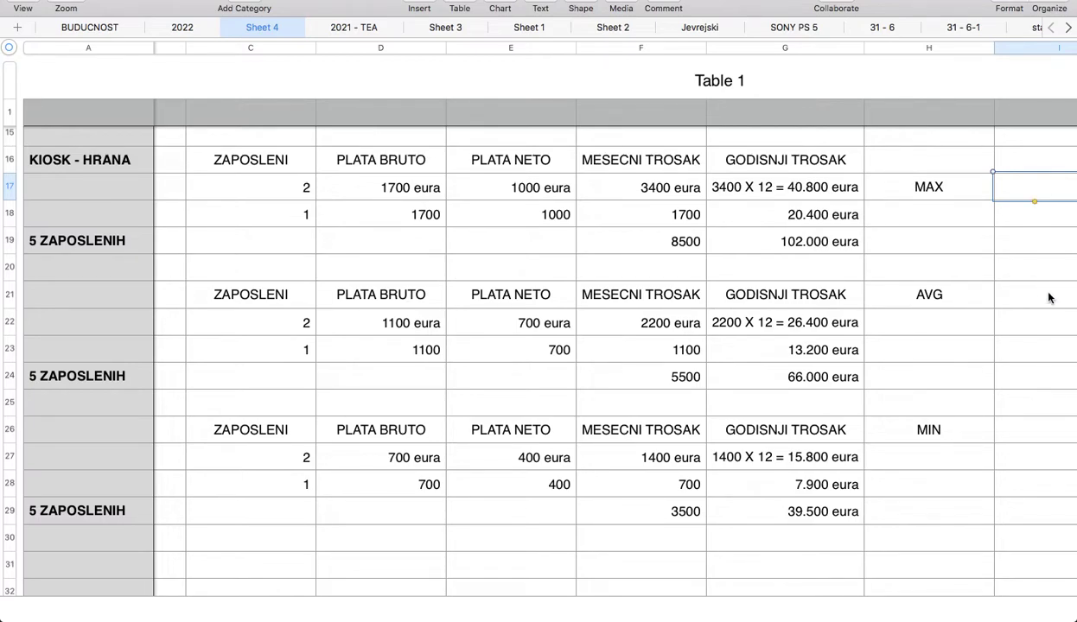
{"action": "left_click", "coordinate": [547, 190]}
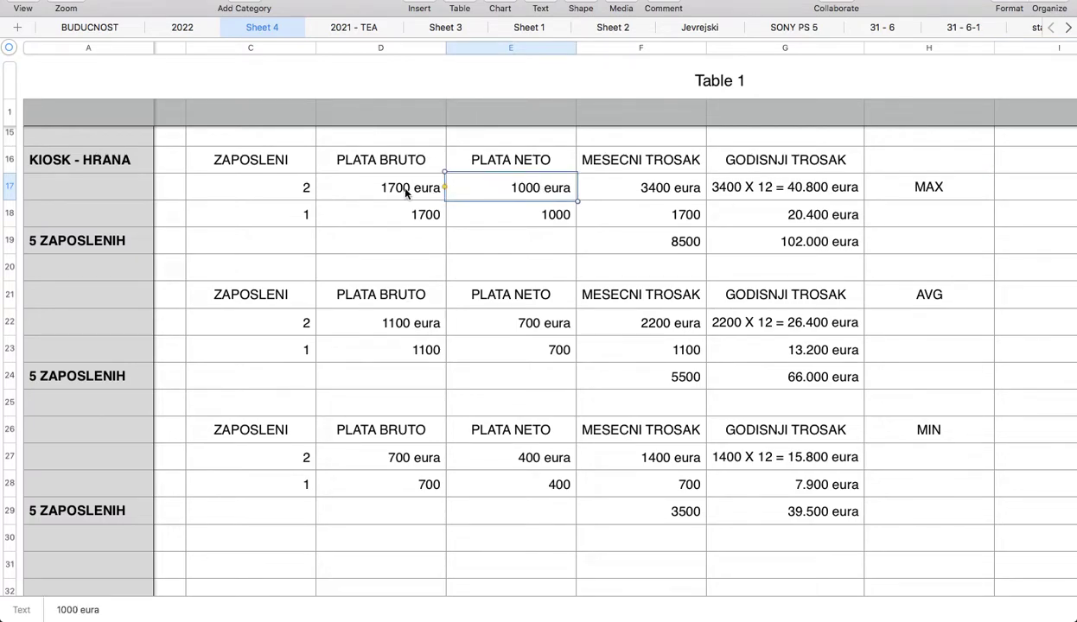
{"action": "left_click", "coordinate": [1036, 249]}
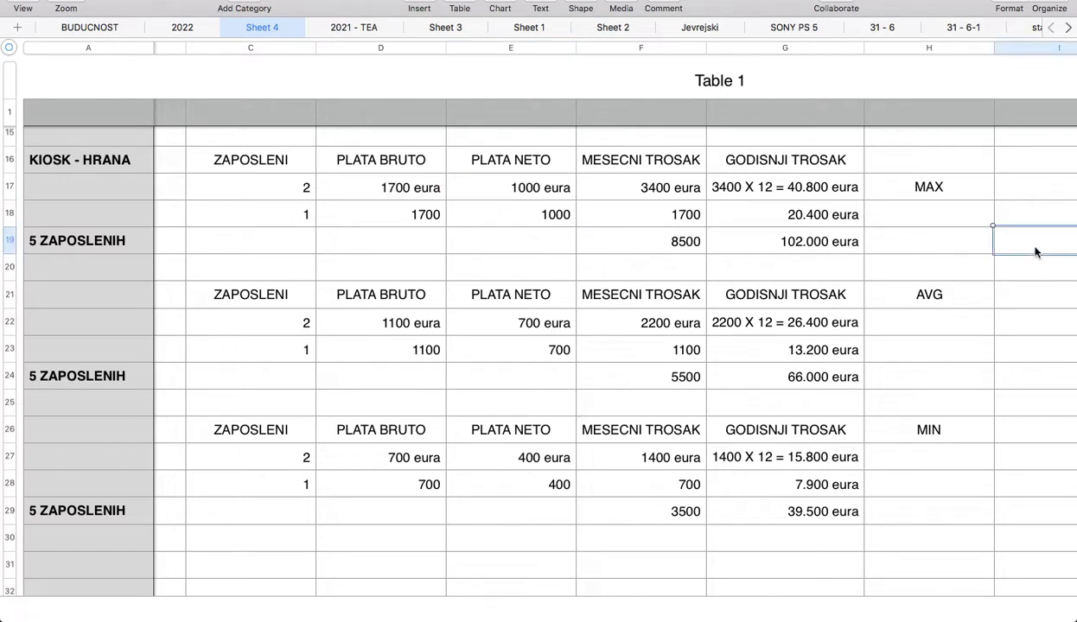
- Set both the gross pay and the monthly cost in the AVG scenario's one-employee row to 1200
{"action": "left_click", "coordinate": [559, 354]}
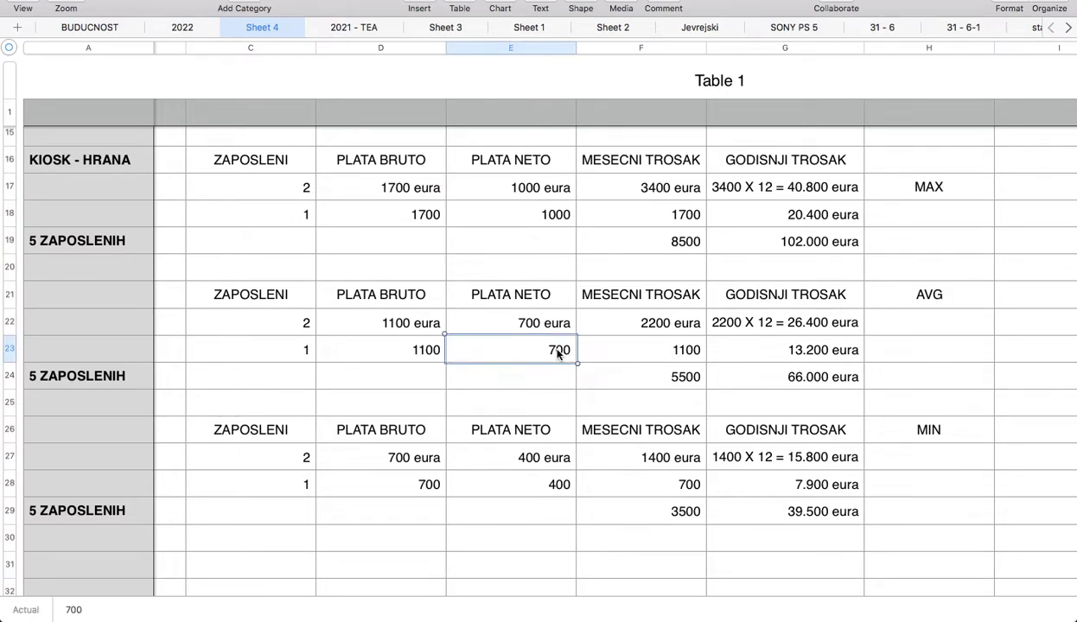
{"action": "left_click", "coordinate": [417, 355]}
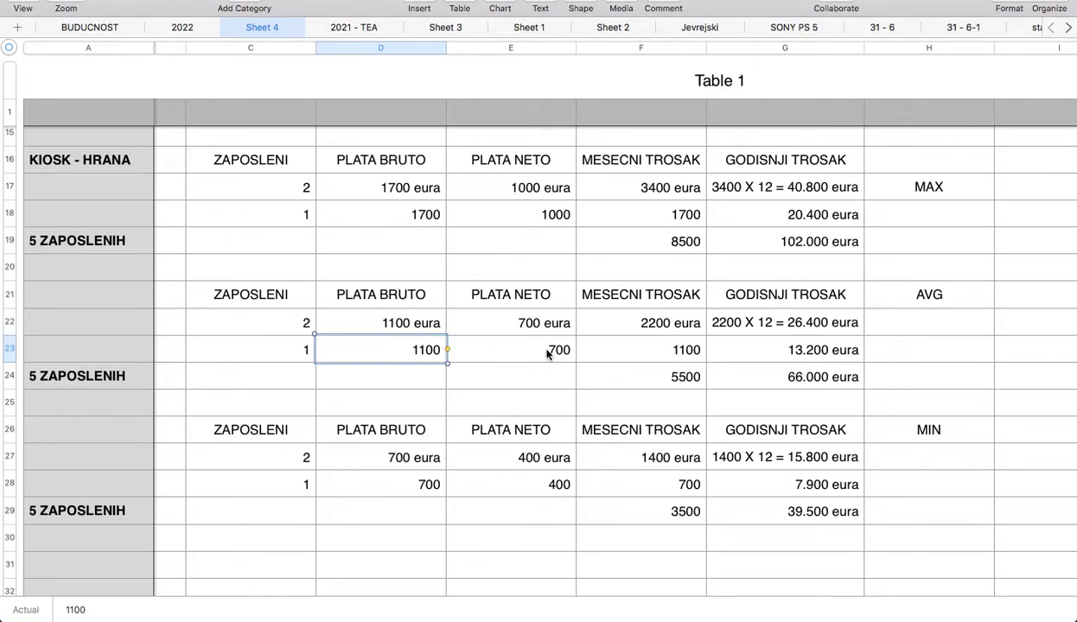
{"action": "left_click", "coordinate": [425, 349]}
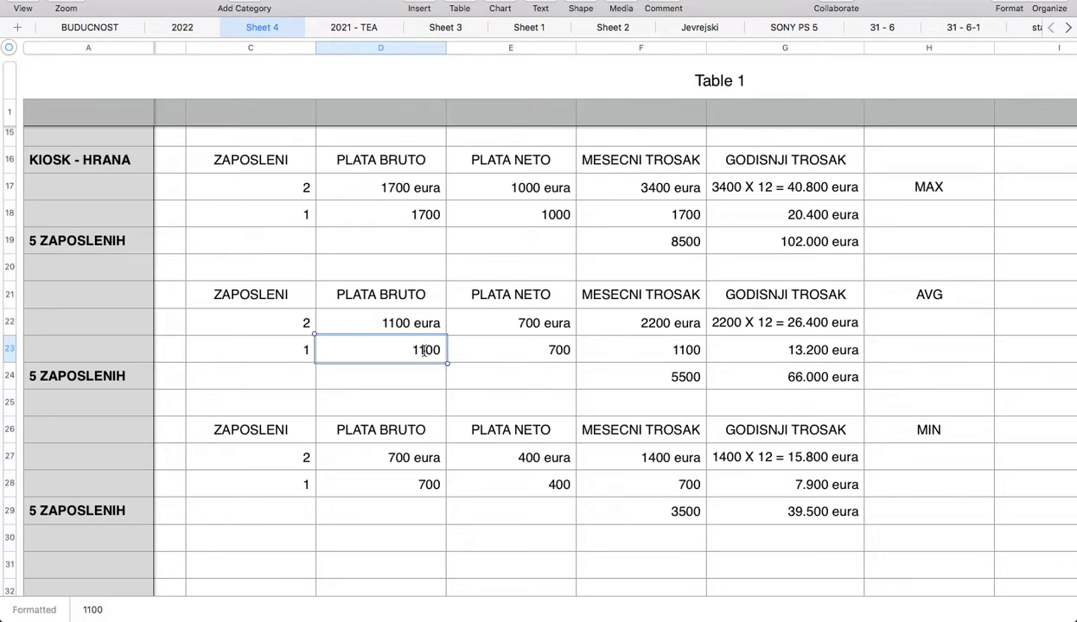
{"action": "key", "text": "BackSpace"}
{"action": "type", "text": "2"}
{"action": "left_click", "coordinate": [678, 350]}
{"action": "left_click", "coordinate": [678, 350]}
{"action": "key", "text": "BackSpace"}
{"action": "type", "text": "2"}
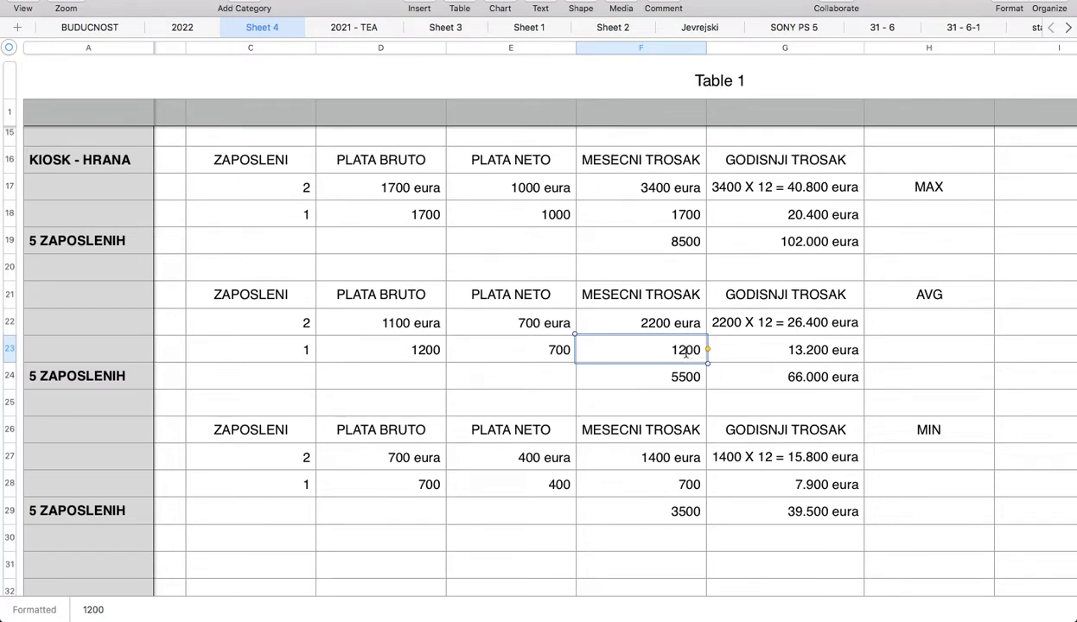
- Set the yearly cost in the AVG scenario's one-employee row to 14.400 eura
{"action": "left_click", "coordinate": [802, 352]}
{"action": "key", "text": "BackSpace"}
{"action": "type", "text": "4"}
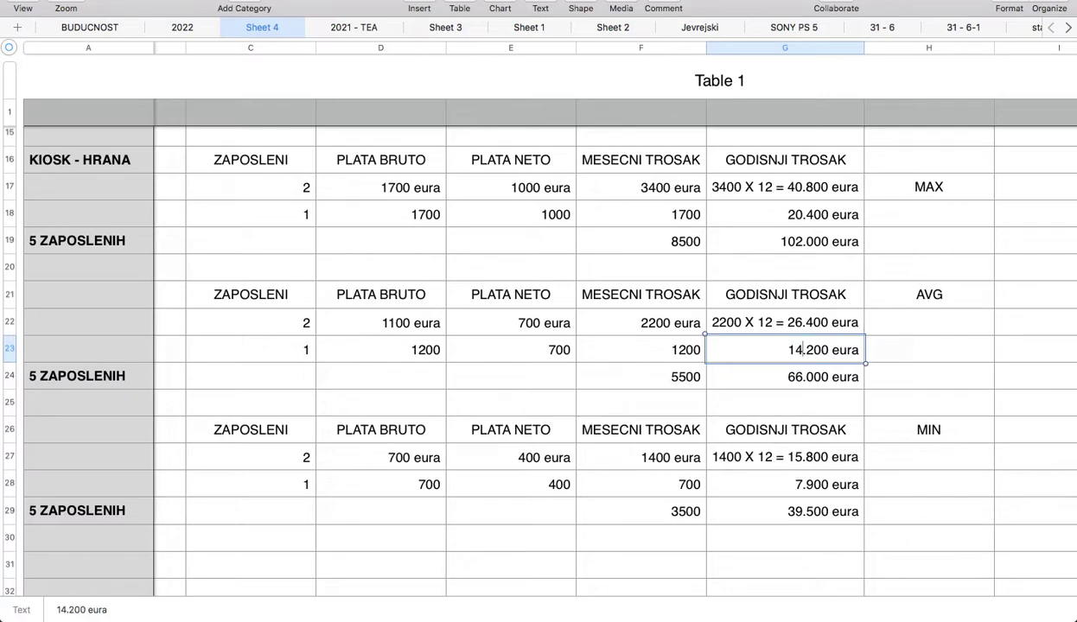
{"action": "key", "text": "Delete"}
{"action": "type", "text": "4"}
{"action": "left_click", "coordinate": [938, 354]}
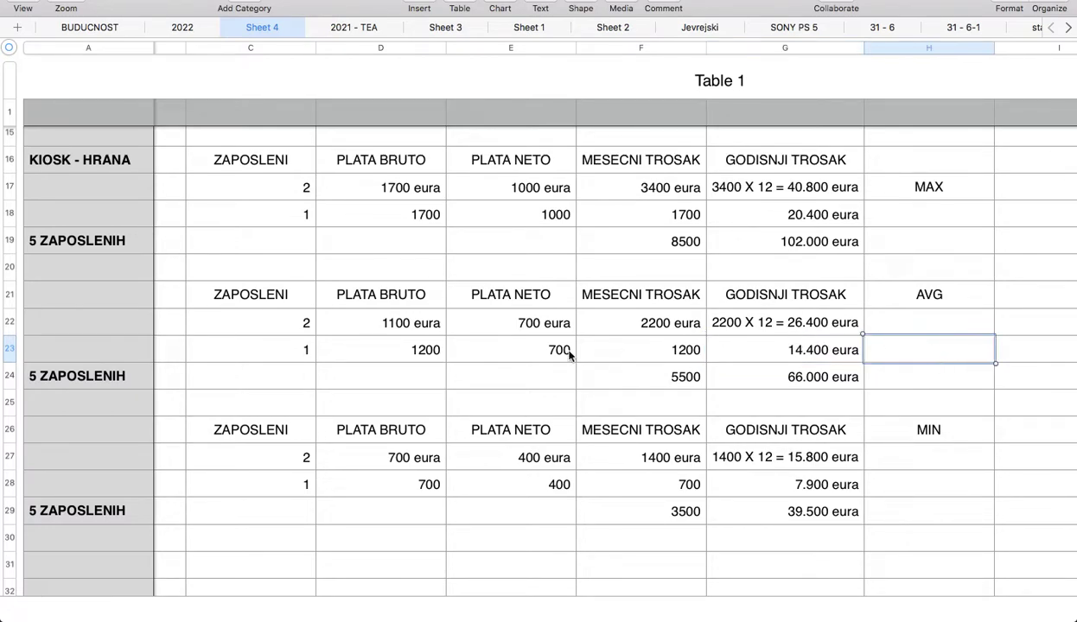
{"action": "left_click", "coordinate": [821, 349]}
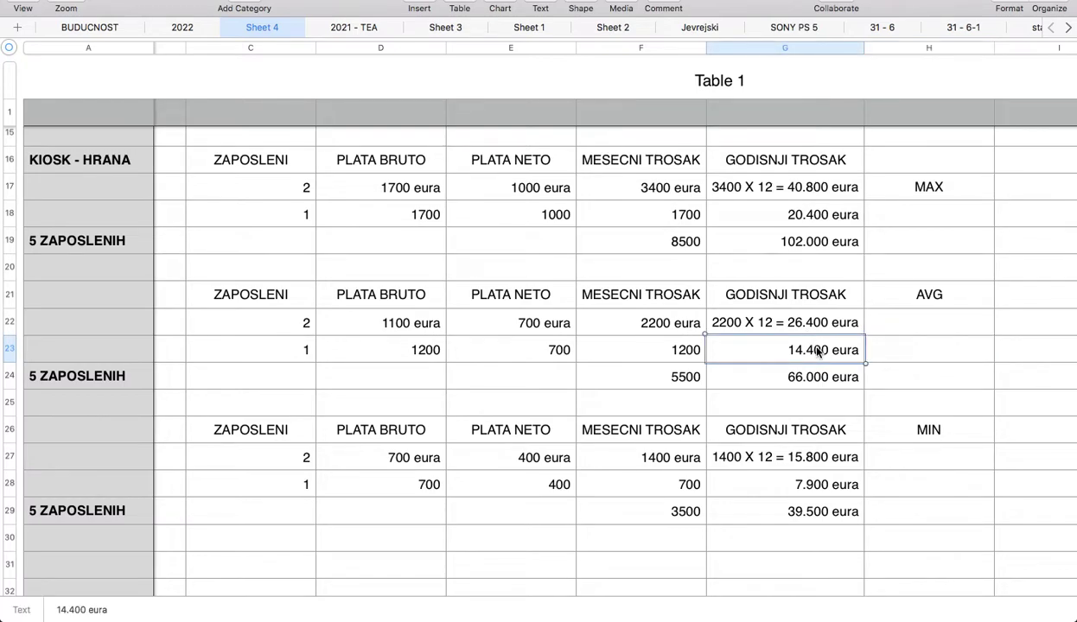
{"action": "left_click", "coordinate": [921, 353]}
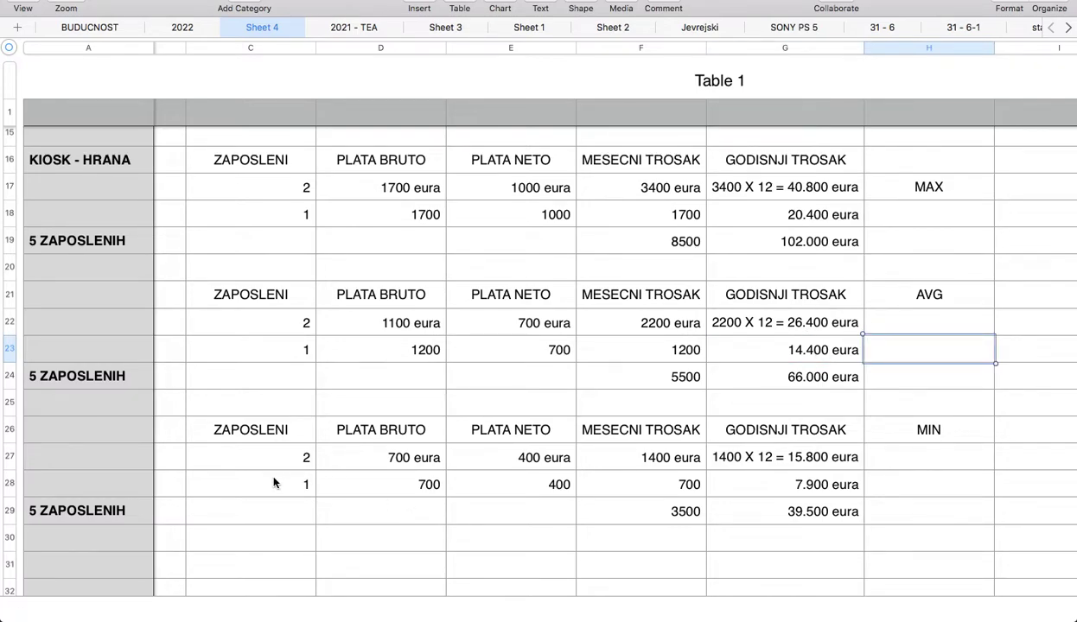
- Examine the net and gross pay in the MIN scenario's one-employee row
{"action": "left_click", "coordinate": [547, 486]}
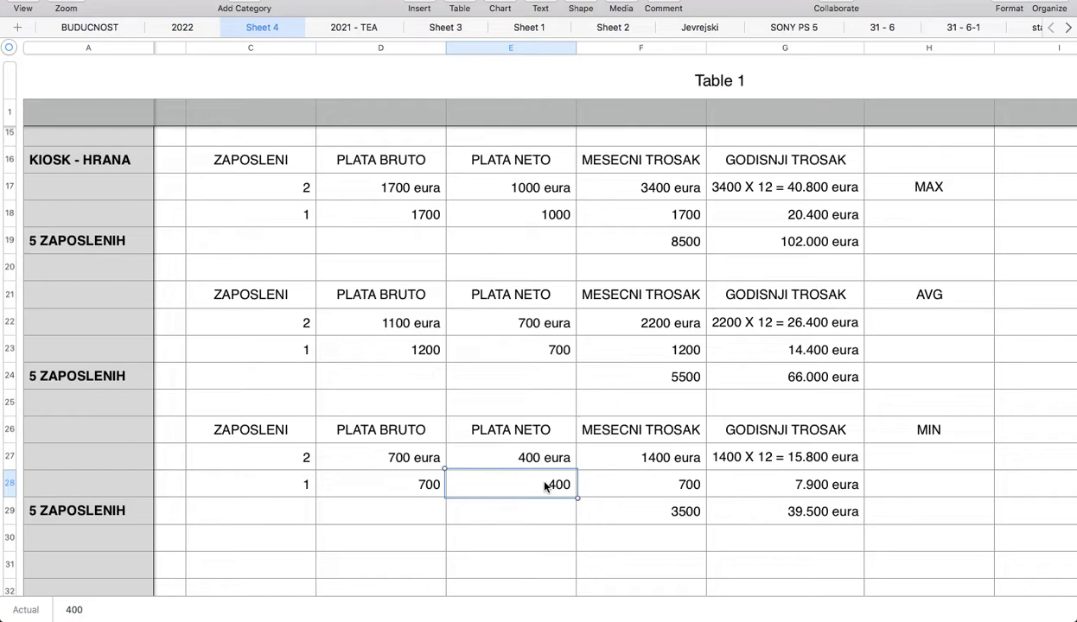
{"action": "left_click", "coordinate": [403, 489]}
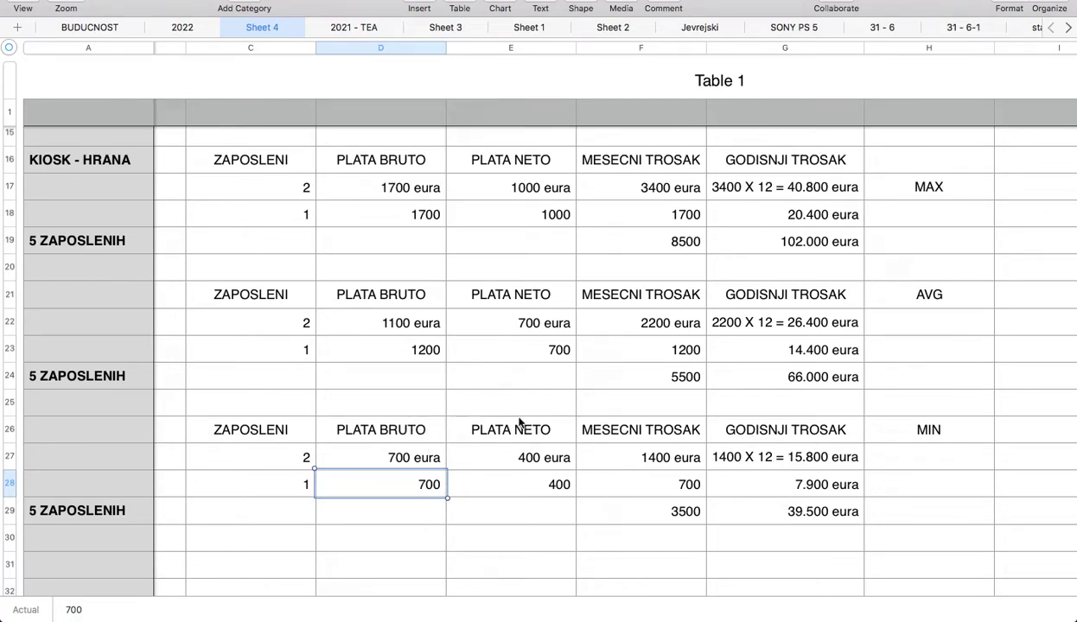
{"action": "left_click", "coordinate": [542, 432]}
{"action": "left_click", "coordinate": [543, 486]}
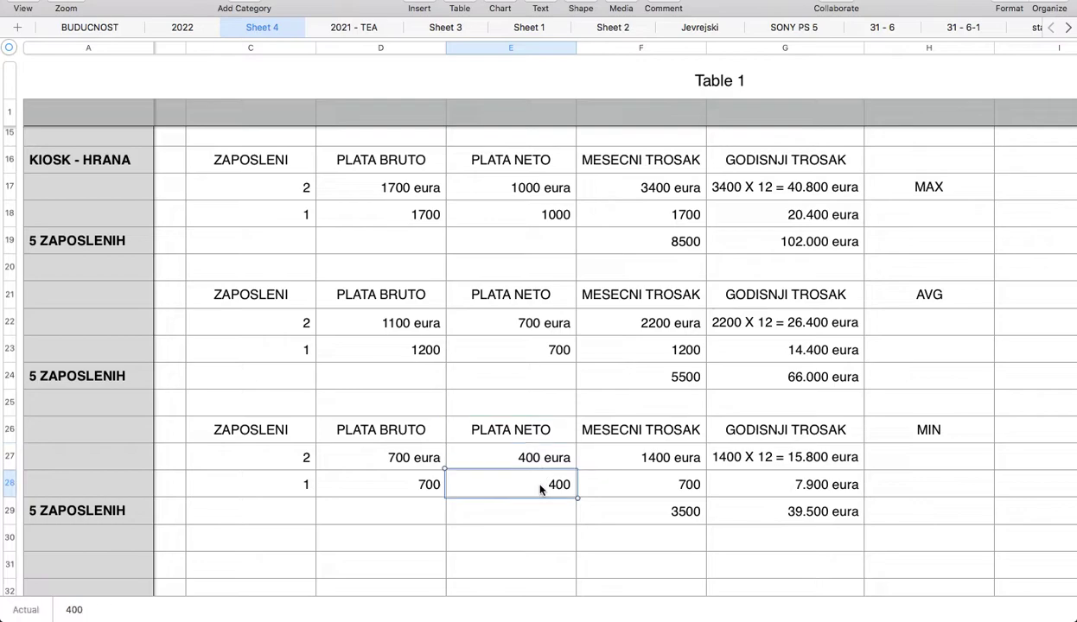
- Examine the MIN scenario's monthly and yearly costs for one and two employees
{"action": "left_click", "coordinate": [649, 486]}
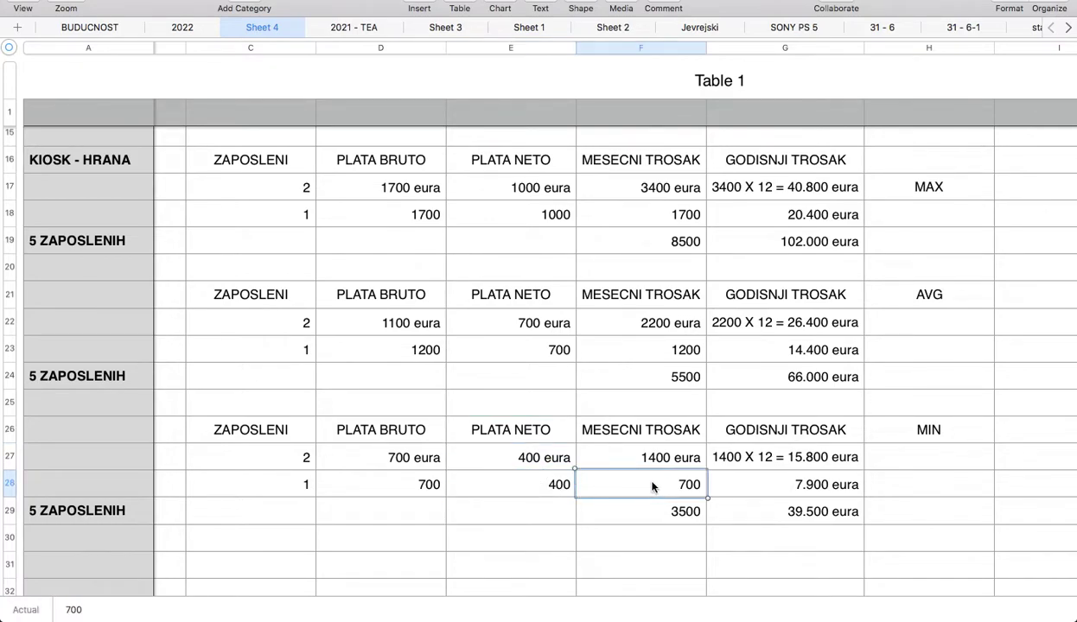
{"action": "left_click", "coordinate": [817, 487]}
{"action": "left_click", "coordinate": [963, 488]}
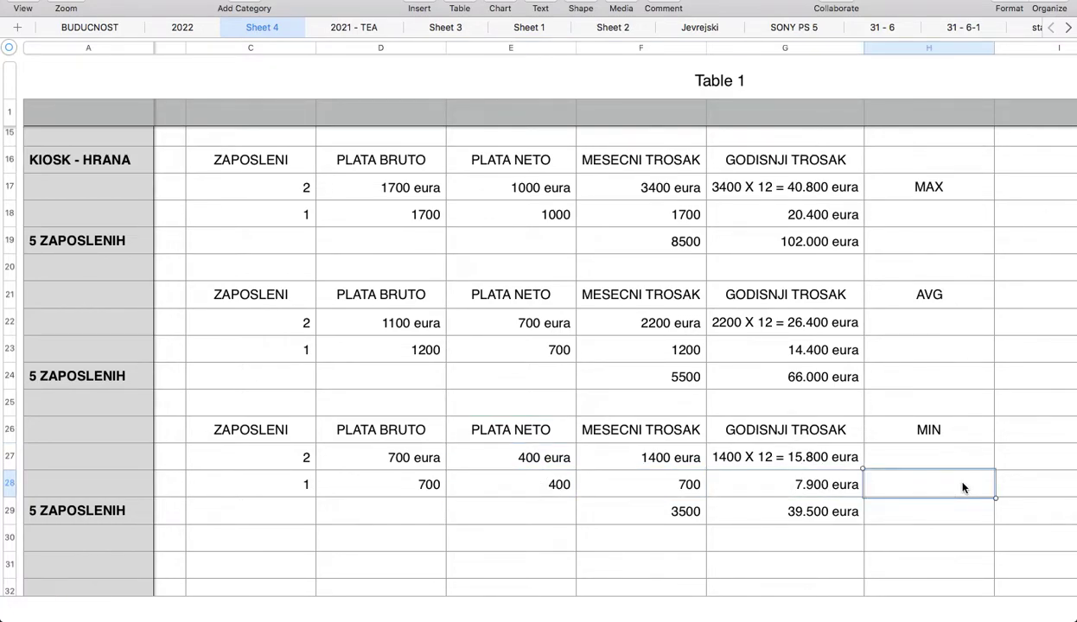
{"action": "left_click", "coordinate": [88, 160]}
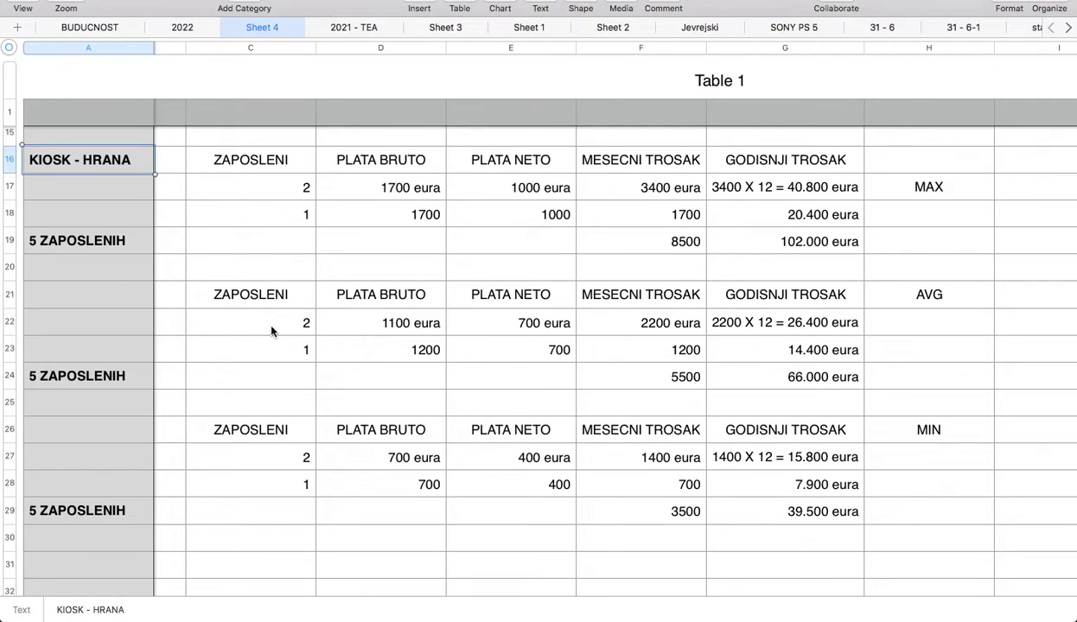
{"action": "left_click", "coordinate": [264, 459]}
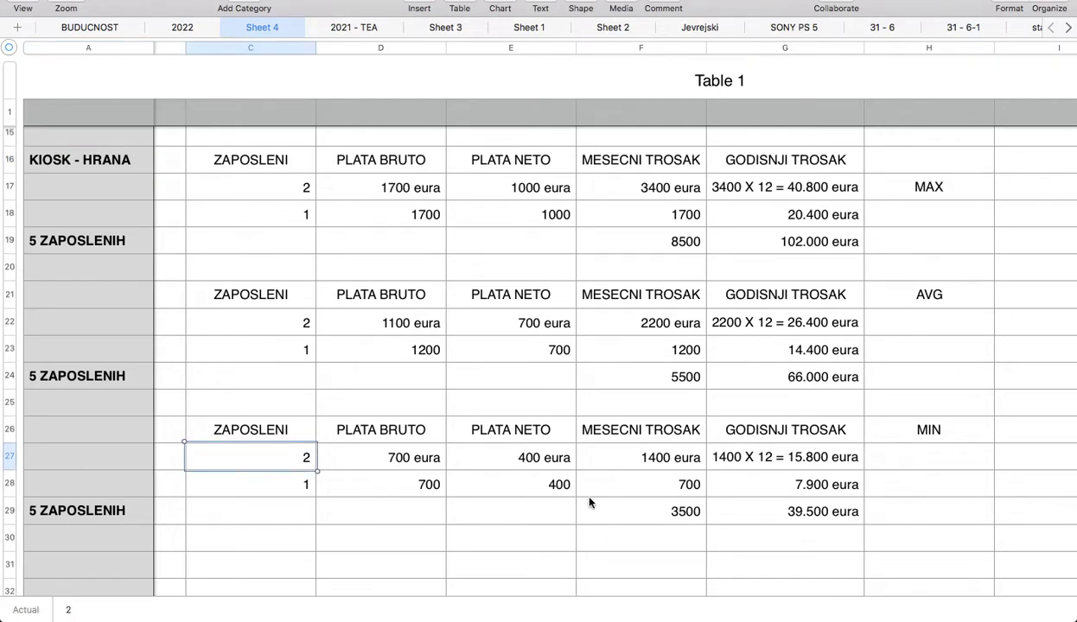
{"action": "left_click", "coordinate": [647, 492]}
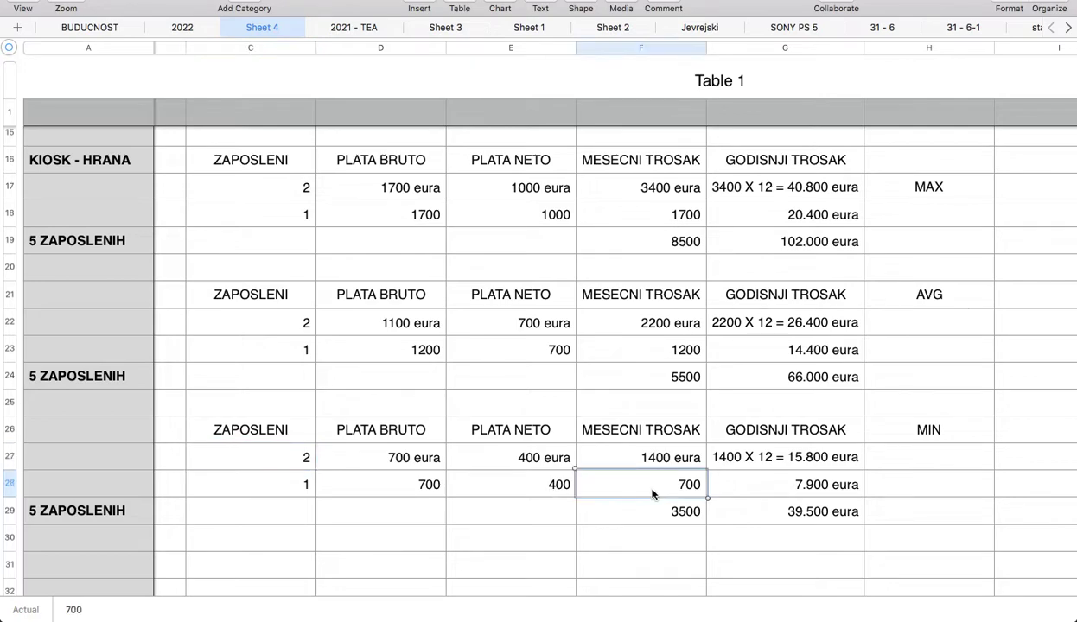
{"action": "left_click", "coordinate": [793, 461]}
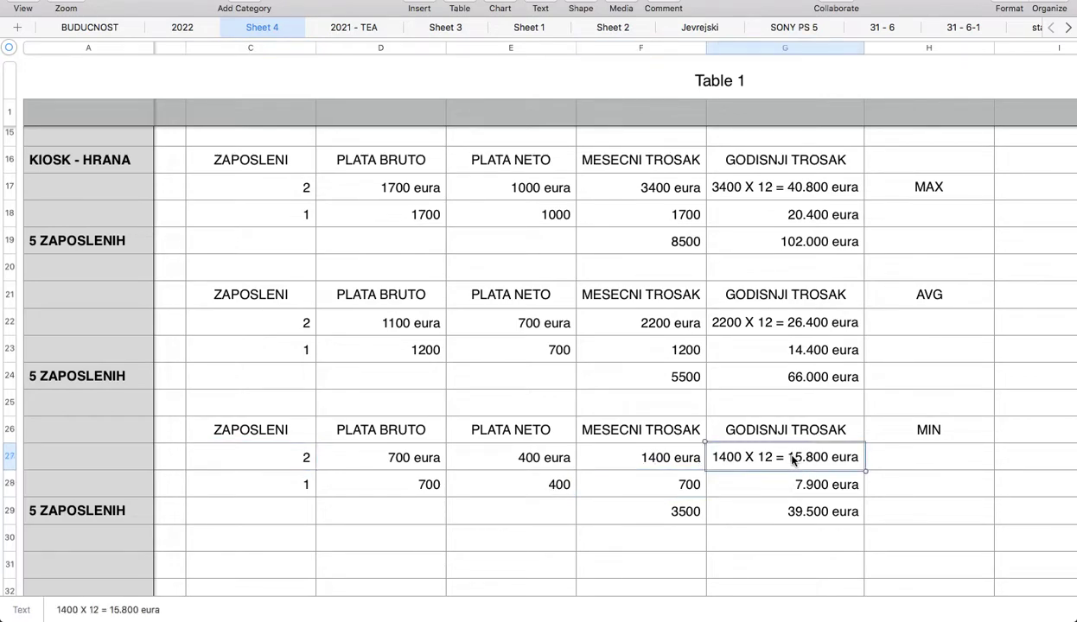
{"action": "left_click", "coordinate": [907, 455]}
{"action": "left_click", "coordinate": [778, 455]}
{"action": "left_click", "coordinate": [913, 453]}
{"action": "left_click", "coordinate": [804, 453]}
- Below the MIN scenario's five-employee row, enter a monthly cost of 500 and a yearly cost of "6000 prostor"
{"action": "left_click", "coordinate": [776, 548]}
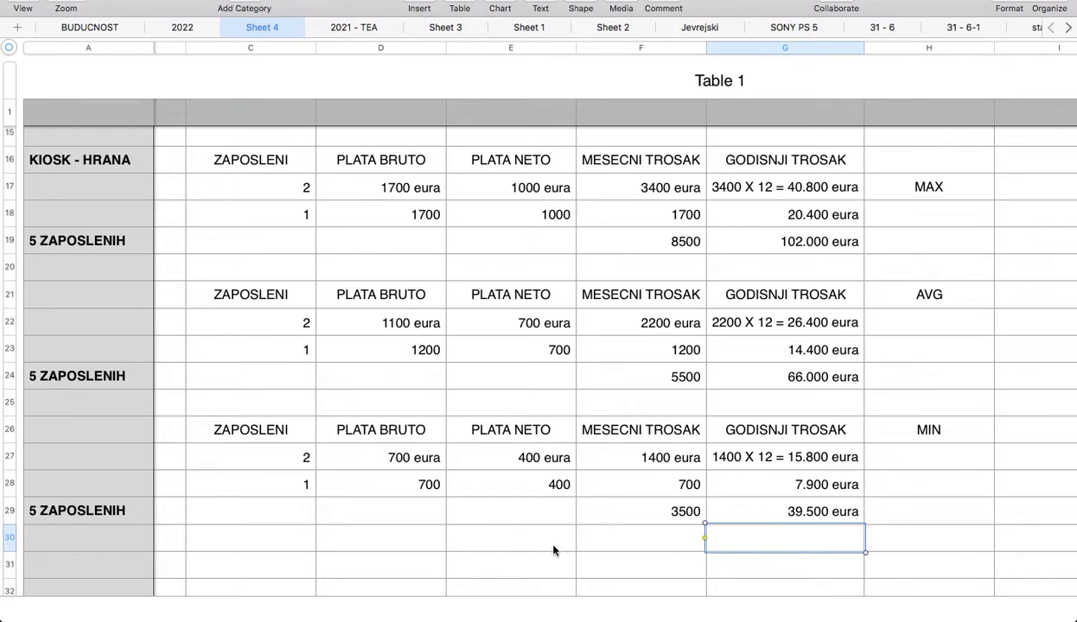
{"action": "left_click", "coordinate": [627, 533]}
{"action": "type", "text": "500"}
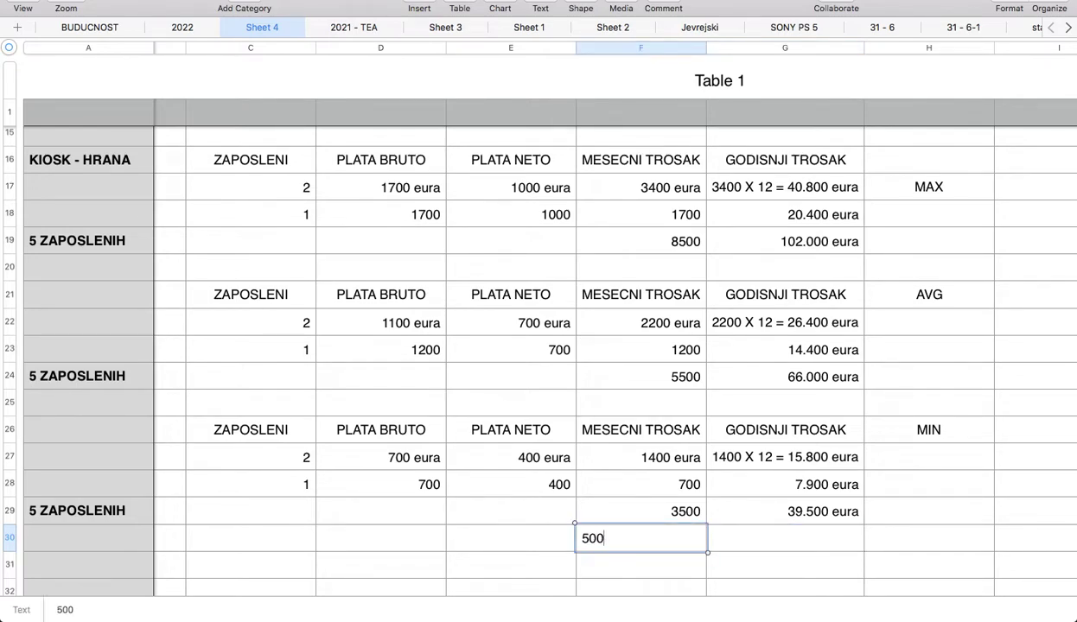
{"action": "left_click", "coordinate": [785, 543]}
{"action": "type", "text": "60"}
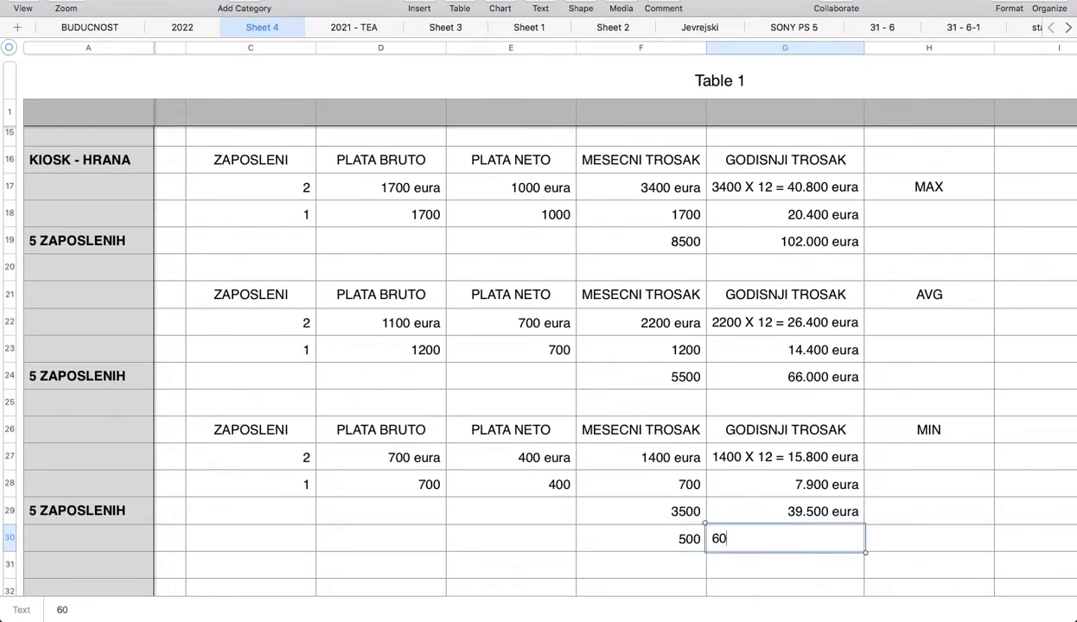
{"action": "type", "text": "00 prostor"}
- In row 31, enter "100 knjigovodja" as the monthly cost and 1200 as the yearly cost
{"action": "left_click", "coordinate": [665, 564]}
{"action": "type", "text": "100 knjigov"}
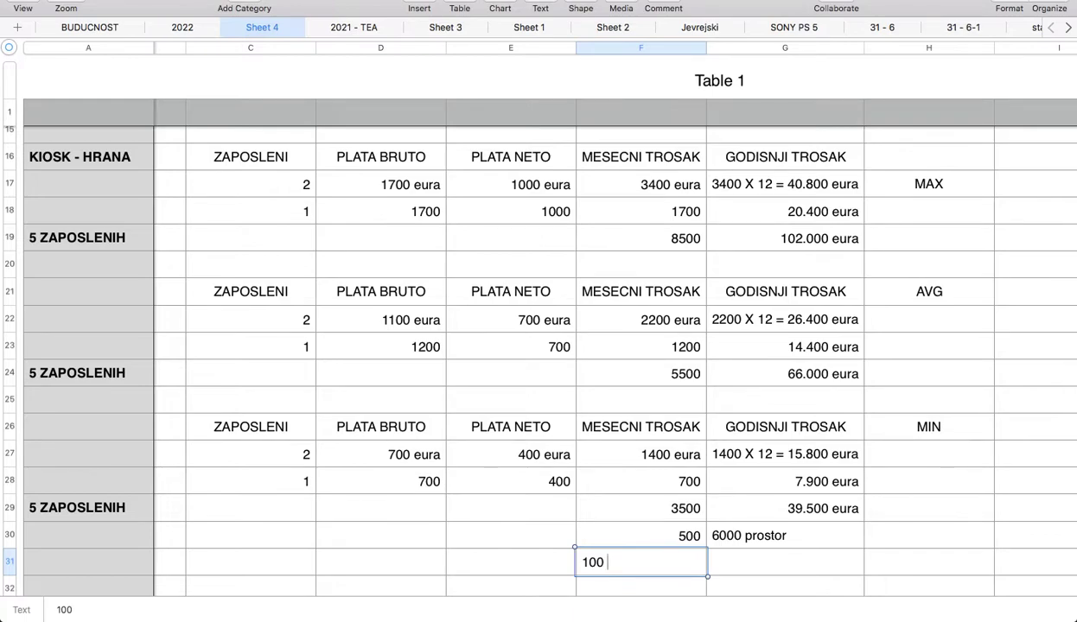
{"action": "type", "text": "dja"}
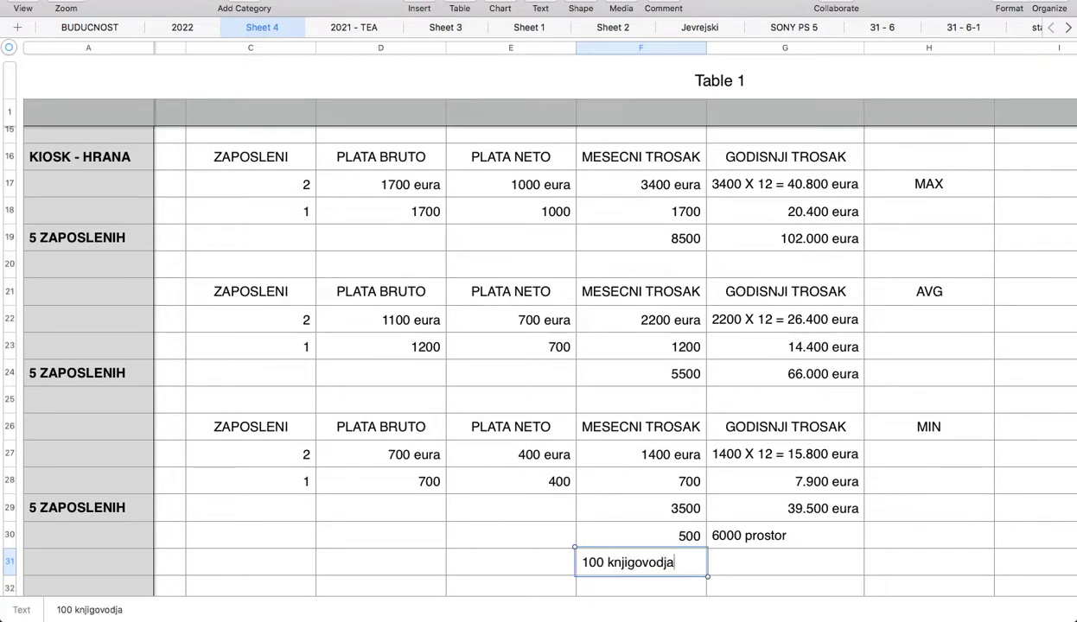
{"action": "left_click", "coordinate": [806, 570]}
{"action": "type", "text": "1200"}
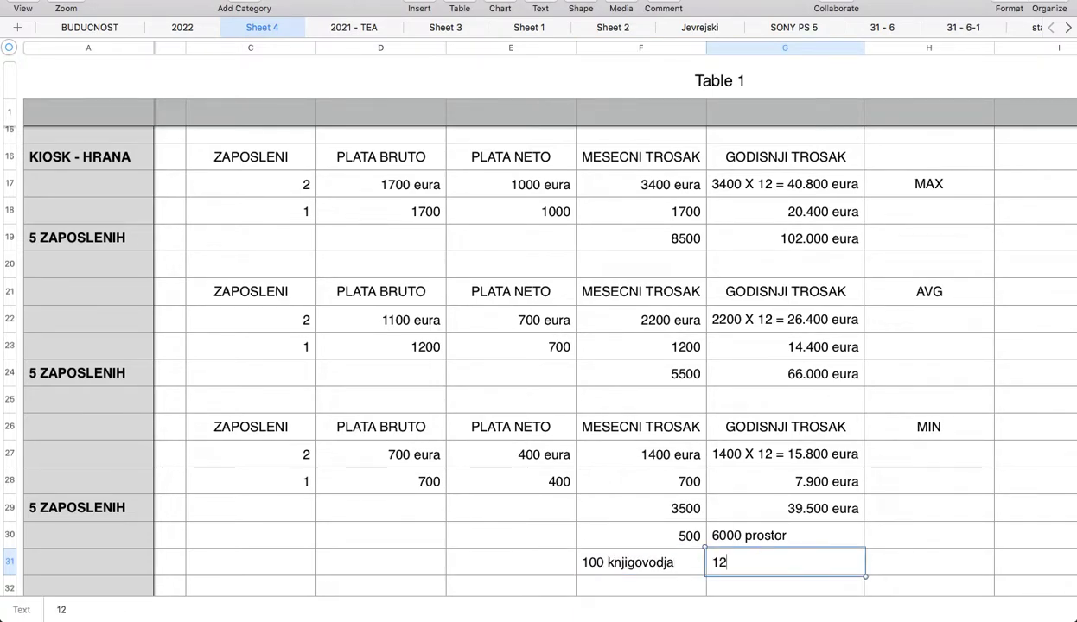
{"action": "left_click", "coordinate": [917, 571]}
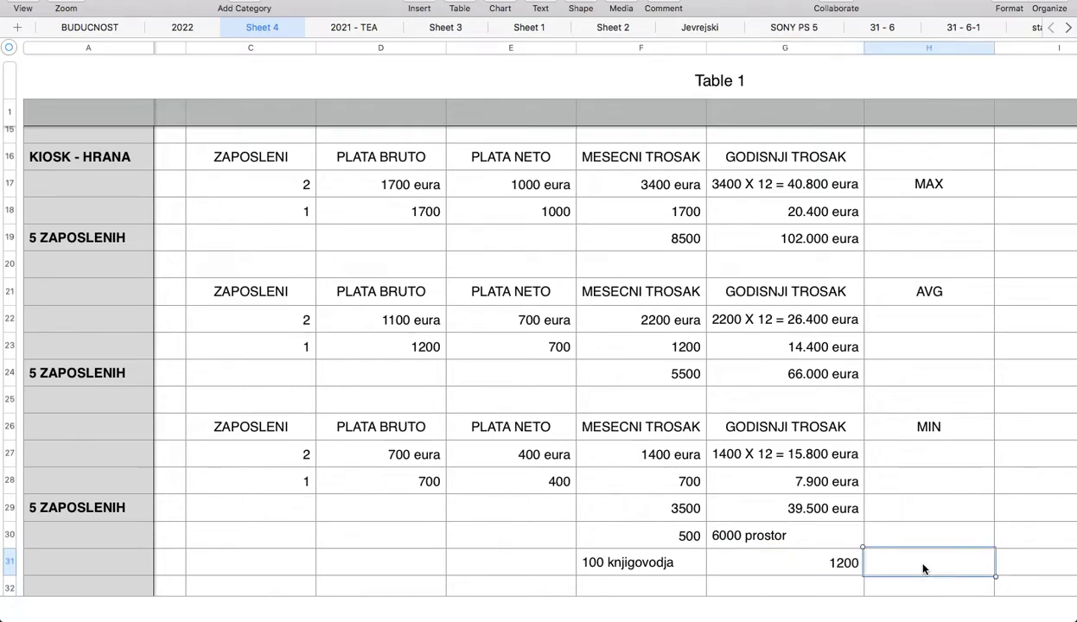
- Replace the yearly cost in the bookkeeper row with the yearly figure "23000 eura - godisnje"
{"action": "scroll", "coordinate": [921, 567], "scroll_direction": "down", "scroll_amount": 3}
{"action": "left_click", "coordinate": [843, 422]}
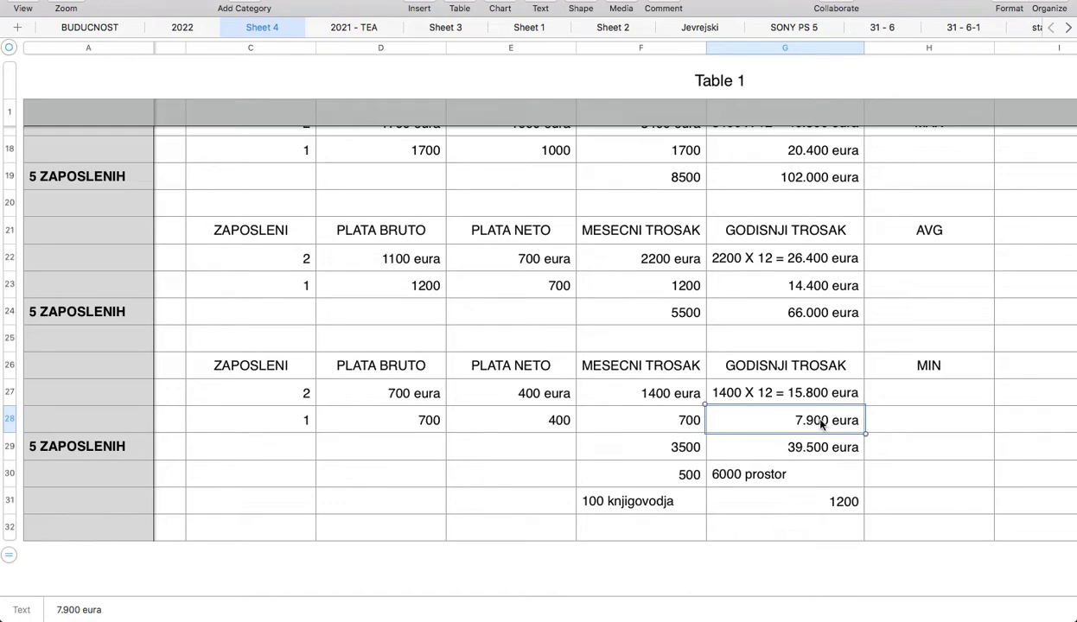
{"action": "left_click", "coordinate": [807, 396]}
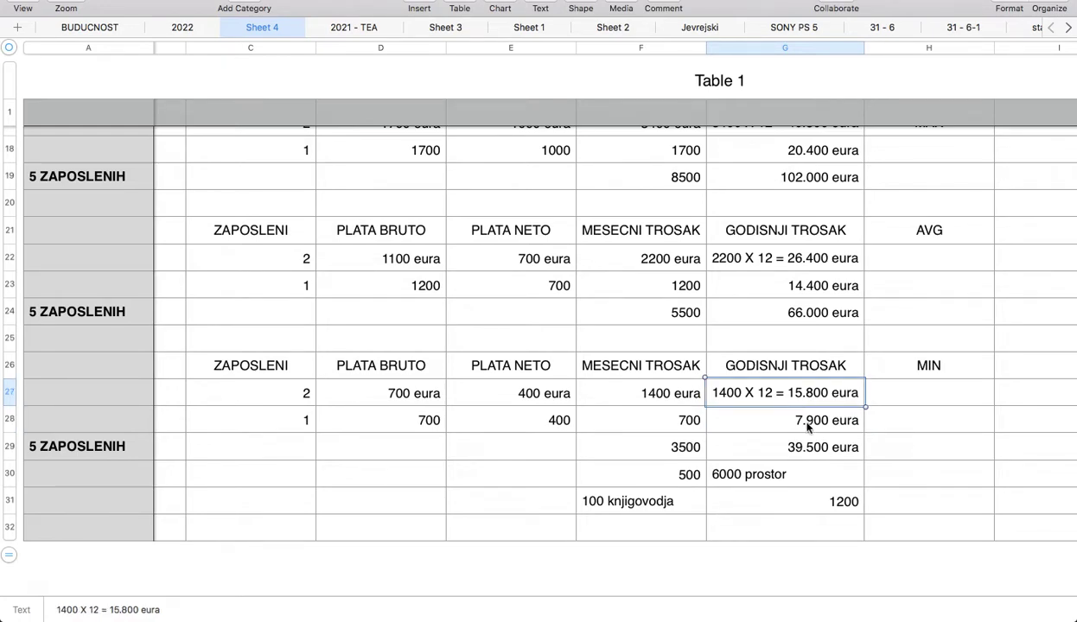
{"action": "left_click", "coordinate": [820, 477]}
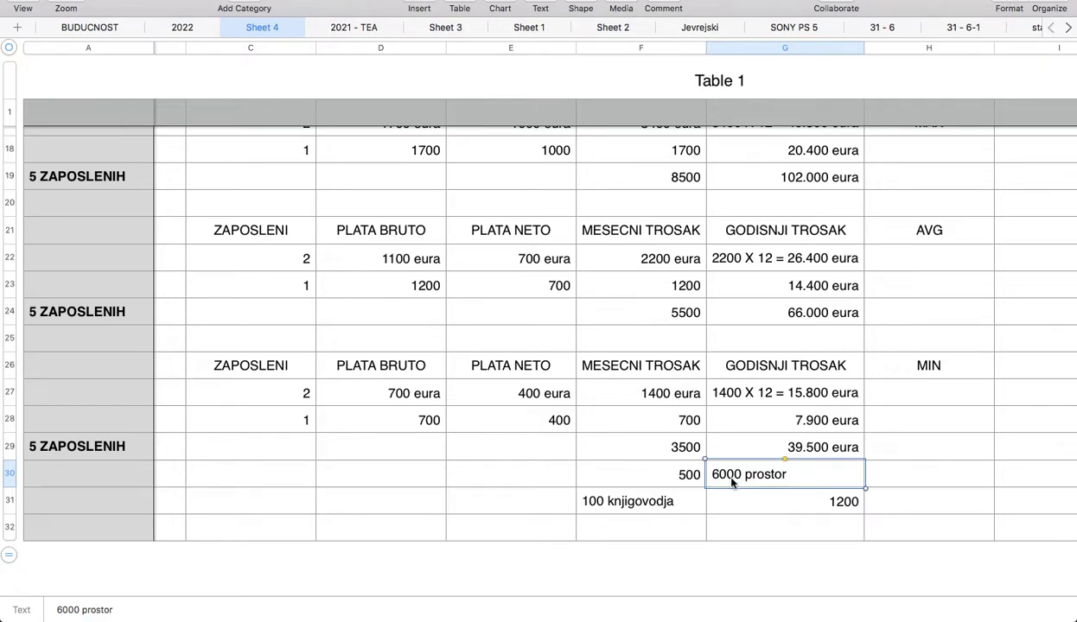
{"action": "left_click", "coordinate": [833, 506]}
{"action": "type", "text": "23000"}
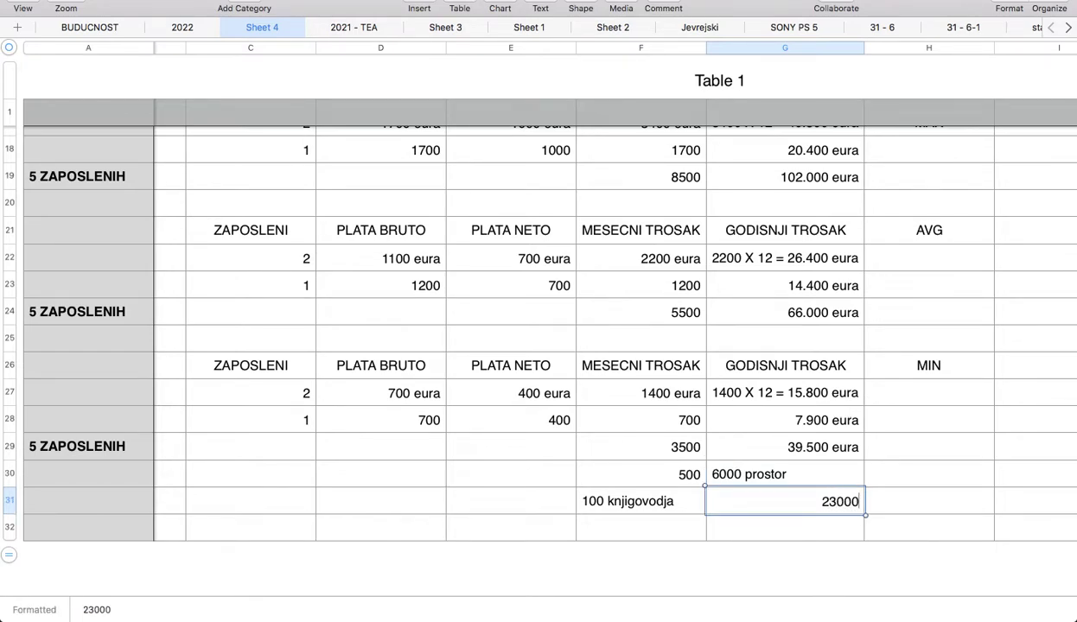
{"action": "type", "text": " eura  godisnje"}
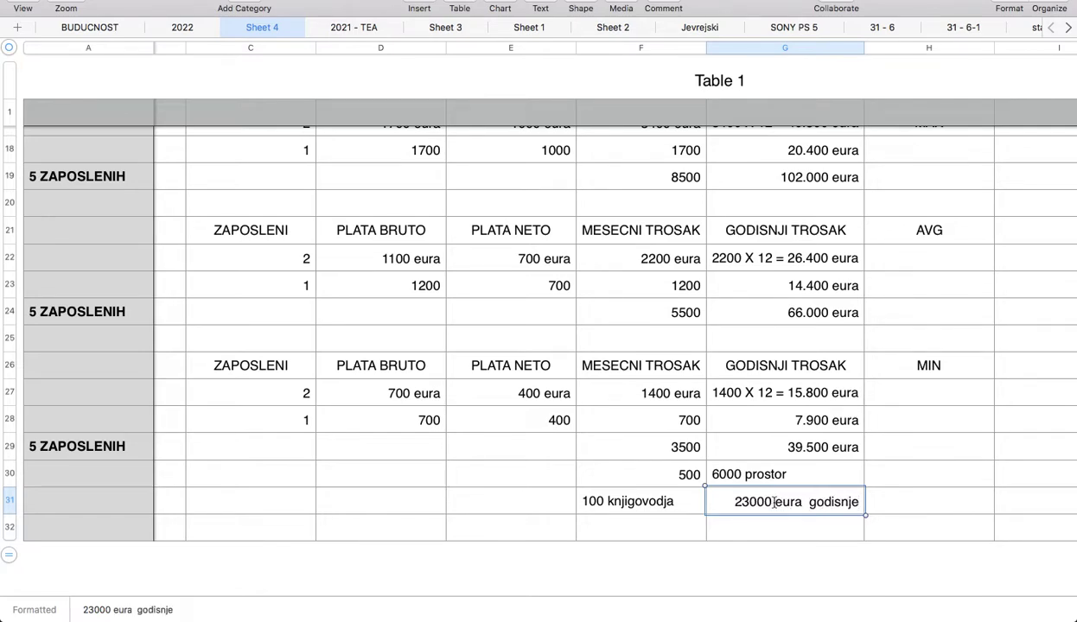
{"action": "left_click", "coordinate": [809, 502]}
{"action": "type", "text": "-"}
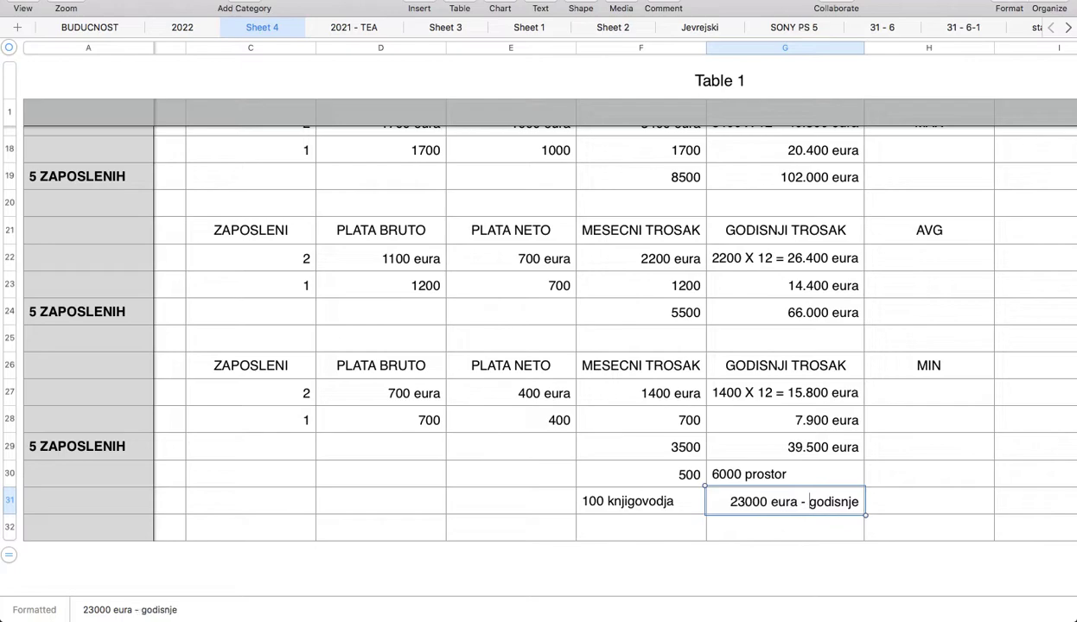
{"action": "left_click", "coordinate": [939, 507]}
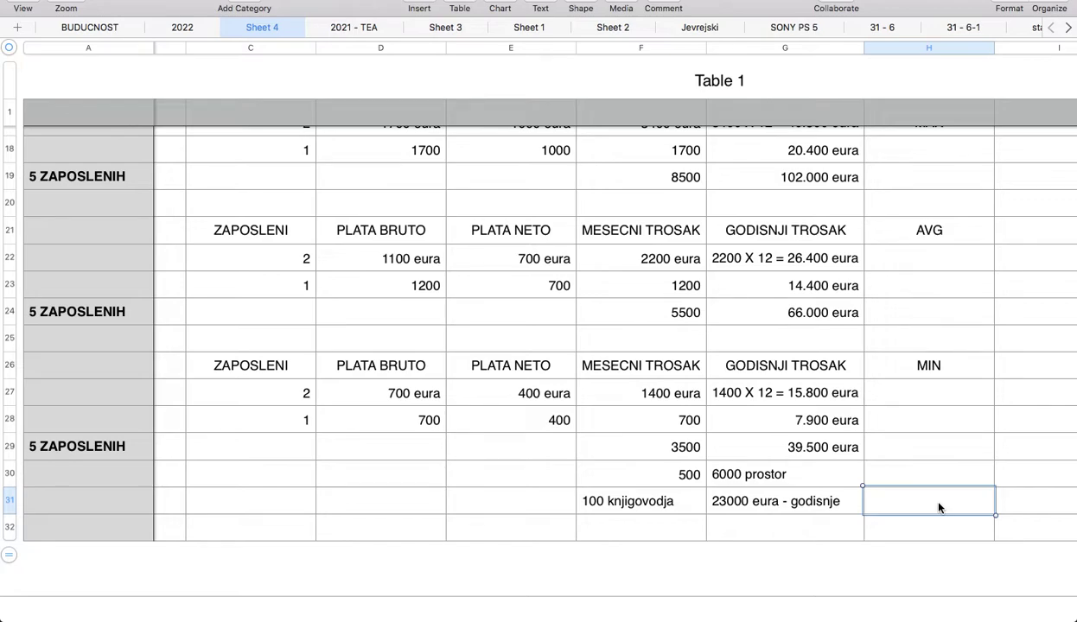
- Enter "2200 eura" in the monthly cost column below the bookkeeper entry and add two rows at the table's end
{"action": "left_click", "coordinate": [667, 512]}
{"action": "left_click", "coordinate": [667, 420]}
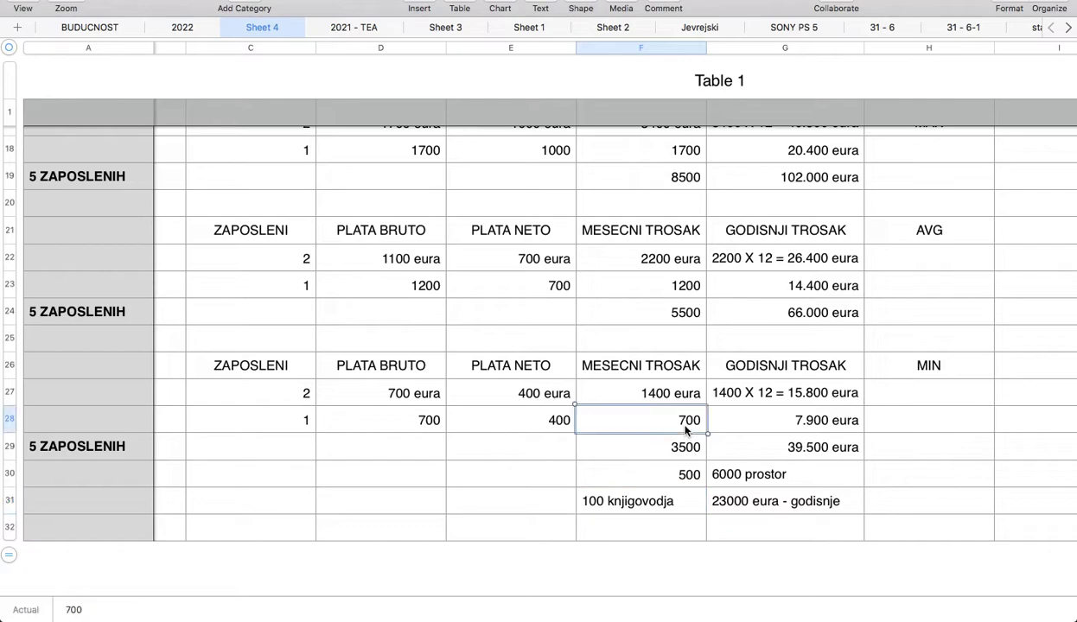
{"action": "left_click", "coordinate": [674, 394]}
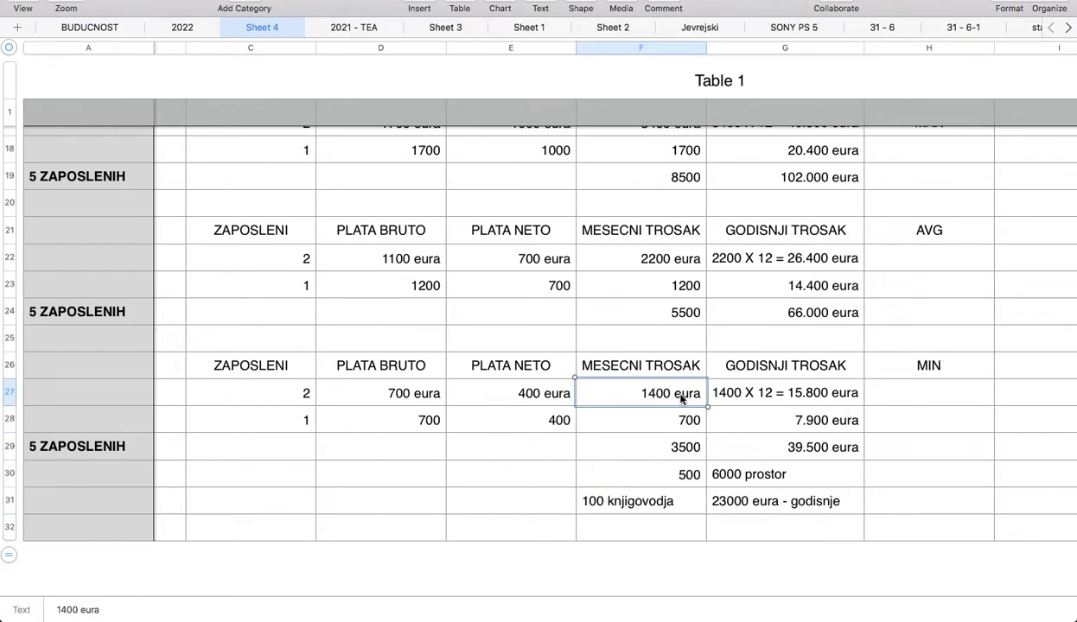
{"action": "left_click", "coordinate": [680, 476]}
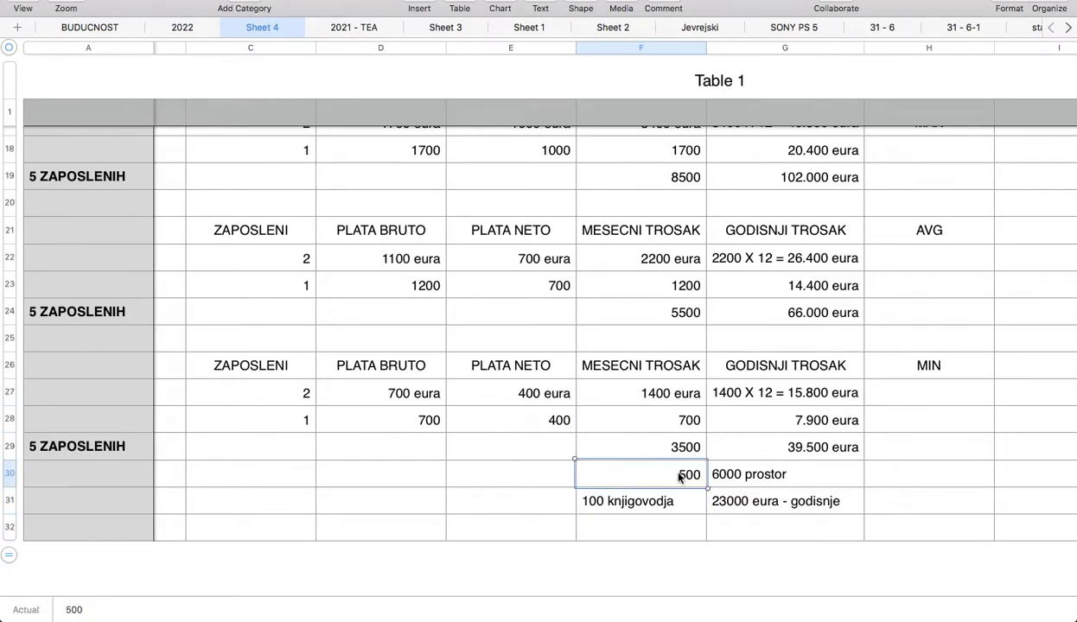
{"action": "left_click", "coordinate": [670, 504]}
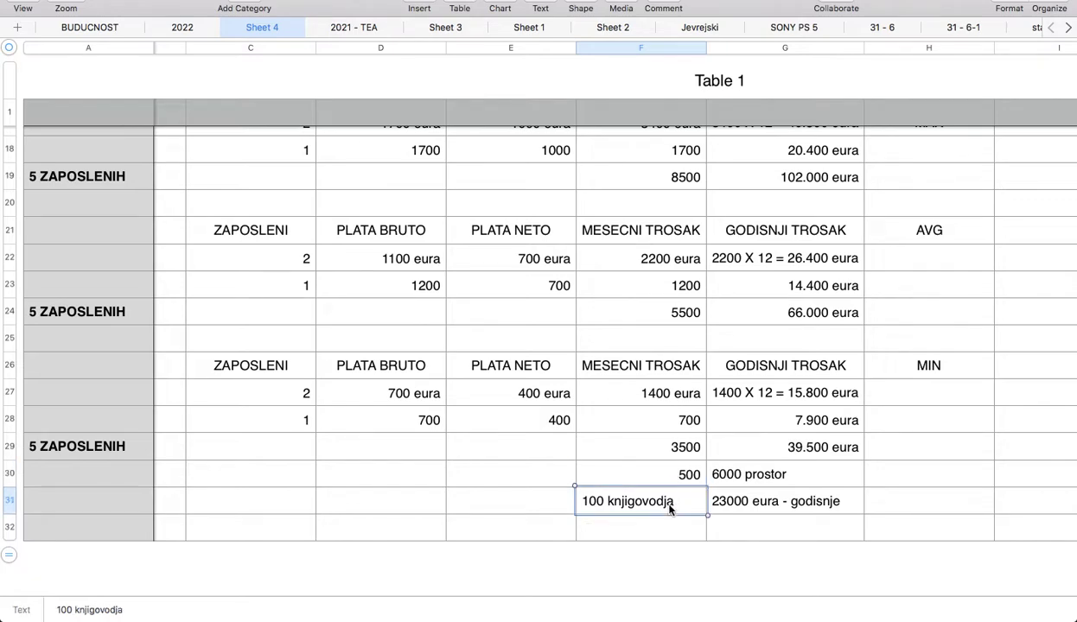
{"action": "left_click", "coordinate": [663, 530]}
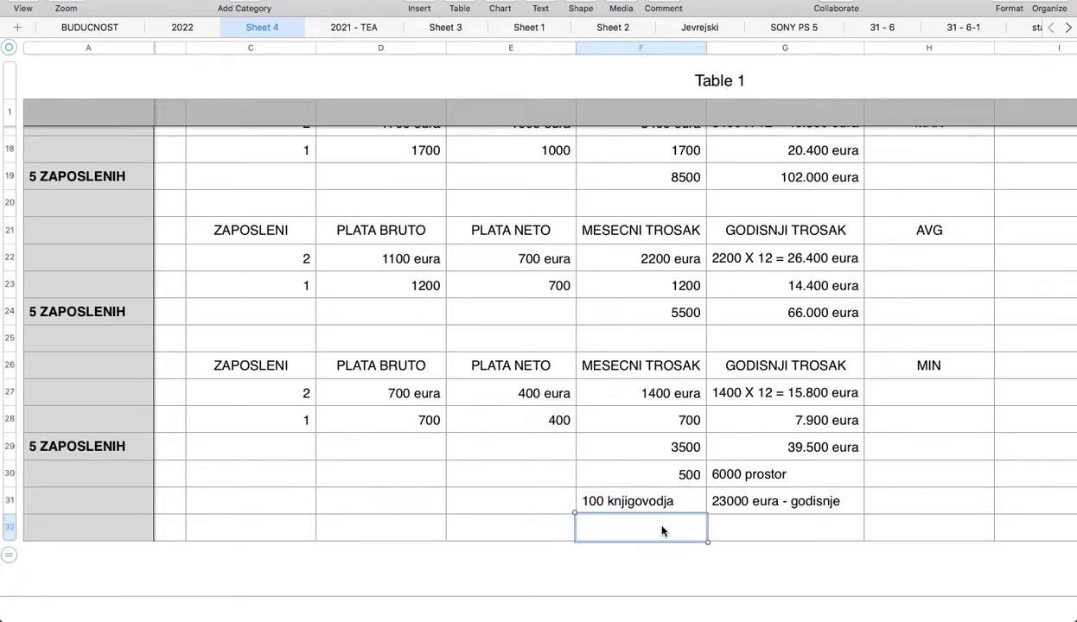
{"action": "type", "text": "2"}
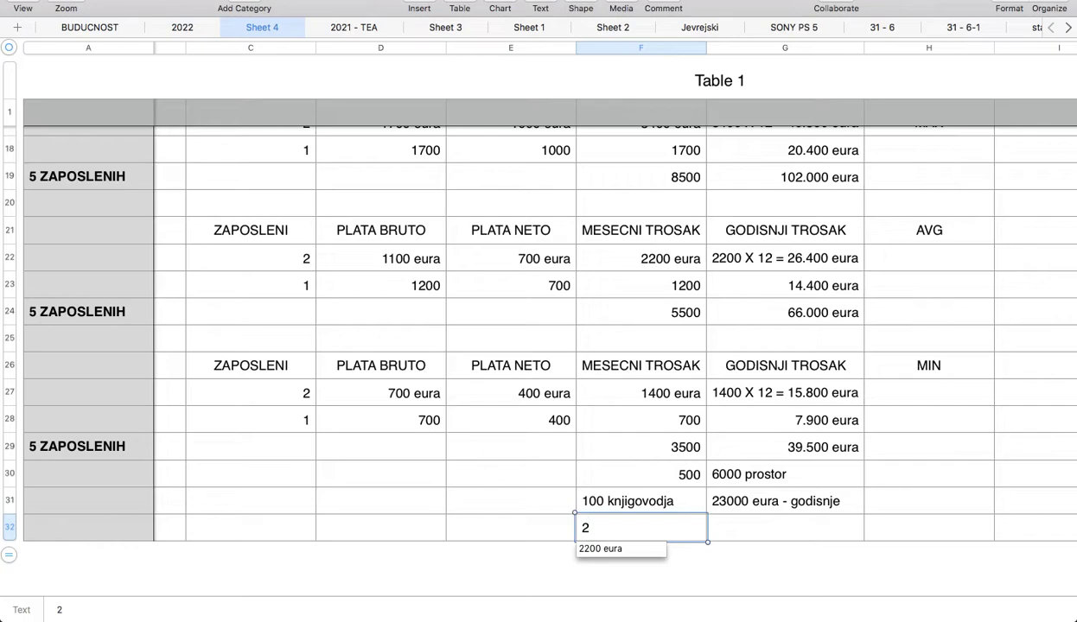
{"action": "type", "text": "200 eura"}
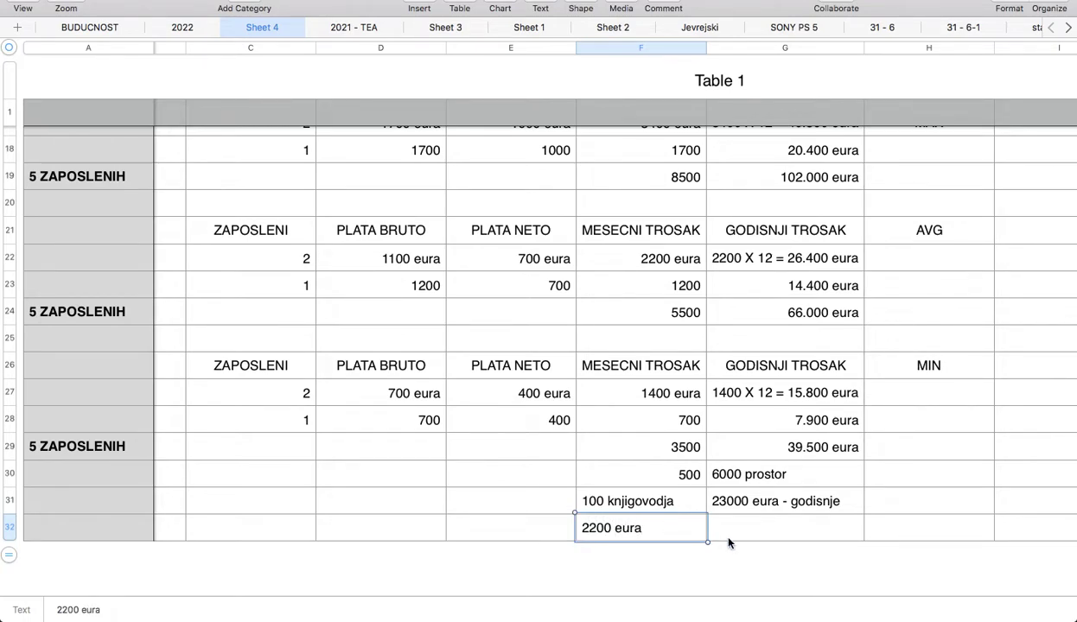
{"action": "left_click", "coordinate": [917, 512]}
{"action": "left_click_drag", "start_coordinate": [10, 561], "coordinate": [164, 527]}
- Extend the 2200 eura monthly cost entry to read "2200 eura - 75 hamburgera - 20 - 30"
{"action": "left_click", "coordinate": [633, 504]}
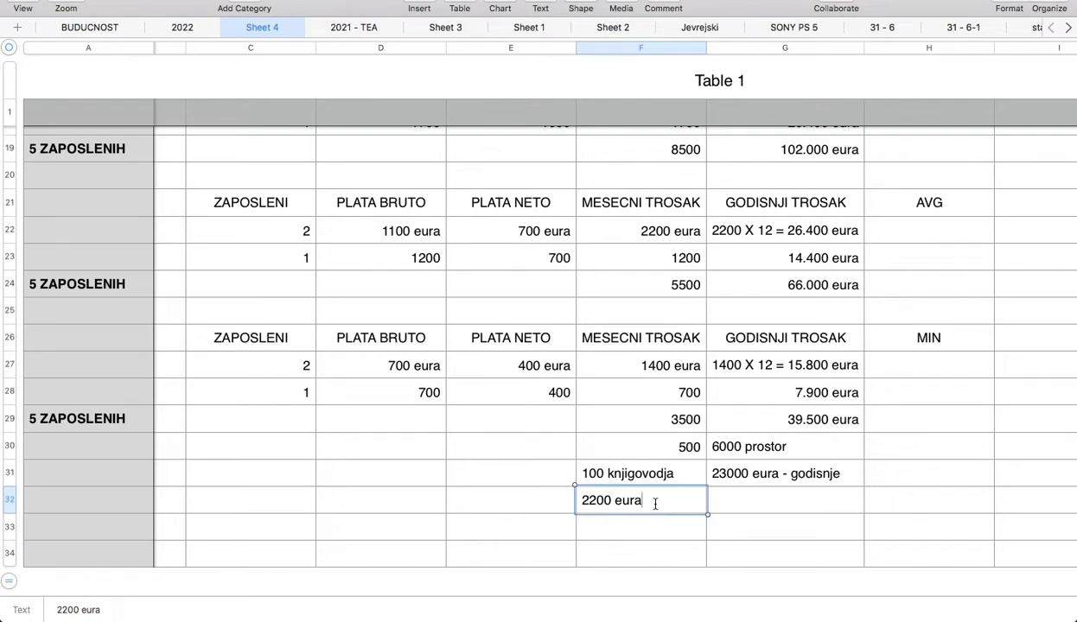
{"action": "type", "text": "- 75 hamburgera"}
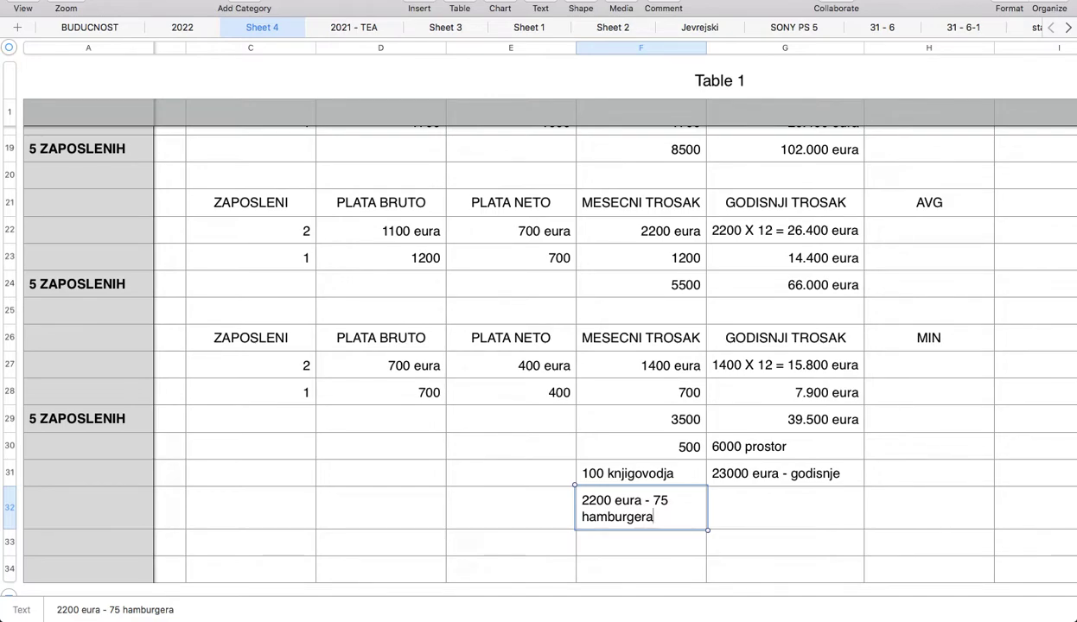
{"action": "type", "text": "- 20 3"}
{"action": "key", "text": "BackSpace"}
{"action": "key", "text": "BackSpace"}
{"action": "type", "text": "- 30"}
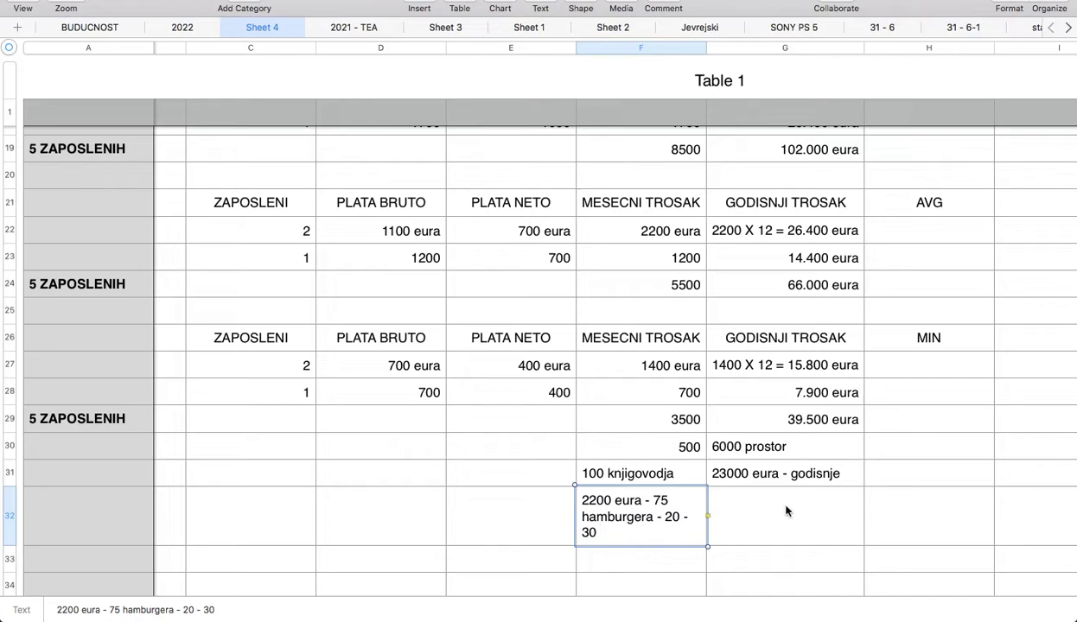
{"action": "left_click", "coordinate": [931, 524]}
- Review the MIN scenario's monthly costs for two employees, the premises and the bookkeeper against the hamburger sales note
{"action": "left_click", "coordinate": [688, 523]}
{"action": "scroll", "coordinate": [968, 328], "scroll_direction": "down", "scroll_amount": 1}
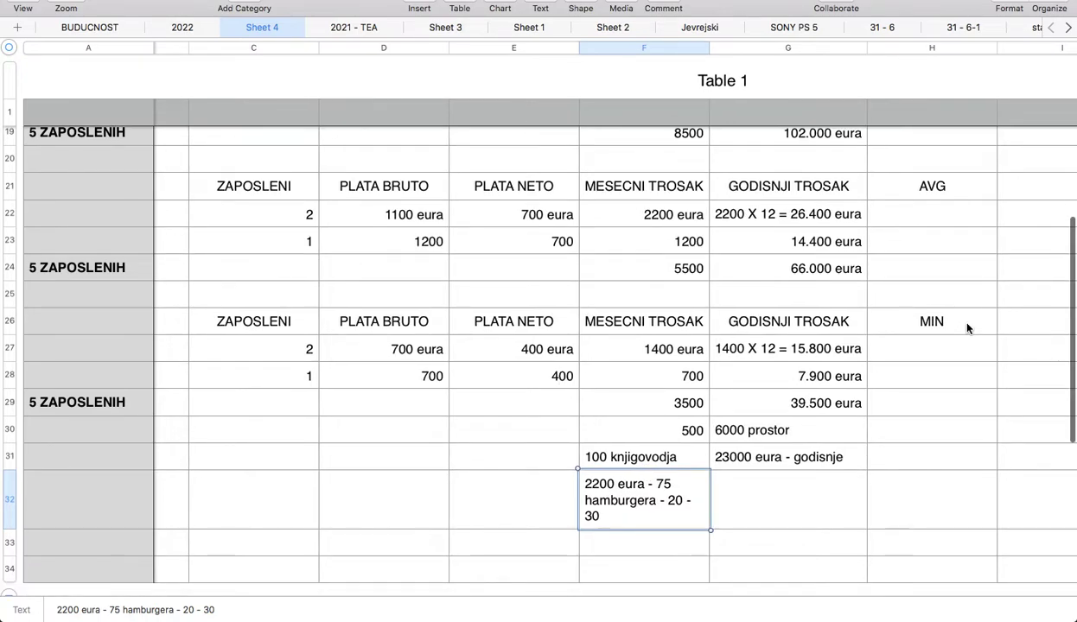
{"action": "left_click", "coordinate": [672, 354]}
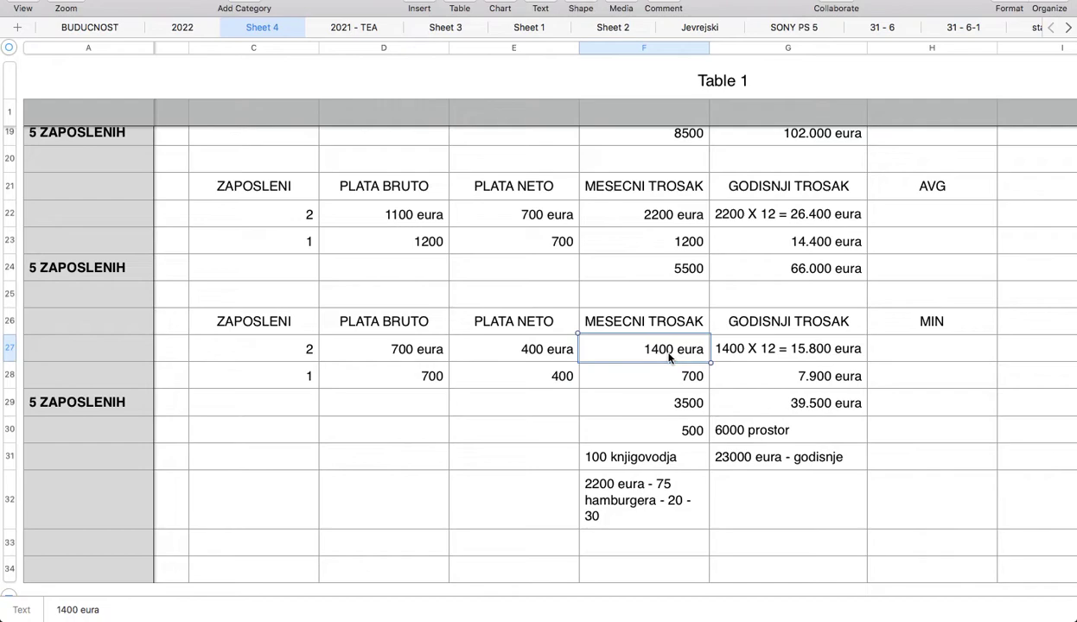
{"action": "left_click", "coordinate": [673, 434]}
{"action": "left_click", "coordinate": [672, 452]}
{"action": "left_click", "coordinate": [960, 461]}
{"action": "left_click", "coordinate": [965, 509]}
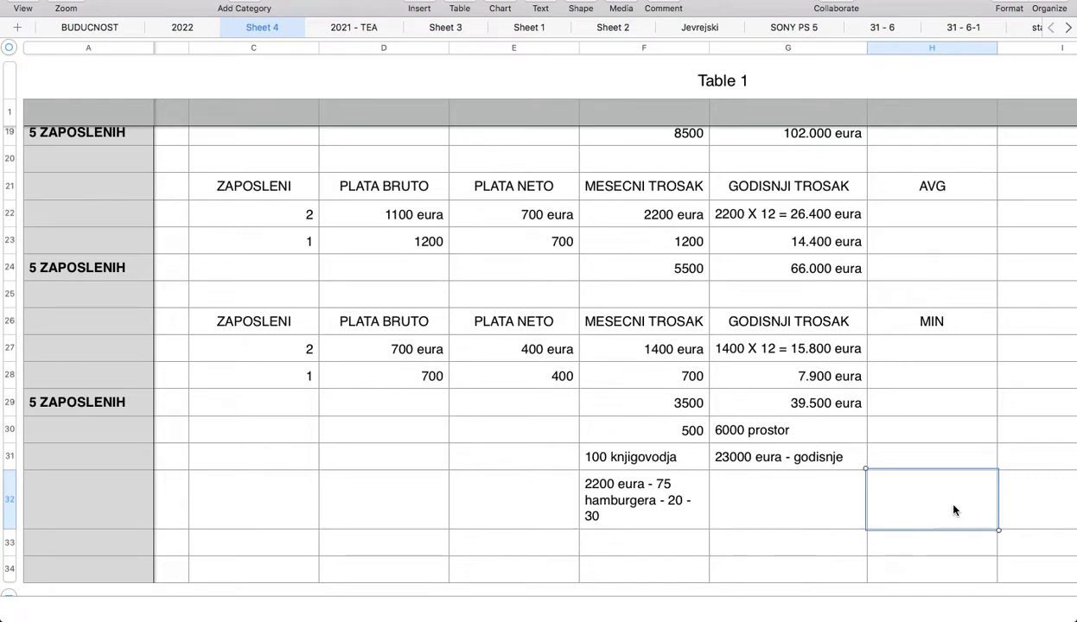
{"action": "left_click", "coordinate": [1038, 502]}
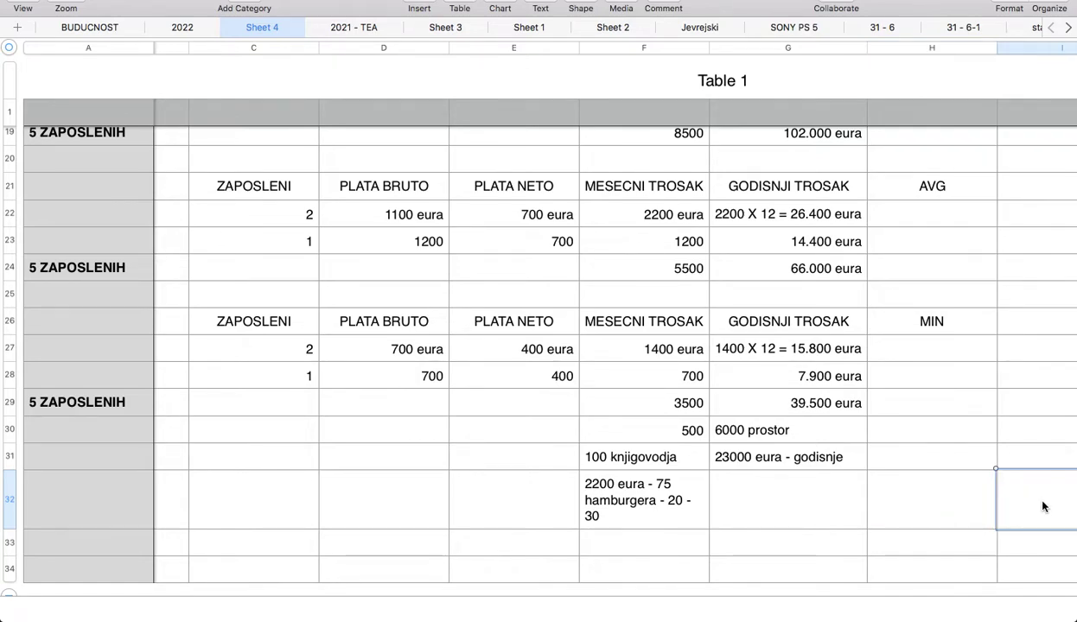
{"action": "left_click", "coordinate": [938, 516]}
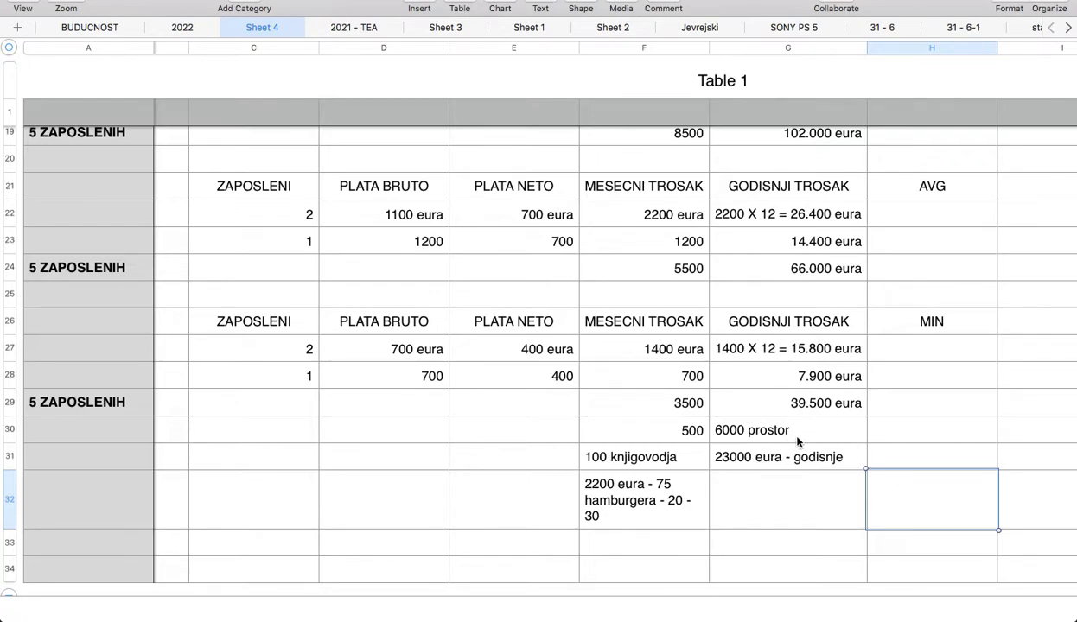
- Review the MIN scenario's yearly labour and premises costs against the monthly cost and hamburger sales note
{"action": "left_click", "coordinate": [819, 378]}
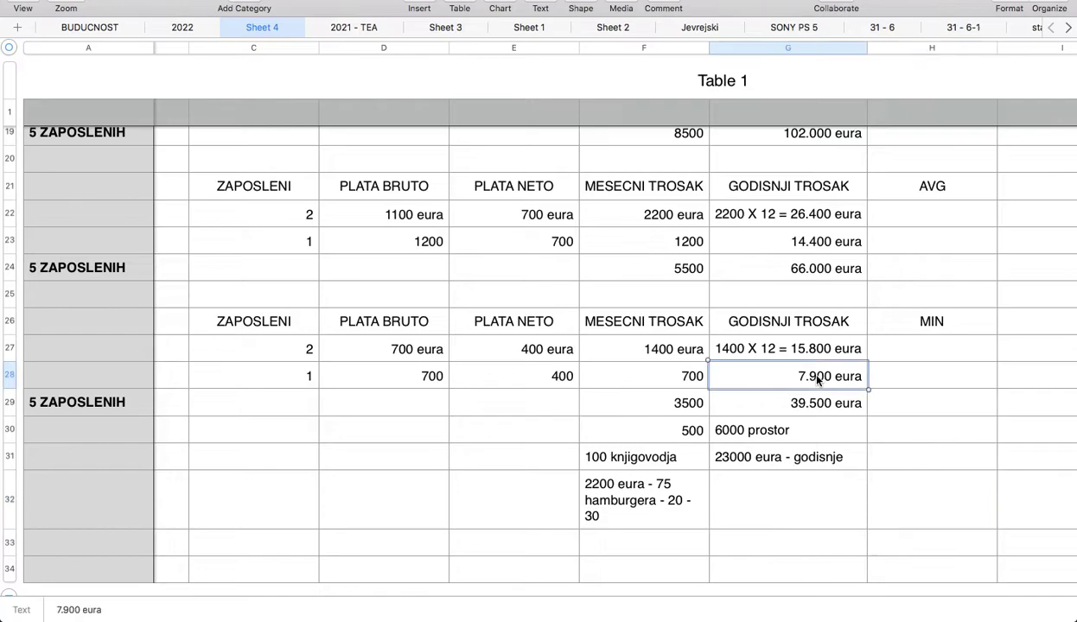
{"action": "left_click", "coordinate": [784, 434]}
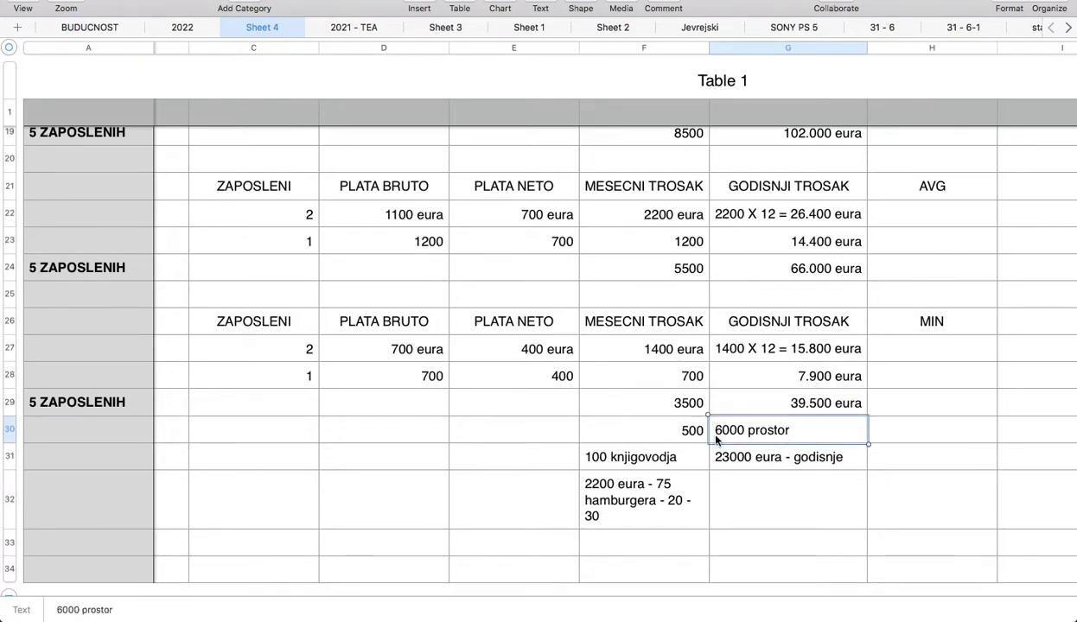
{"action": "left_click", "coordinate": [929, 502]}
{"action": "left_click", "coordinate": [659, 506]}
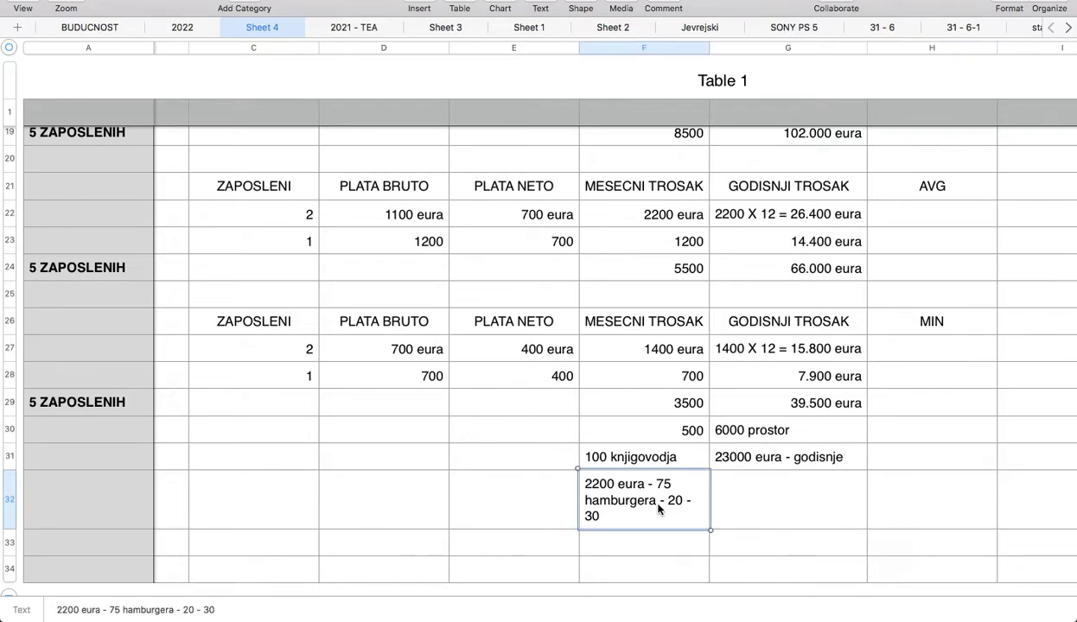
{"action": "left_click", "coordinate": [960, 506]}
{"action": "left_click", "coordinate": [1020, 491]}
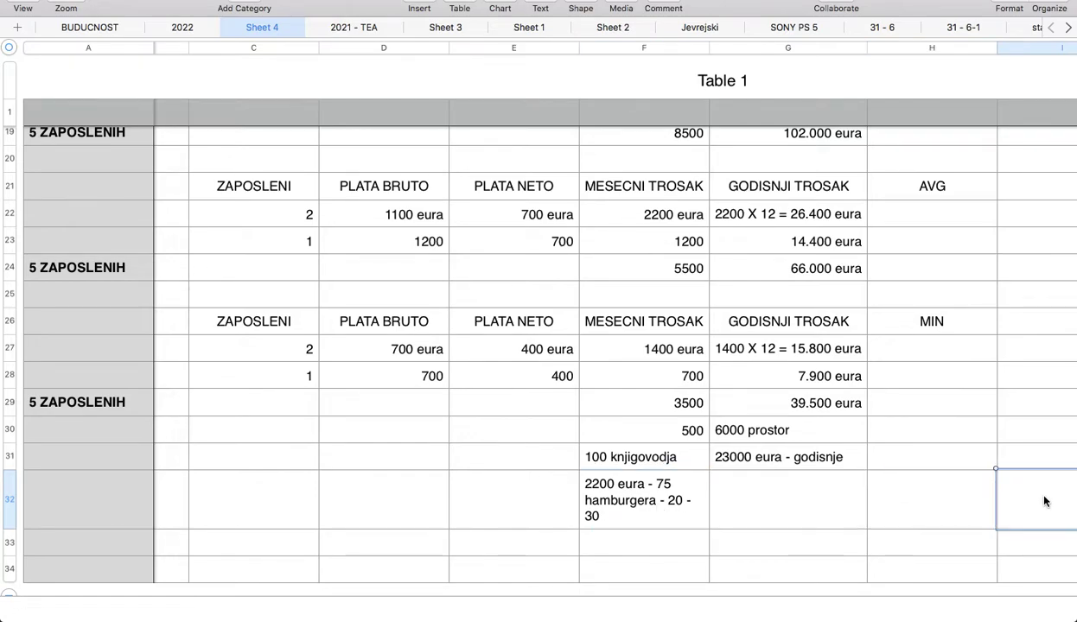
{"action": "left_click", "coordinate": [933, 502]}
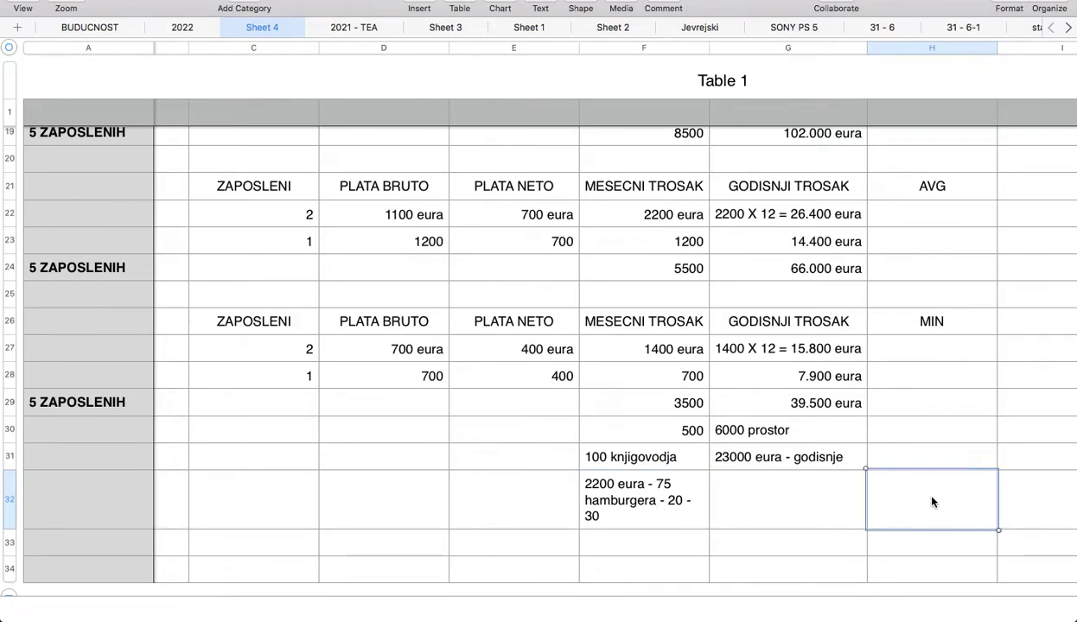
{"action": "left_click", "coordinate": [656, 500]}
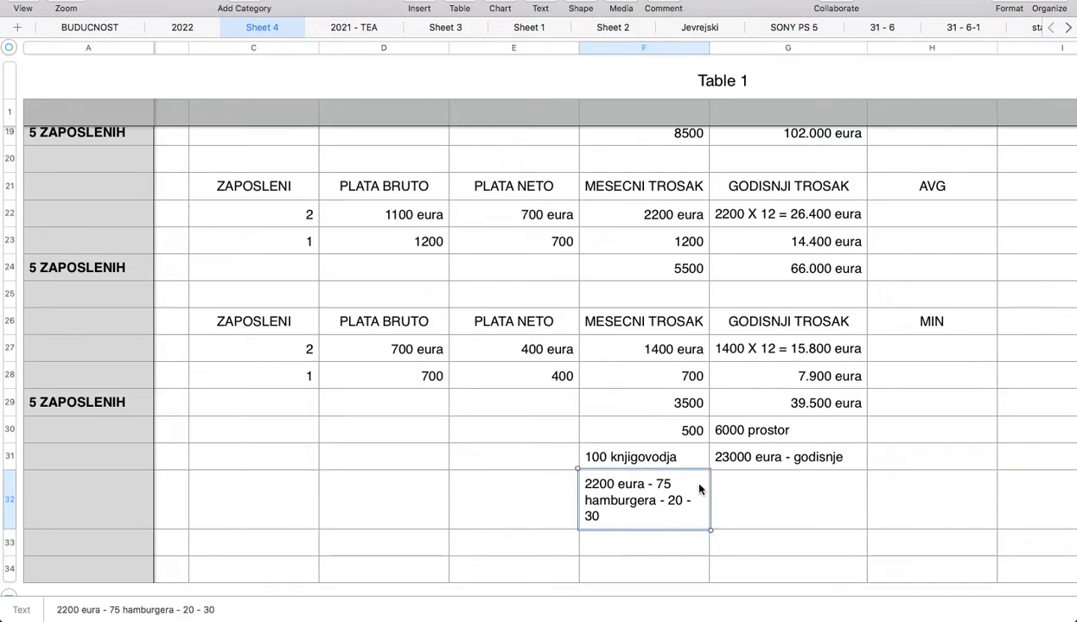
{"action": "left_click", "coordinate": [932, 506]}
{"action": "left_click", "coordinate": [1051, 508]}
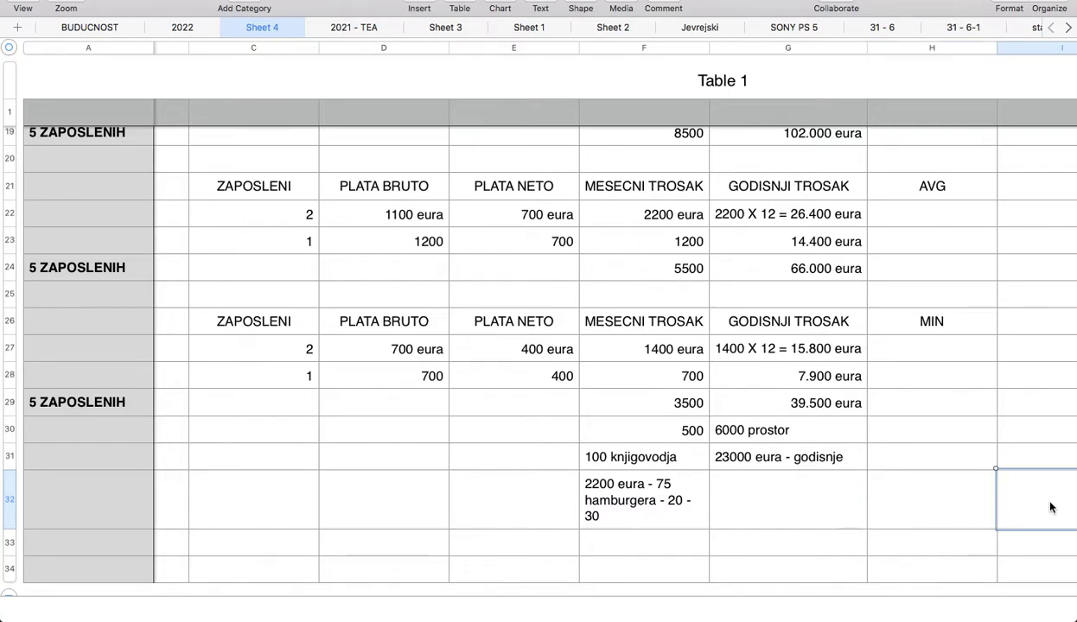
- Compare the yearly employee costs of the MAX and AVG scenarios for the food kiosk
{"action": "scroll", "coordinate": [474, 367], "scroll_direction": "up", "scroll_amount": 1}
{"action": "scroll", "coordinate": [474, 368], "scroll_direction": "up", "scroll_amount": 3}
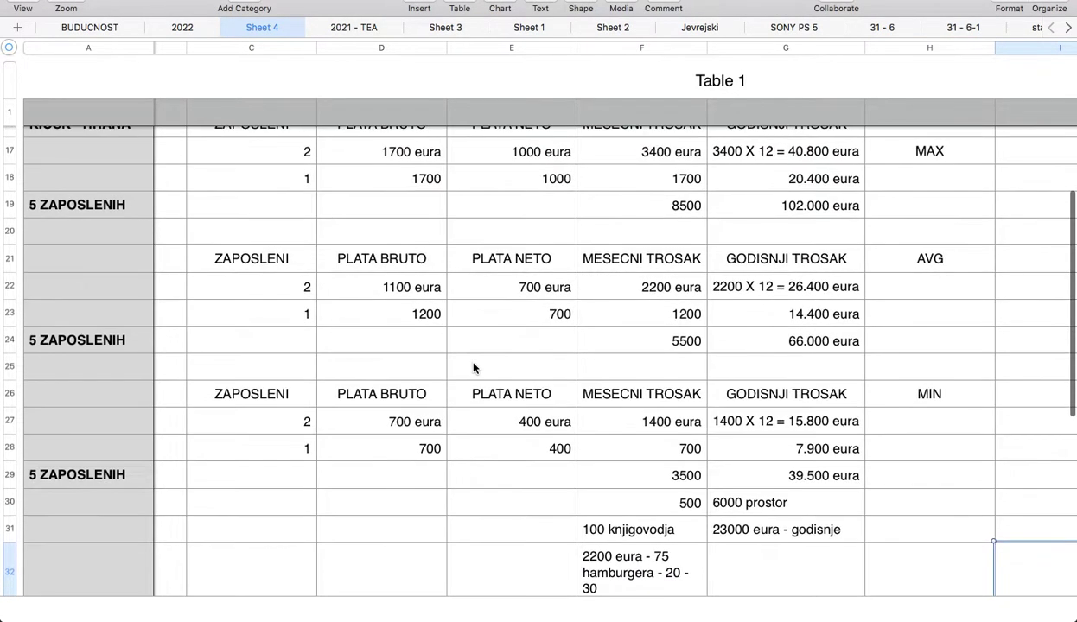
{"action": "scroll", "coordinate": [474, 368], "scroll_direction": "up", "scroll_amount": 3}
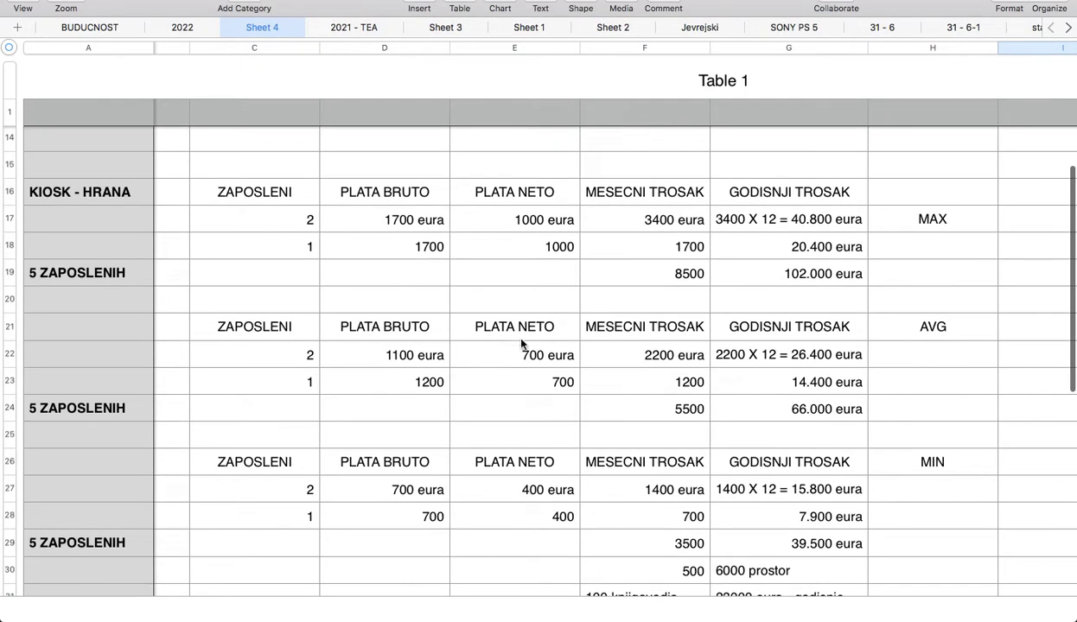
{"action": "left_click", "coordinate": [780, 223]}
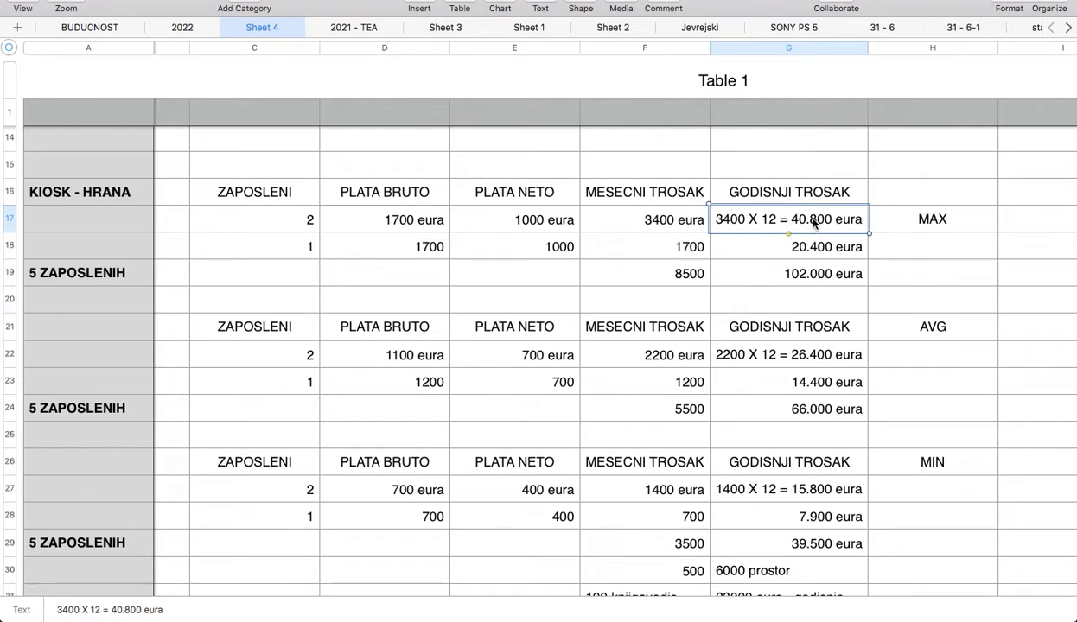
{"action": "left_click", "coordinate": [789, 243]}
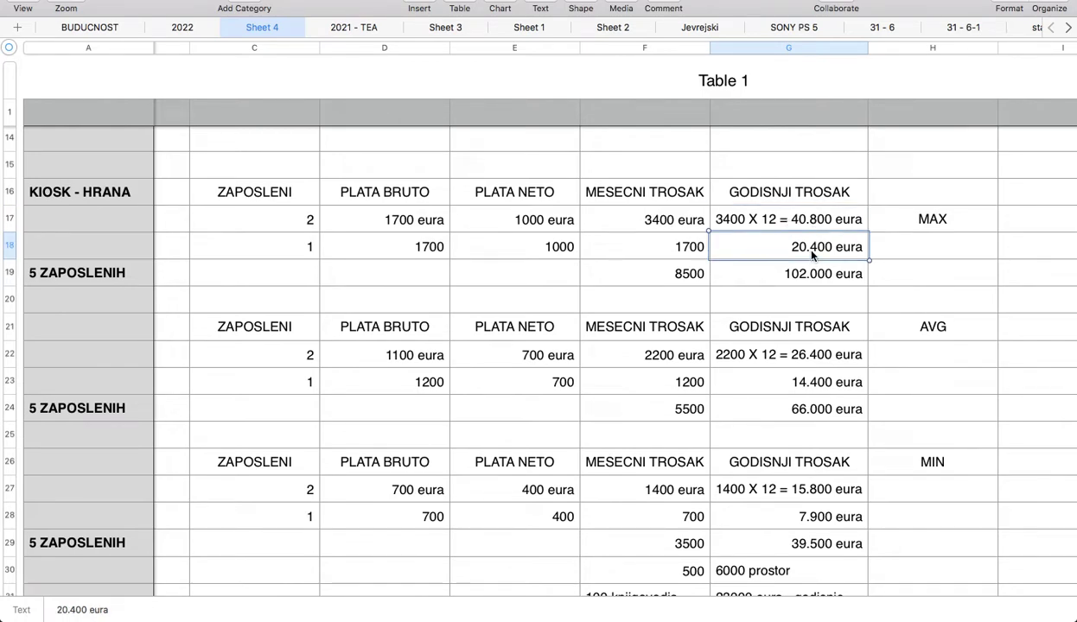
{"action": "left_click", "coordinate": [801, 384]}
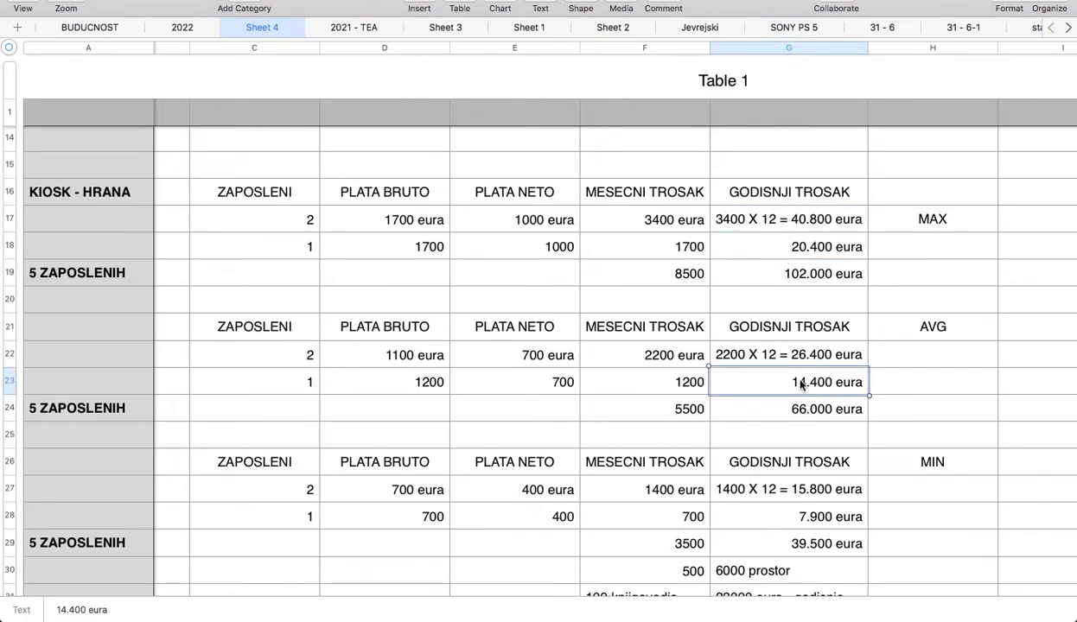
{"action": "left_click", "coordinate": [920, 385]}
{"action": "left_click", "coordinate": [803, 388]}
{"action": "left_click", "coordinate": [920, 388]}
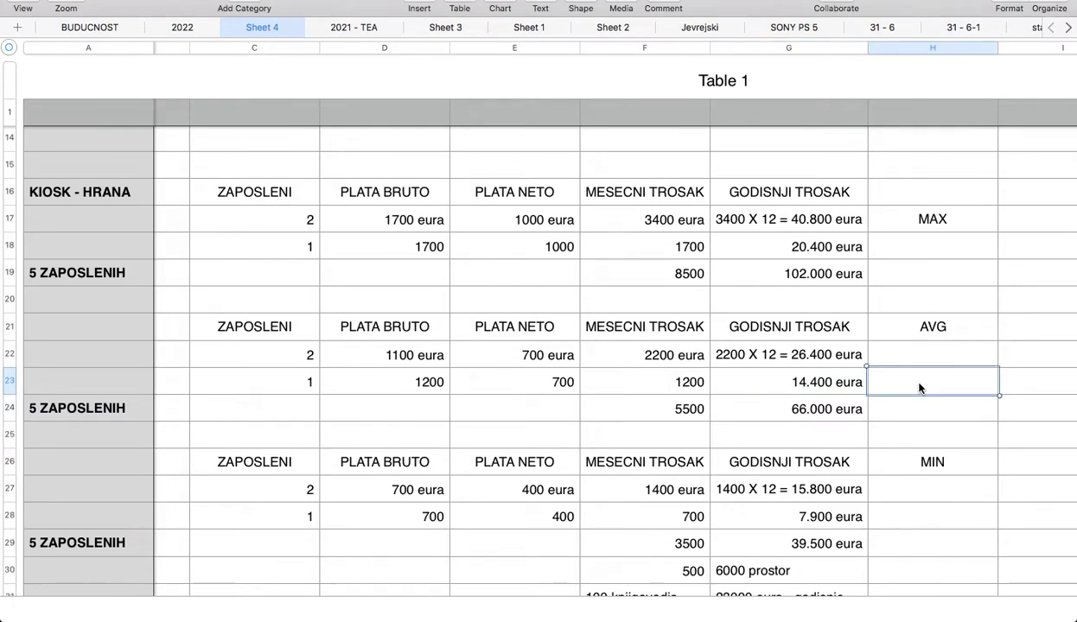
{"action": "left_click", "coordinate": [1016, 392]}
{"action": "left_click", "coordinate": [951, 392]}
- Examine the MAX scenario's gross pay, net pay and yearly cost per employee
{"action": "left_click", "coordinate": [408, 218]}
{"action": "left_click", "coordinate": [524, 226]}
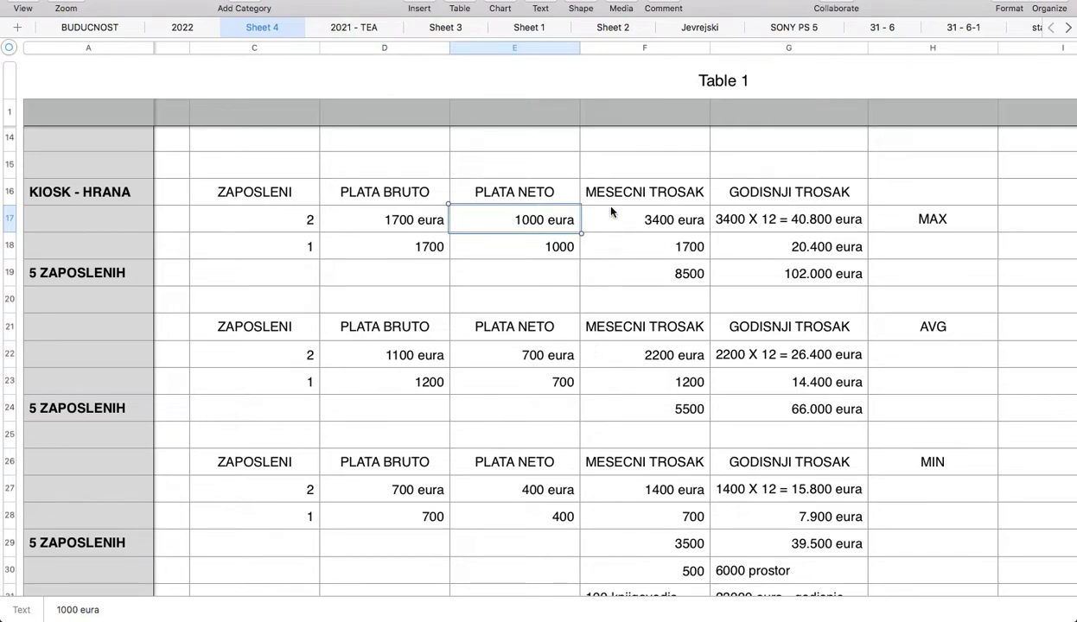
{"action": "left_click", "coordinate": [812, 249]}
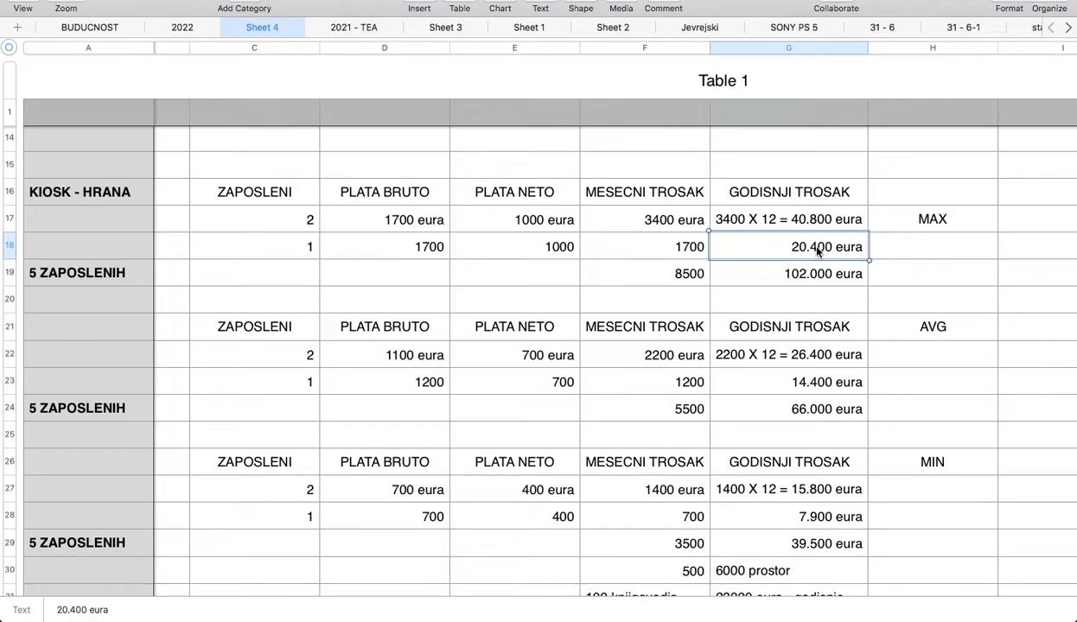
{"action": "left_click", "coordinate": [950, 253]}
{"action": "left_click", "coordinate": [1038, 255]}
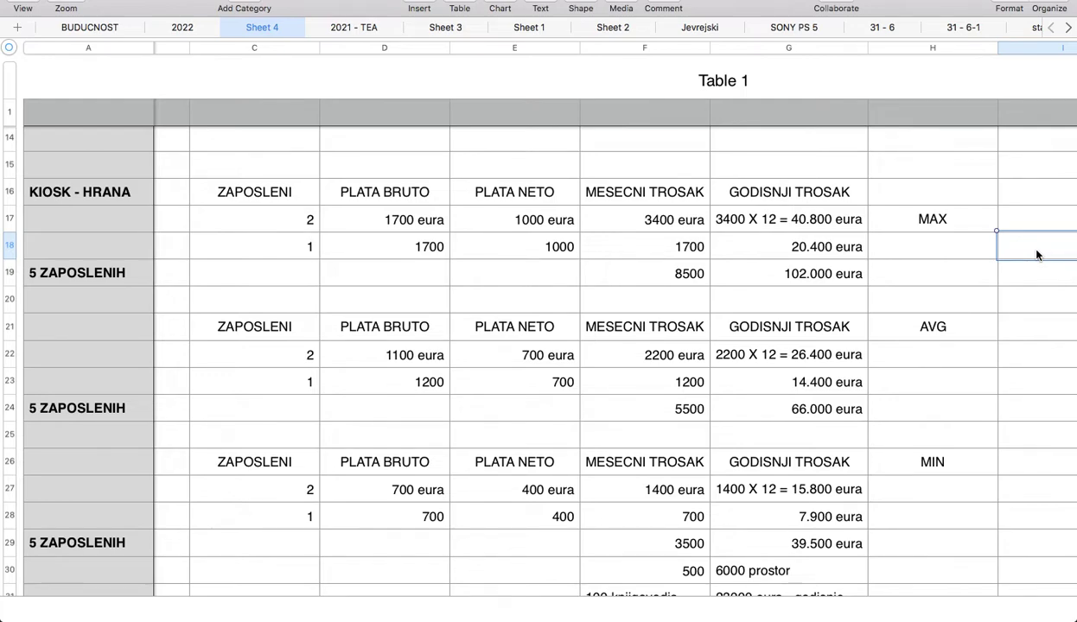
{"action": "left_click", "coordinate": [1044, 225]}
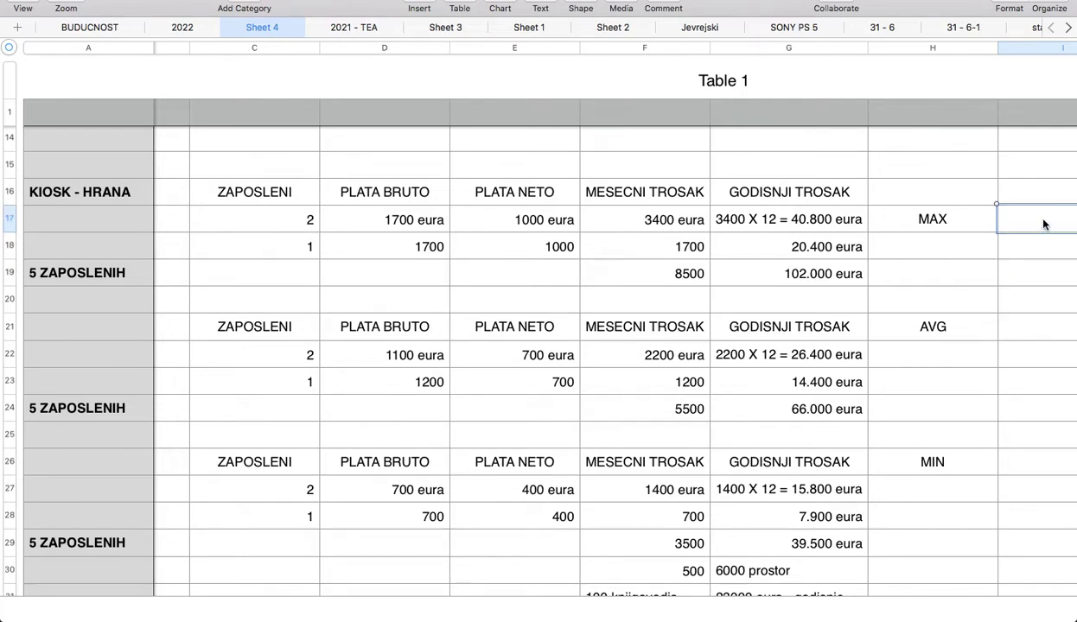
- Go through the MIN scenario's monthly cost column, from the employee cost to the premises and bookkeeper entries
{"action": "scroll", "coordinate": [1021, 365], "scroll_direction": "down", "scroll_amount": 2}
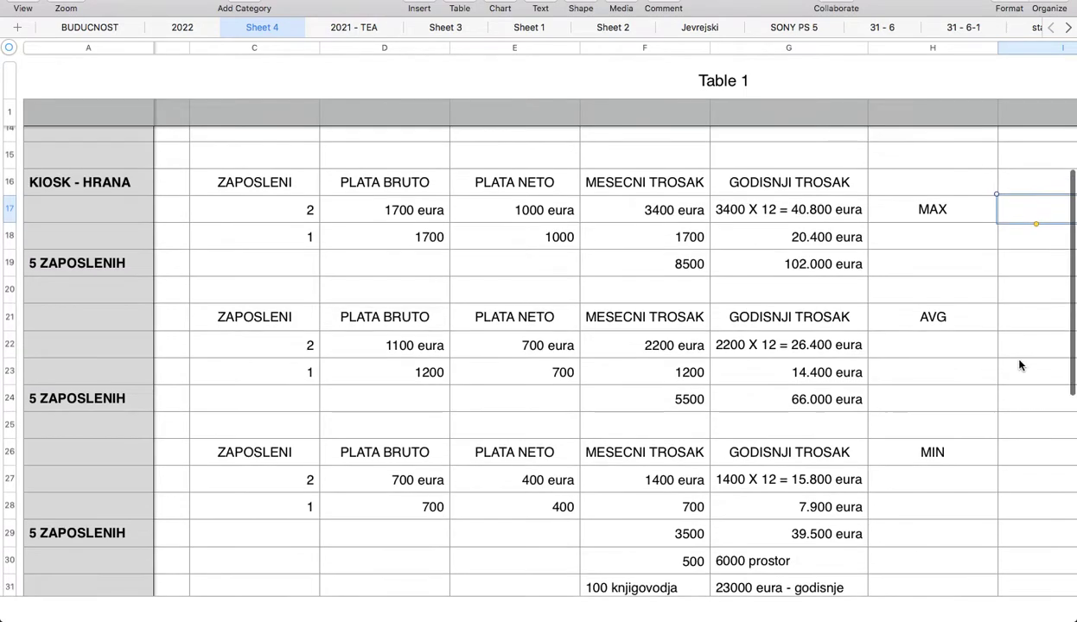
{"action": "scroll", "coordinate": [1020, 366], "scroll_direction": "right", "scroll_amount": 1}
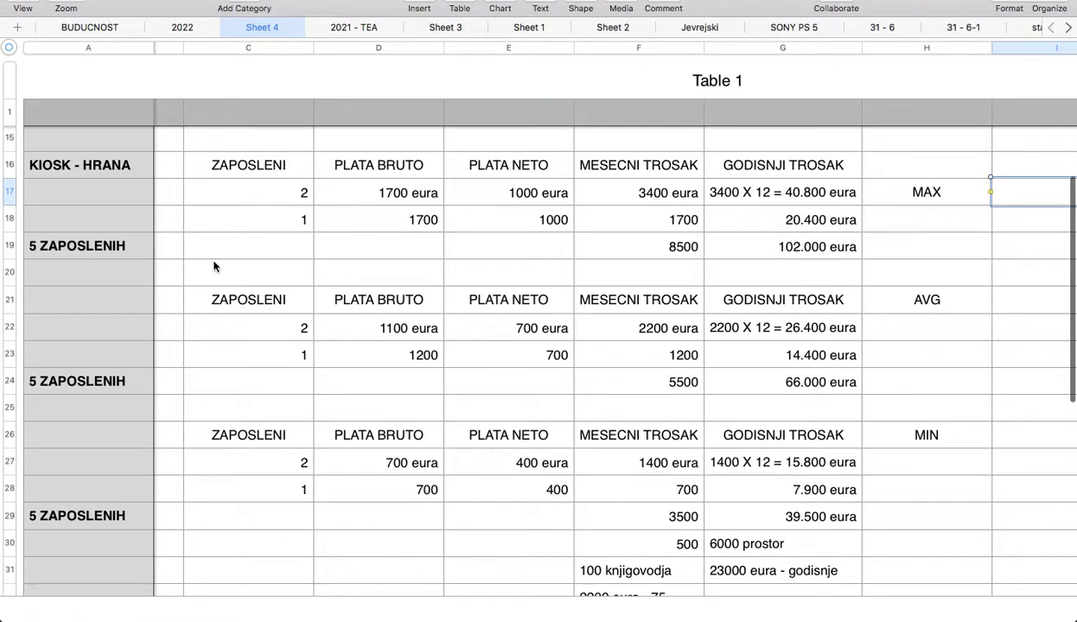
{"action": "scroll", "coordinate": [928, 471], "scroll_direction": "down", "scroll_amount": 2}
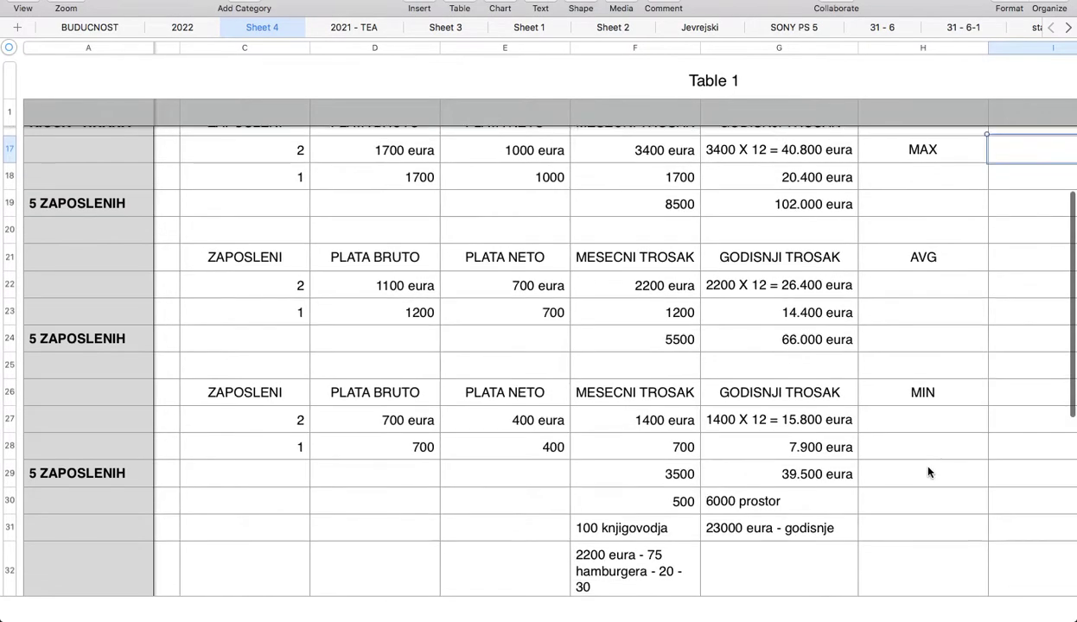
{"action": "scroll", "coordinate": [928, 471], "scroll_direction": "up", "scroll_amount": 1}
{"action": "scroll", "coordinate": [928, 471], "scroll_direction": "down", "scroll_amount": 1}
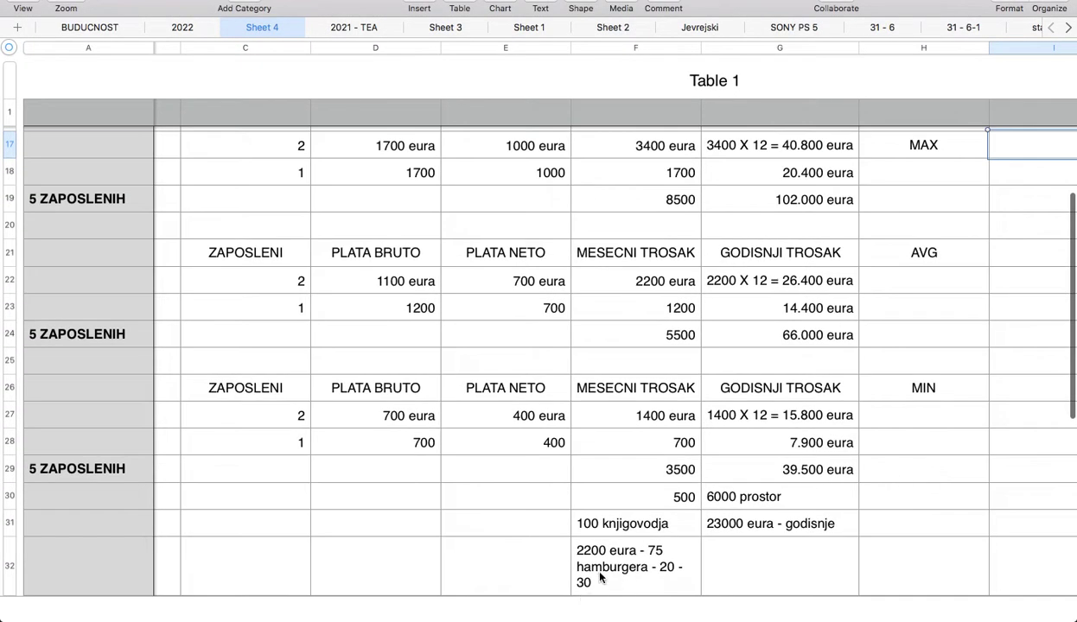
{"action": "left_click", "coordinate": [659, 450]}
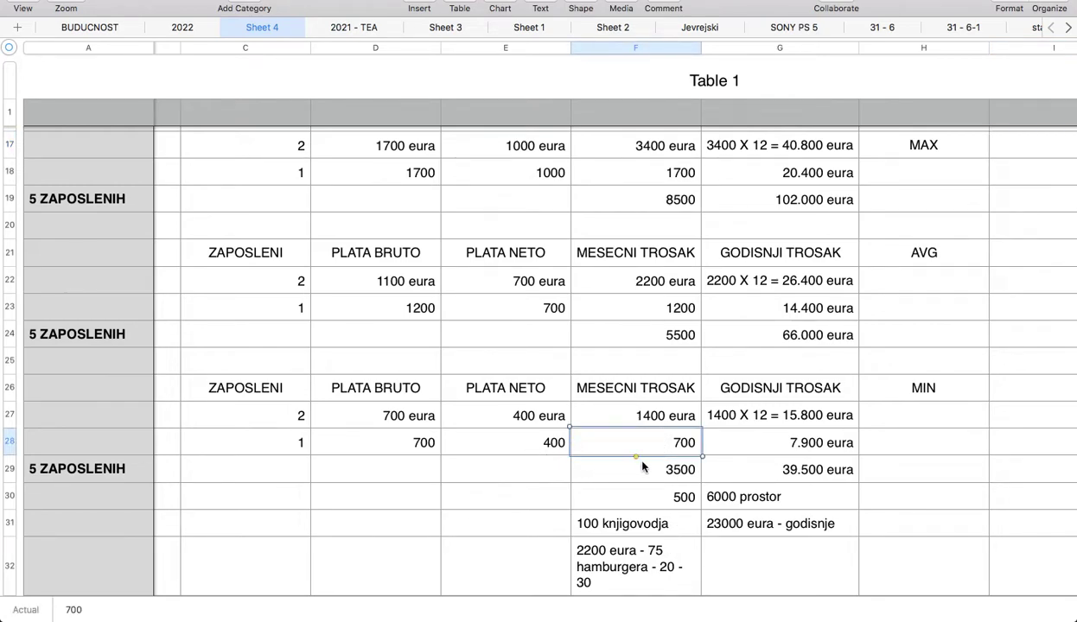
{"action": "left_click", "coordinate": [643, 470]}
{"action": "left_click", "coordinate": [655, 506]}
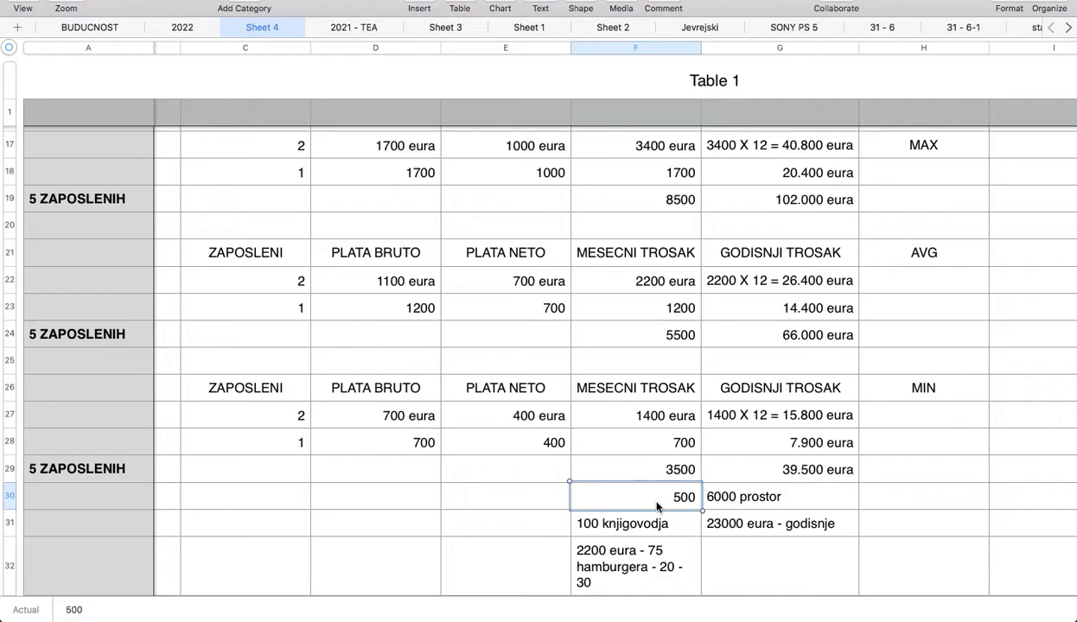
{"action": "left_click", "coordinate": [662, 529]}
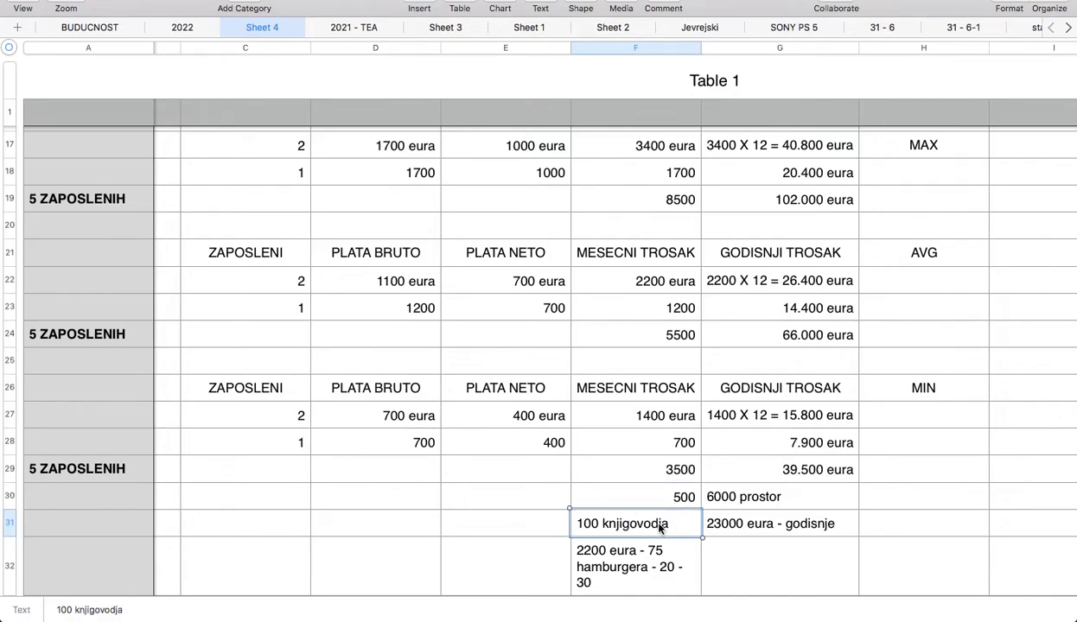
{"action": "scroll", "coordinate": [680, 521], "scroll_direction": "down", "scroll_amount": 3}
- Enter "32 stalno zaposlena" in cell H33, one row below the hamburger sales note
{"action": "left_click", "coordinate": [666, 529]}
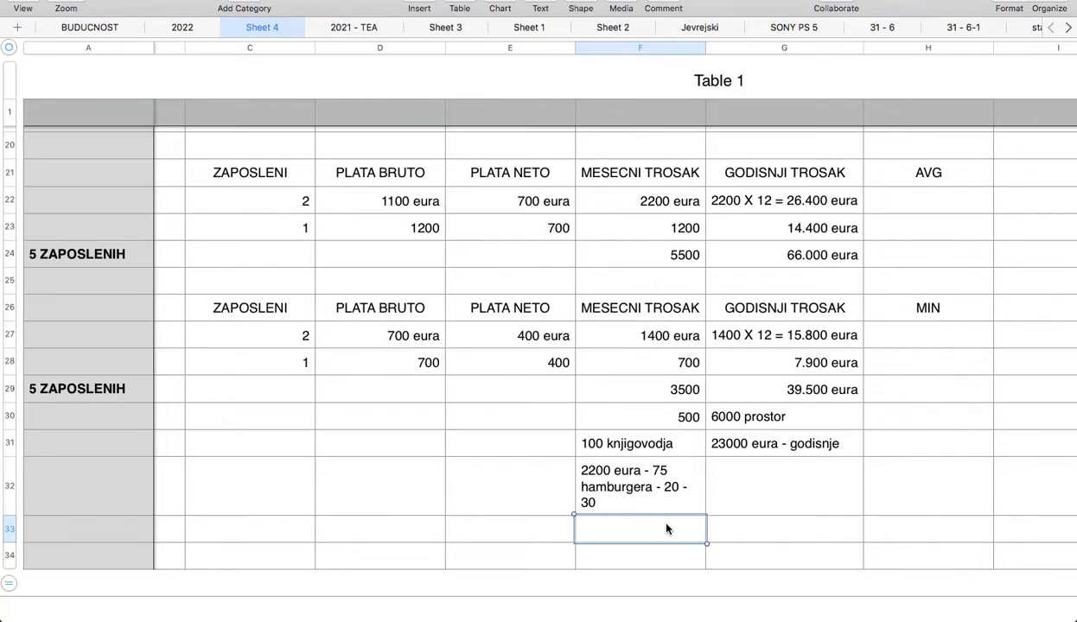
{"action": "scroll", "coordinate": [970, 418], "scroll_direction": "up", "scroll_amount": 3}
{"action": "scroll", "coordinate": [970, 418], "scroll_direction": "down", "scroll_amount": 2}
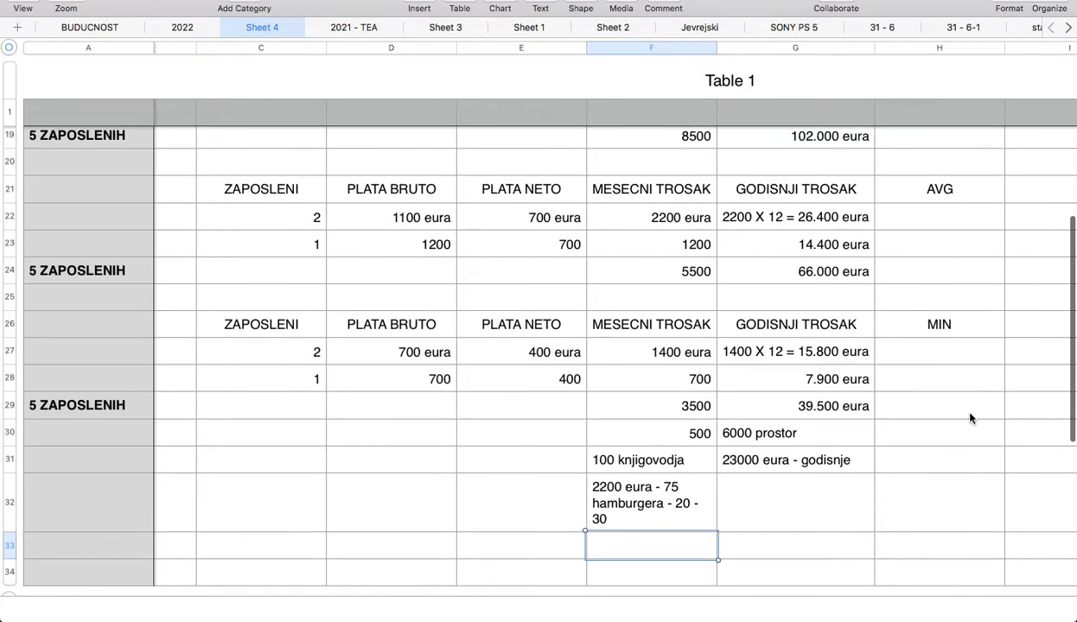
{"action": "left_click", "coordinate": [905, 544]}
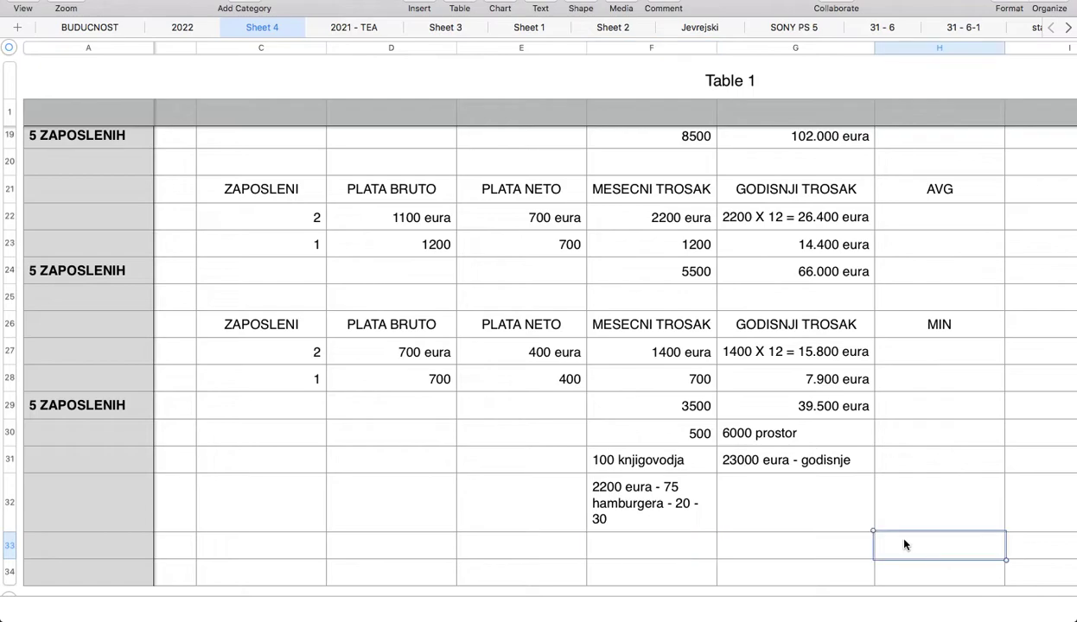
{"action": "type", "text": "32 stalno zaposlena"}
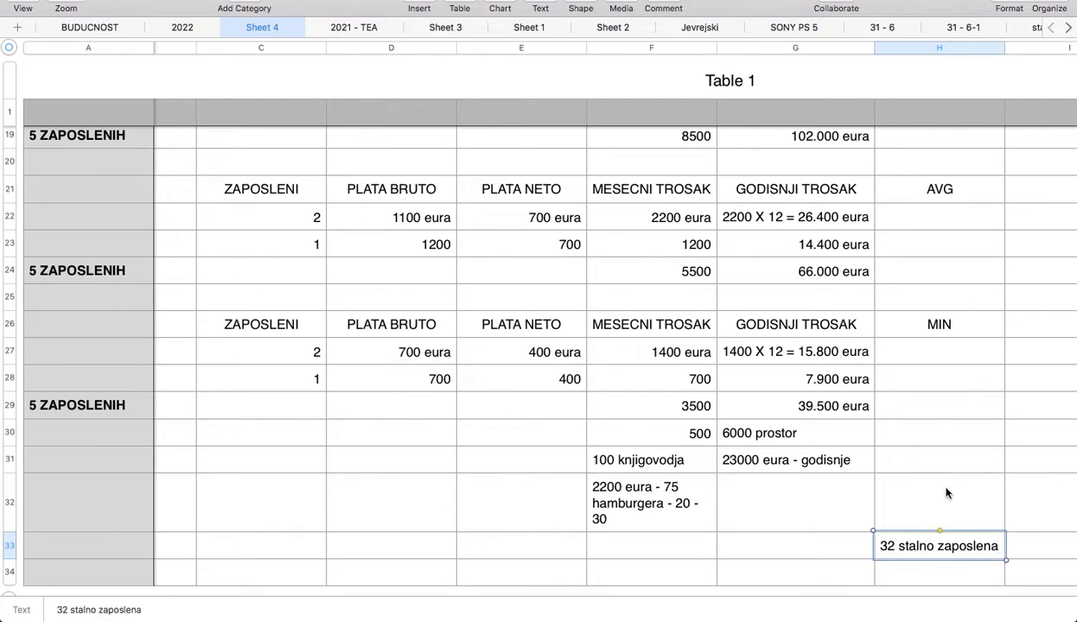
{"action": "left_click", "coordinate": [943, 511]}
{"action": "left_click", "coordinate": [1014, 501]}
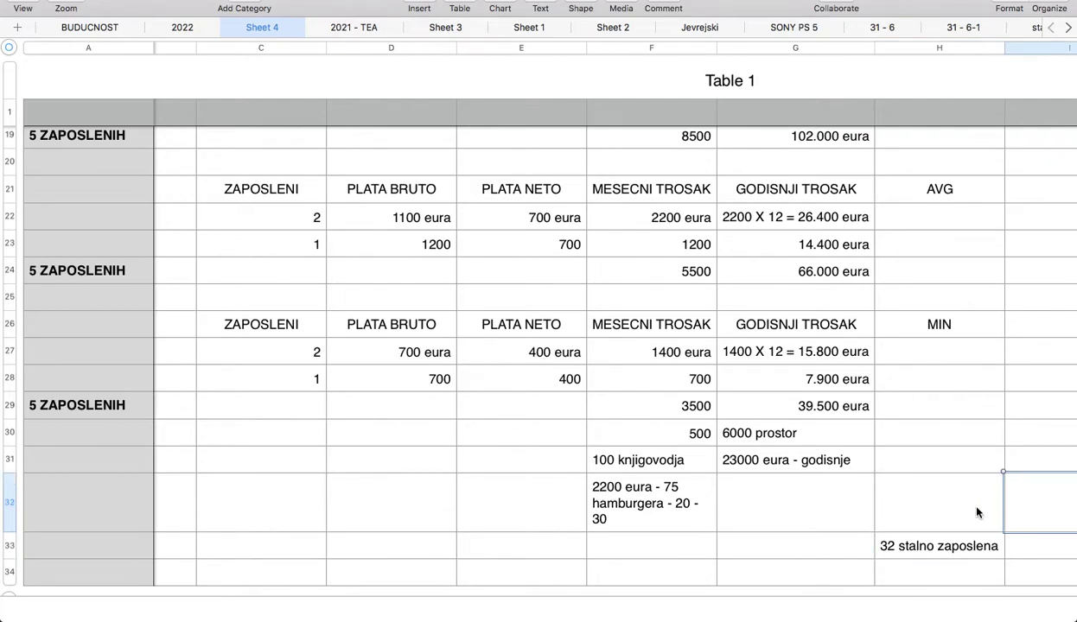
{"action": "left_click", "coordinate": [941, 508]}
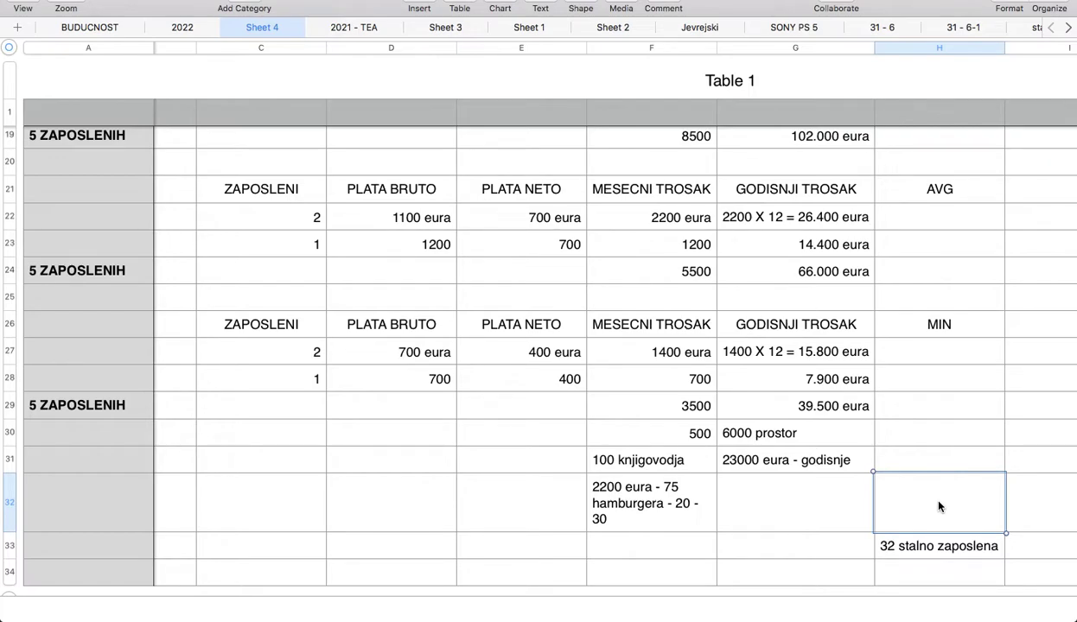
- Enter "20.000 eura meseco" in the monthly cost column directly below the hamburger sales note
{"action": "left_click", "coordinate": [633, 553]}
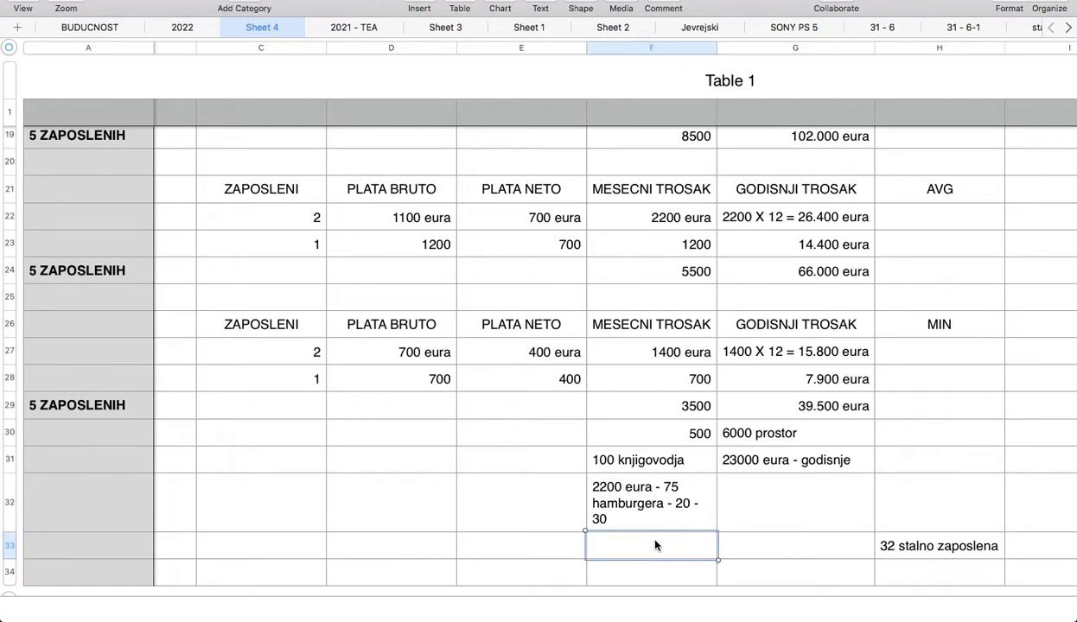
{"action": "type", "text": "20.000 eura "}
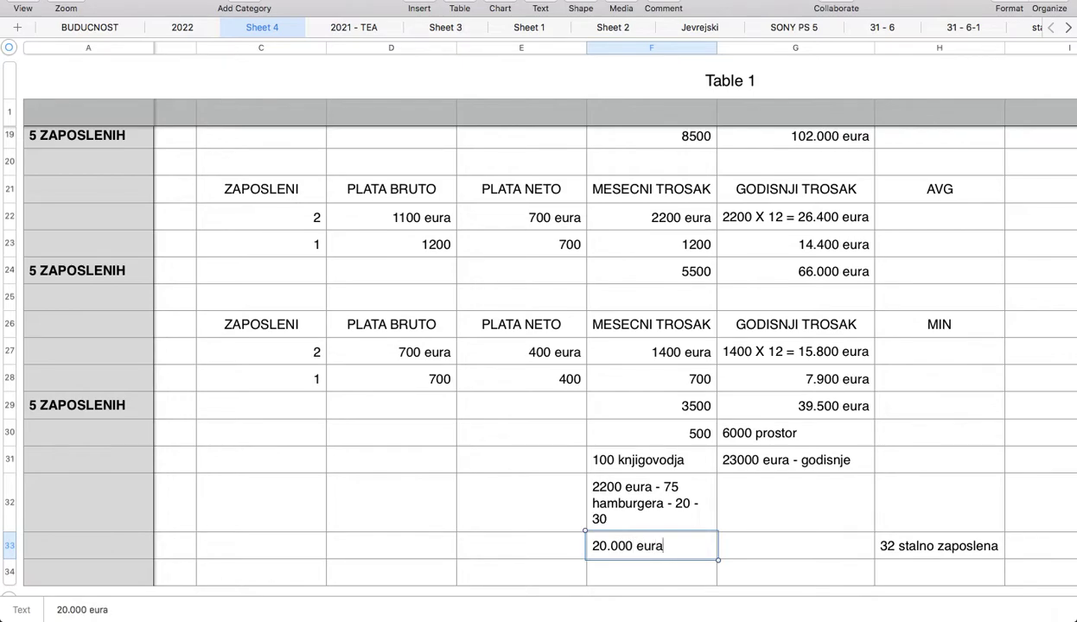
{"action": "type", "text": "meseco"}
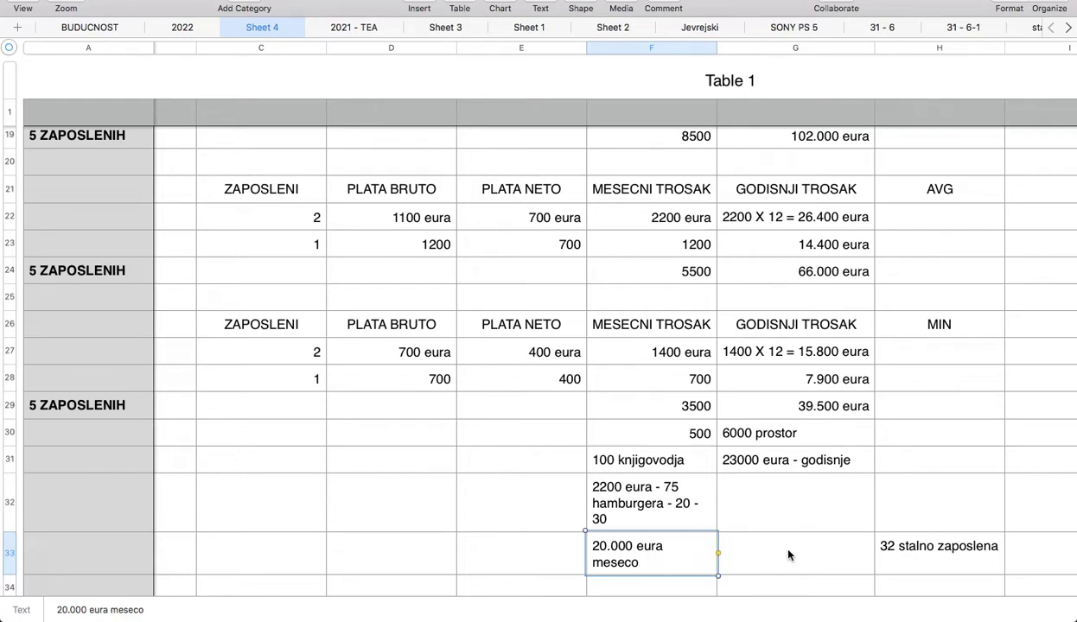
{"action": "left_click", "coordinate": [767, 534]}
{"action": "key", "text": "Tab"}
{"action": "left_click", "coordinate": [678, 553]}
{"action": "left_click", "coordinate": [915, 542]}
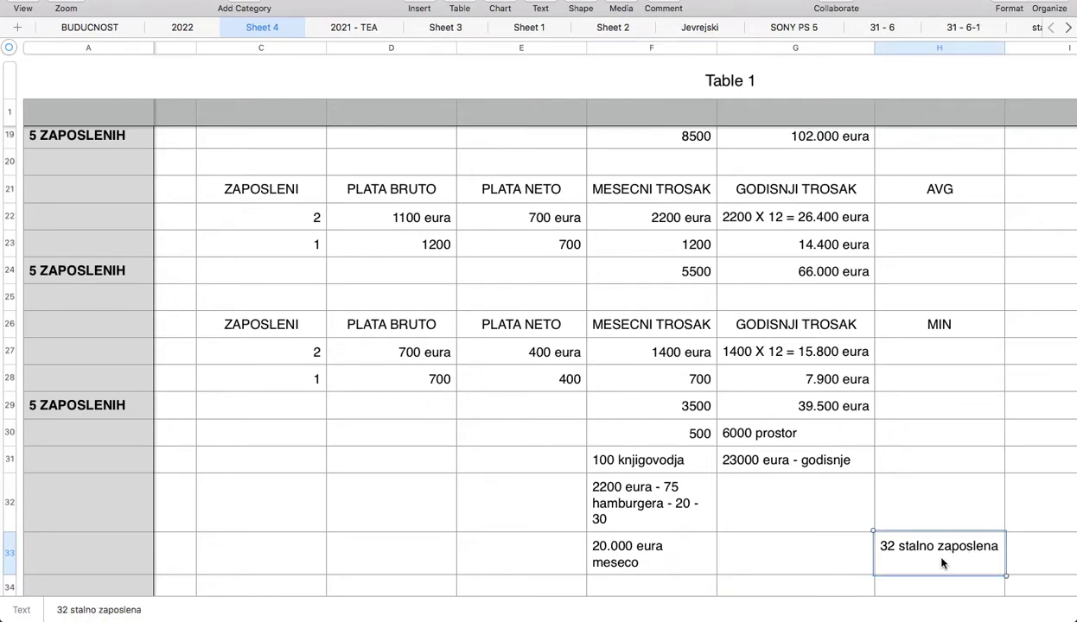
{"action": "left_click", "coordinate": [649, 550]}
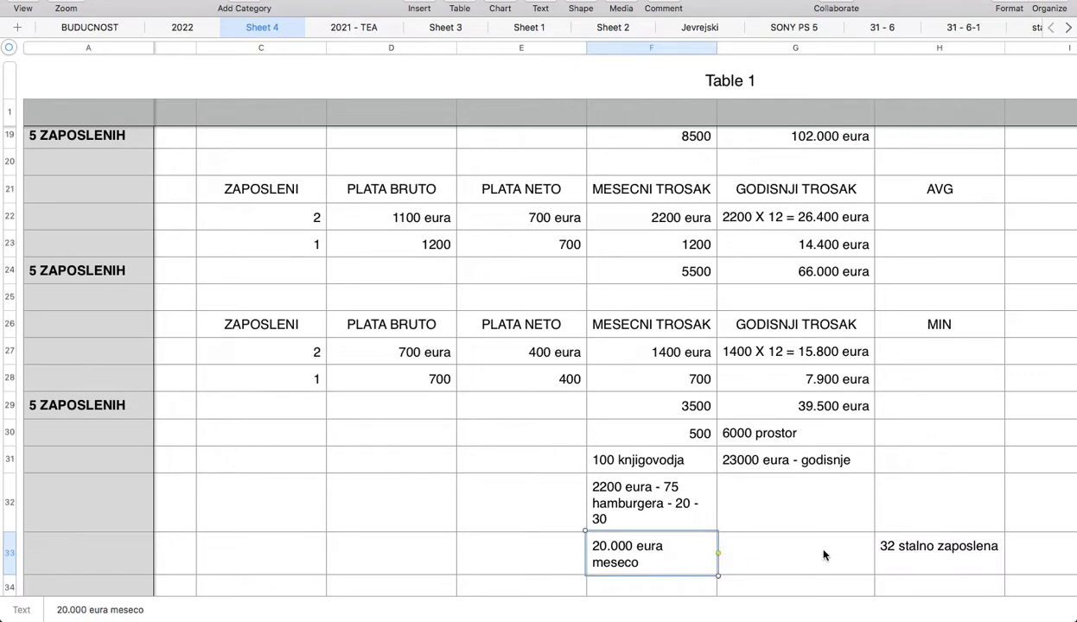
- Compare the monthly euro amount in row 33 with the permanent employee entry in the same row
{"action": "left_click", "coordinate": [941, 560]}
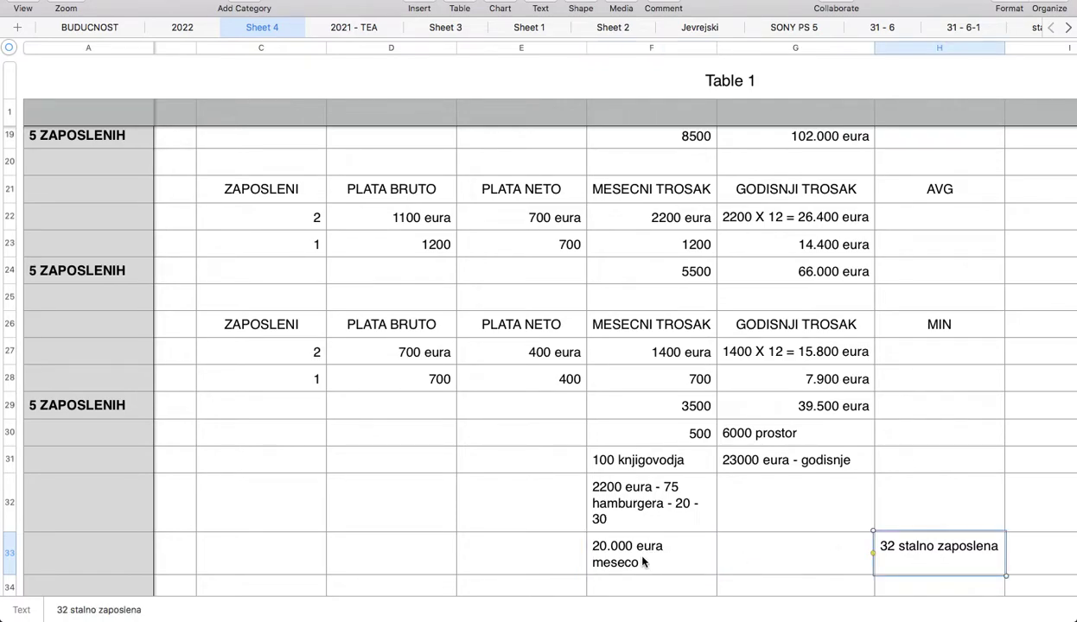
{"action": "left_click", "coordinate": [635, 552]}
{"action": "left_click", "coordinate": [940, 558]}
{"action": "left_click", "coordinate": [653, 557]}
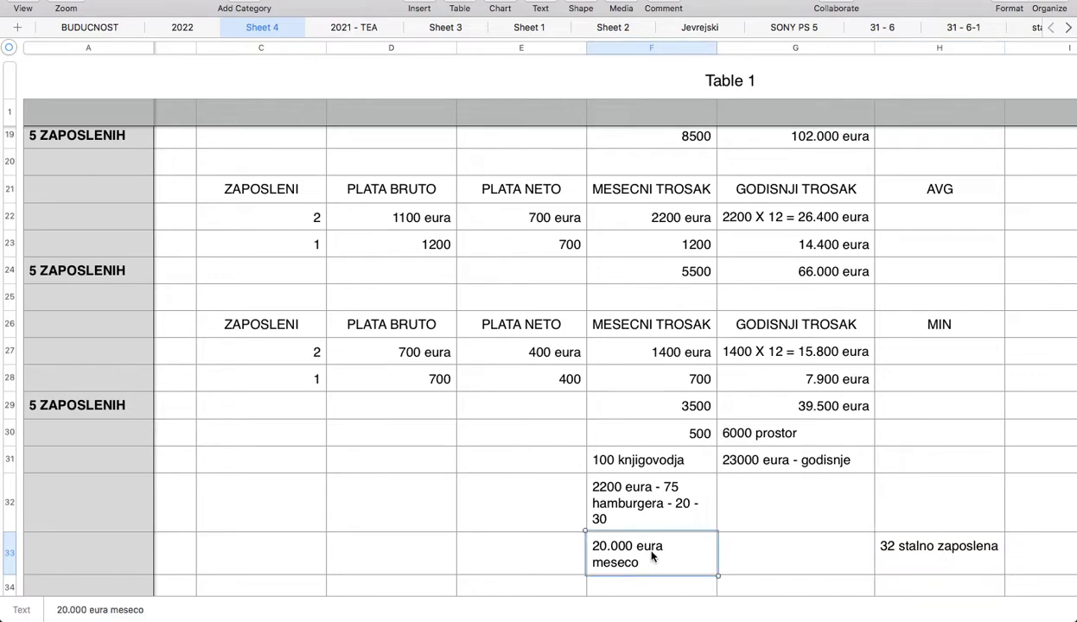
{"action": "left_click", "coordinate": [945, 557]}
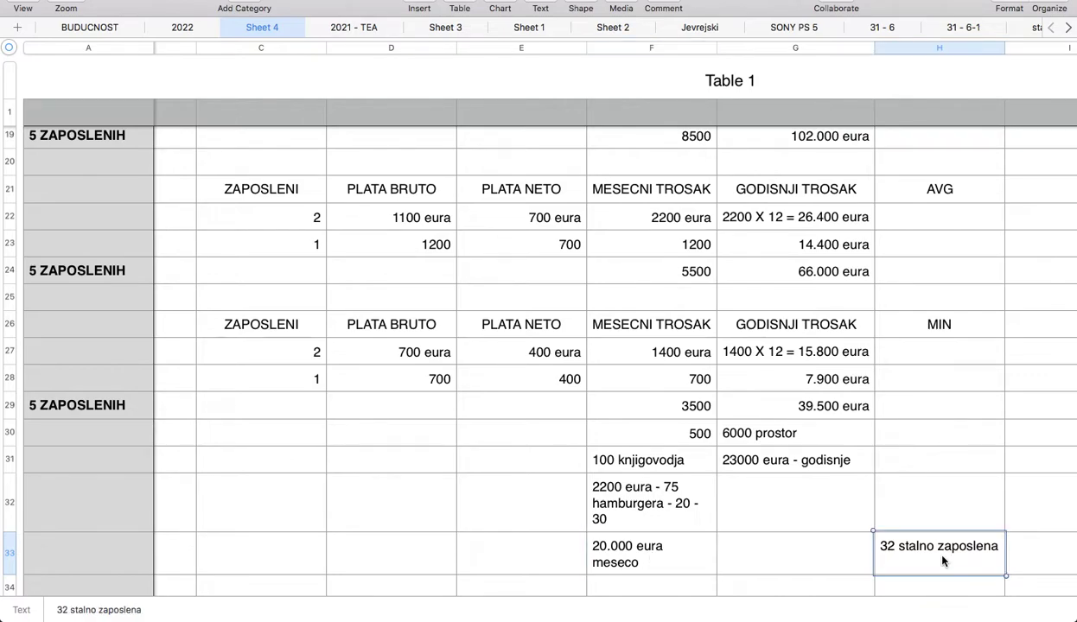
{"action": "left_click", "coordinate": [652, 560]}
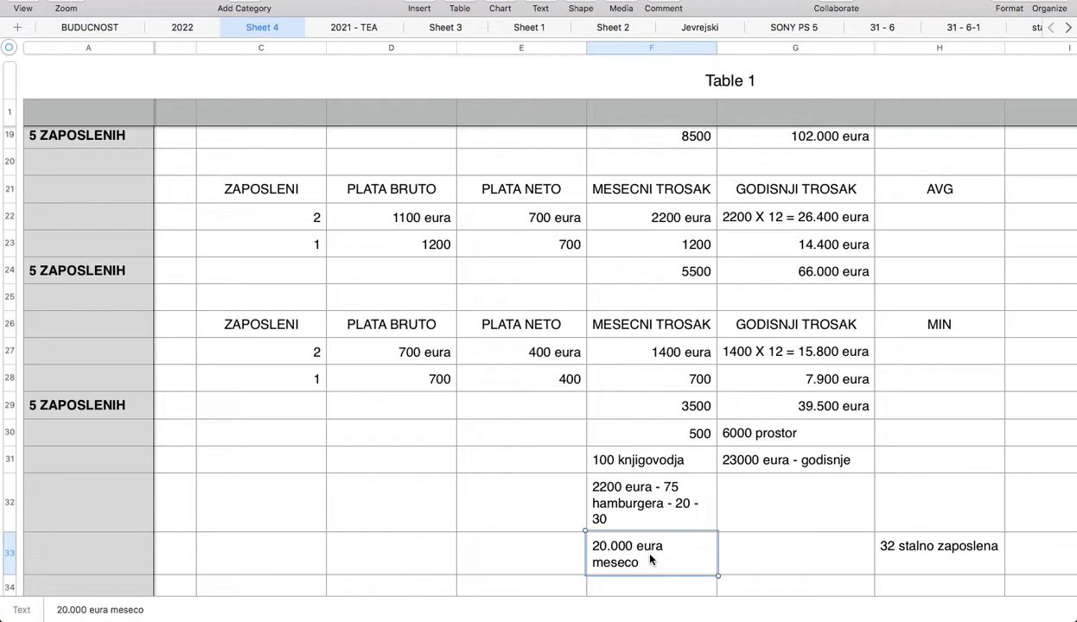
{"action": "left_click", "coordinate": [938, 504]}
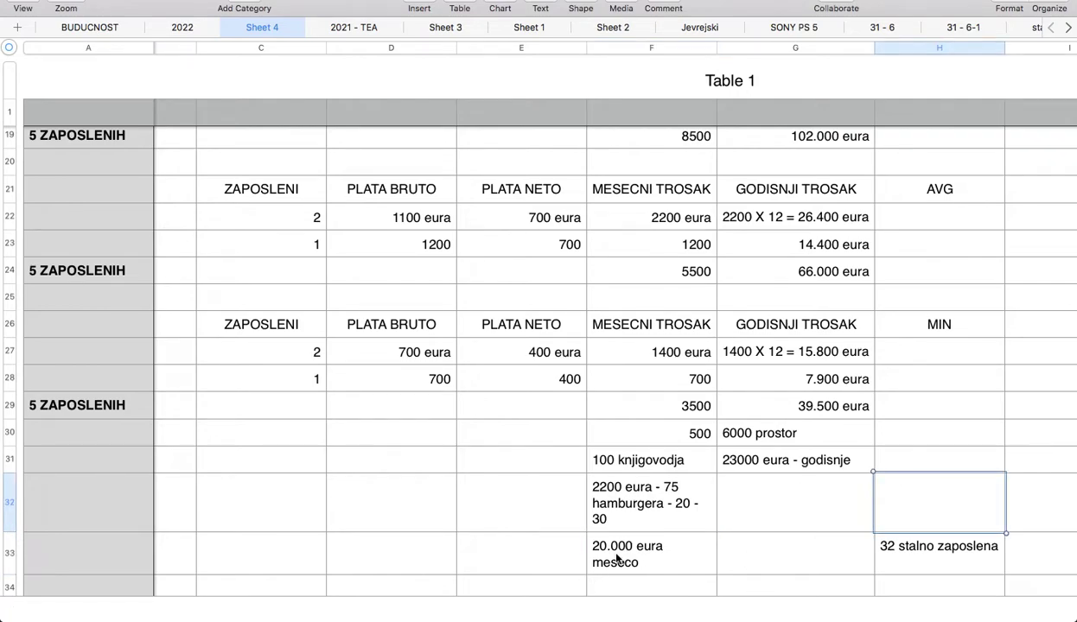
{"action": "left_click", "coordinate": [648, 559]}
{"action": "left_click", "coordinate": [943, 561]}
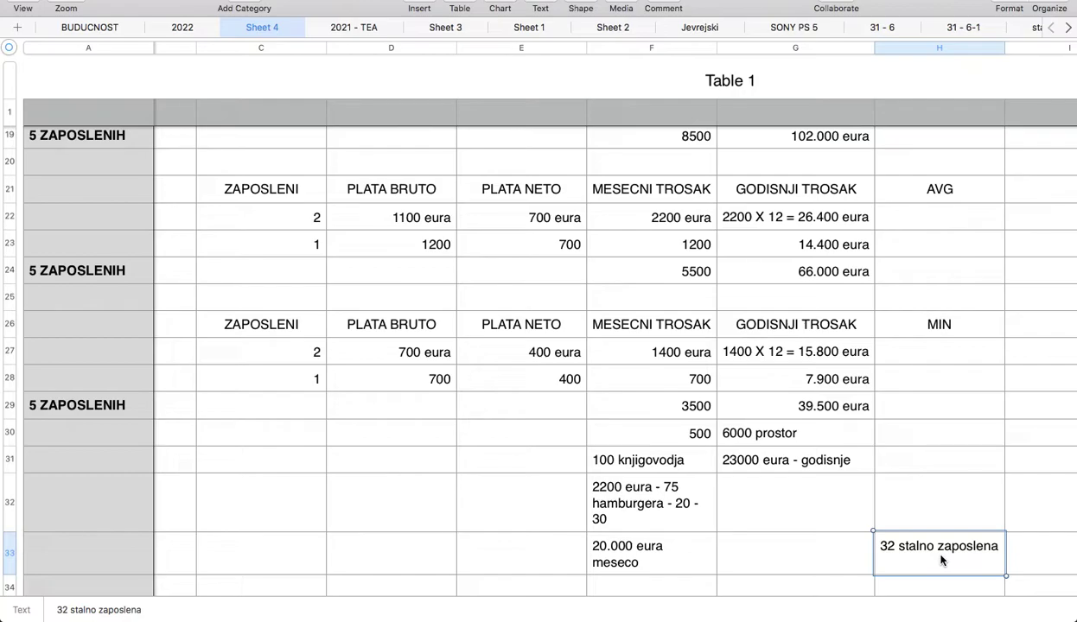
{"action": "scroll", "coordinate": [951, 478], "scroll_direction": "down", "scroll_amount": 2}
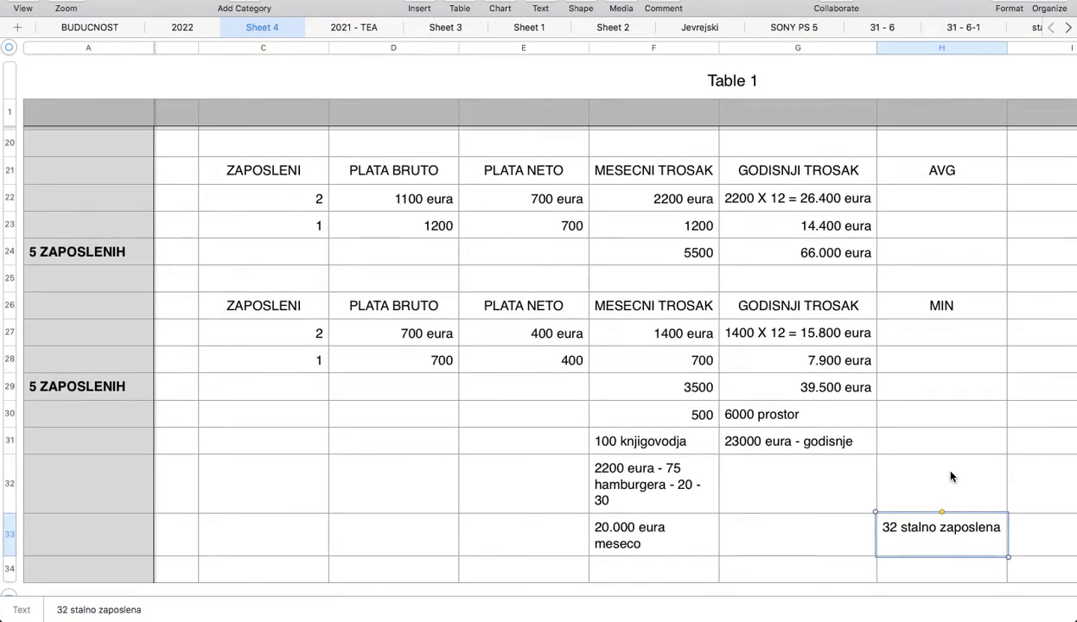
{"action": "left_click", "coordinate": [942, 485]}
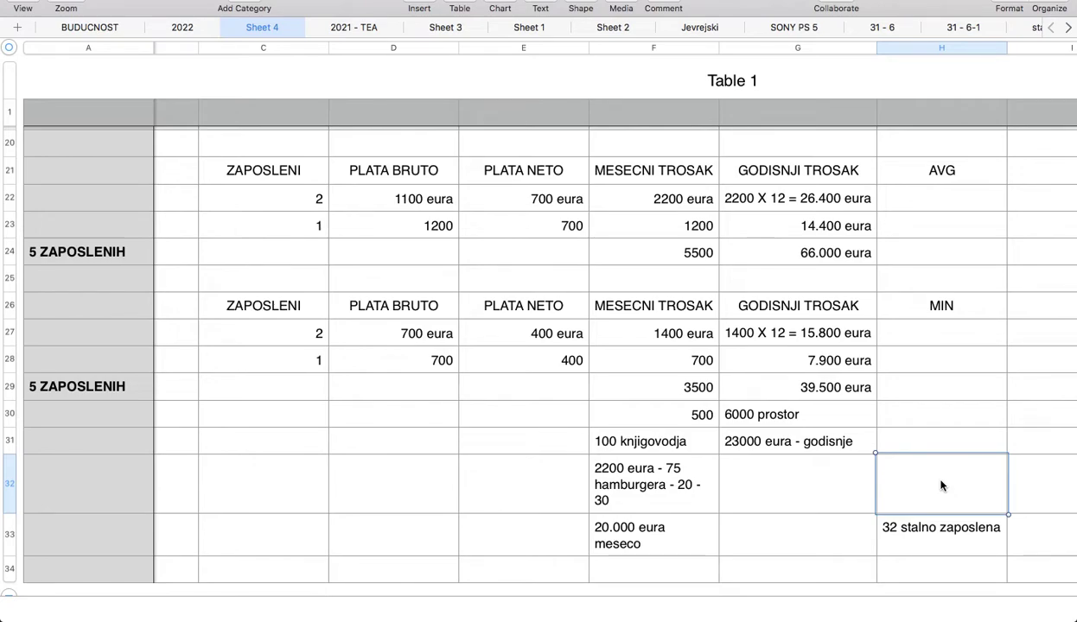
{"action": "left_click", "coordinate": [942, 442]}
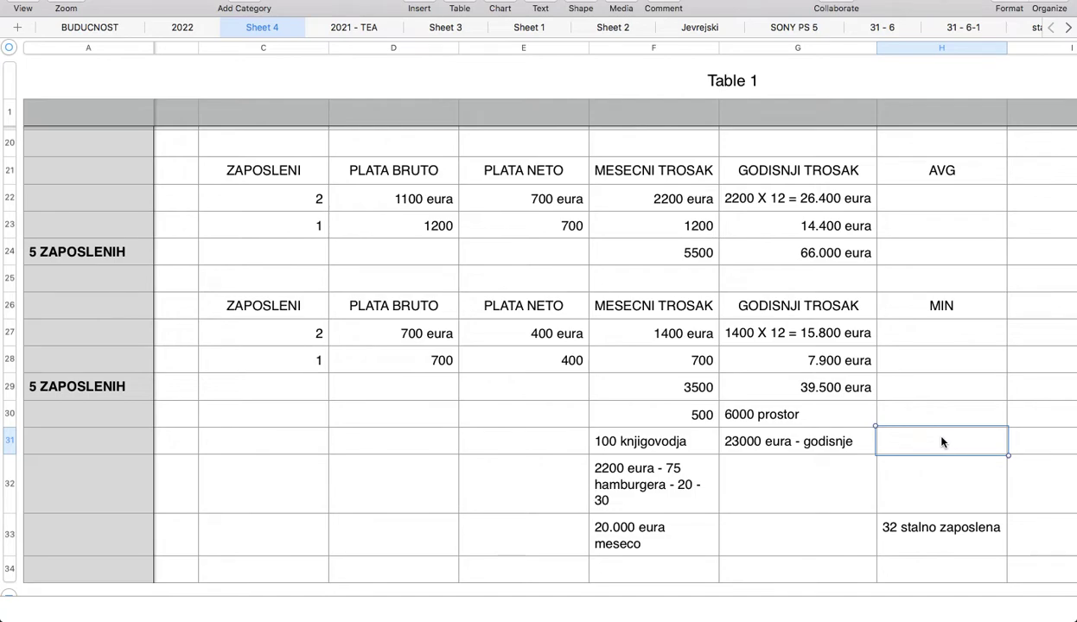
{"action": "left_click", "coordinate": [942, 389]}
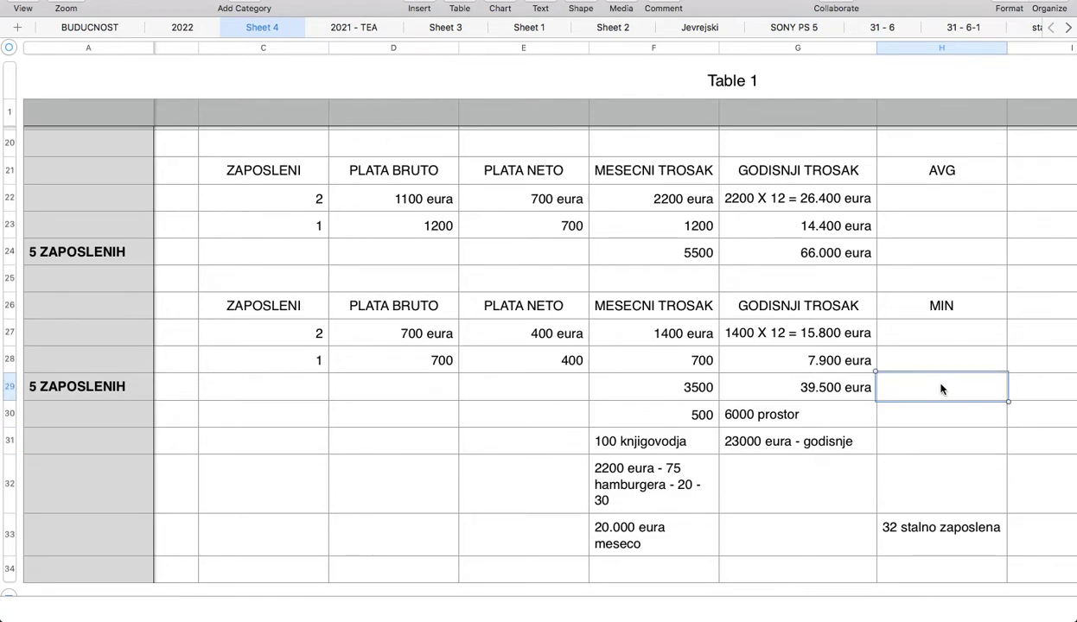
{"action": "left_click", "coordinate": [946, 414]}
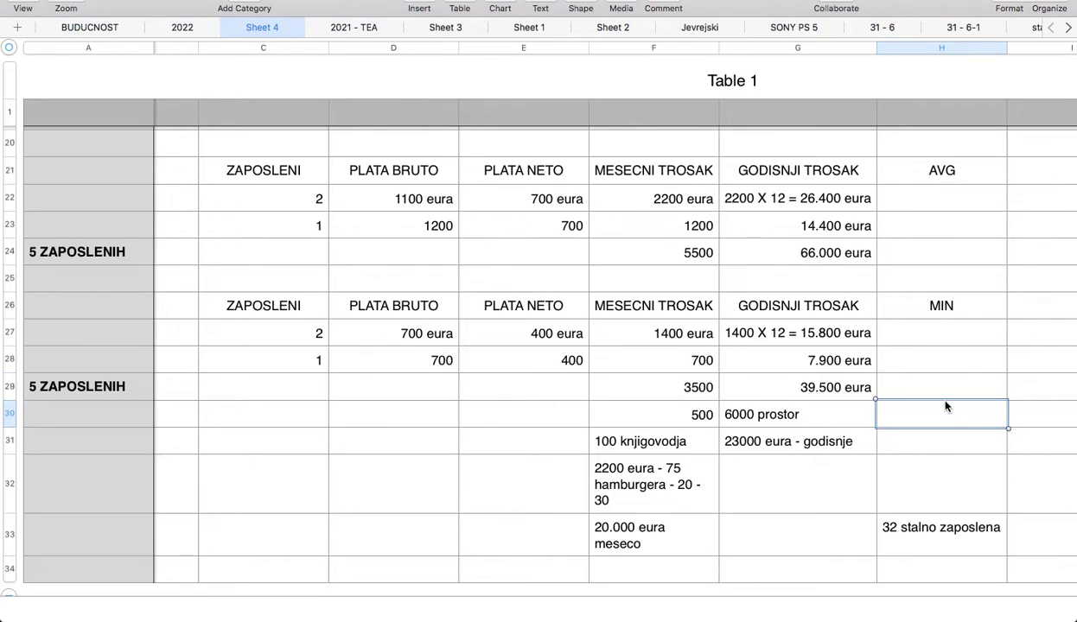
{"action": "left_click", "coordinate": [944, 388]}
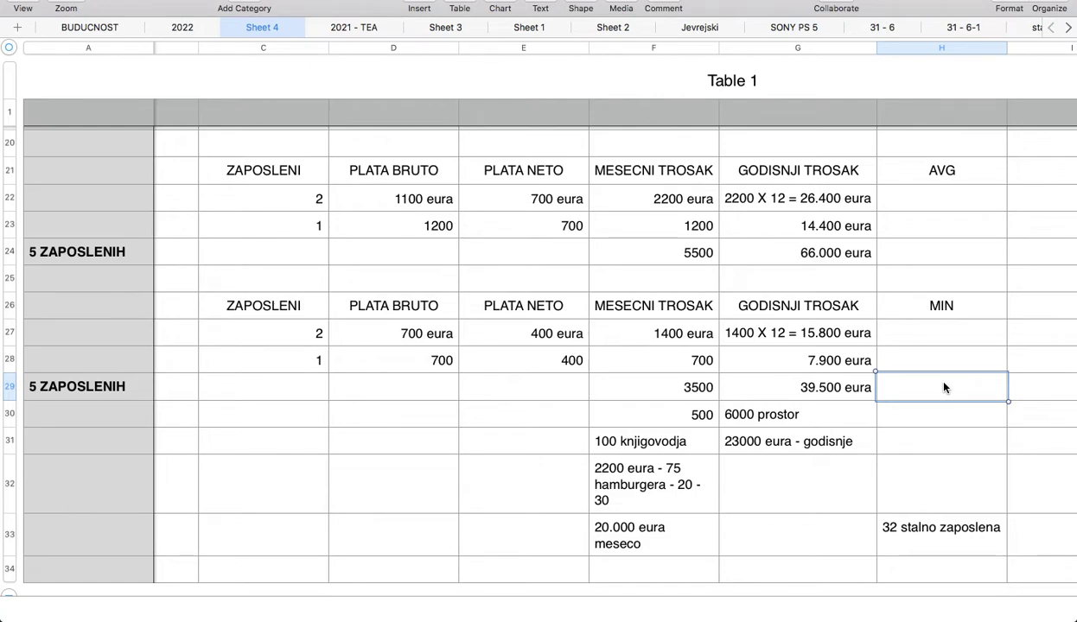
{"action": "left_click", "coordinate": [945, 417]}
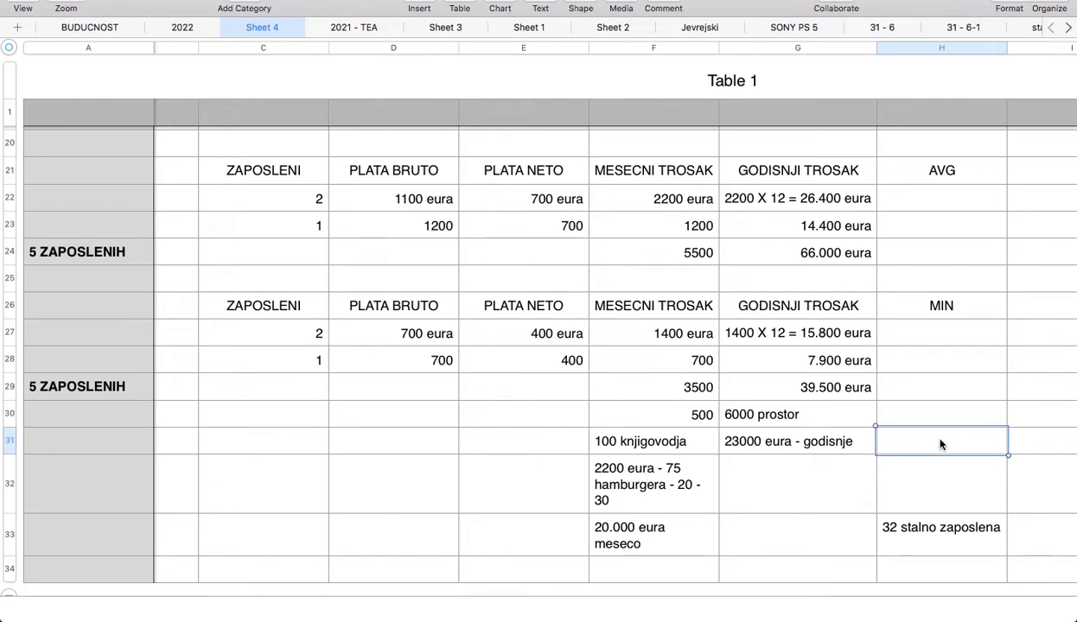
{"action": "left_click", "coordinate": [942, 389]}
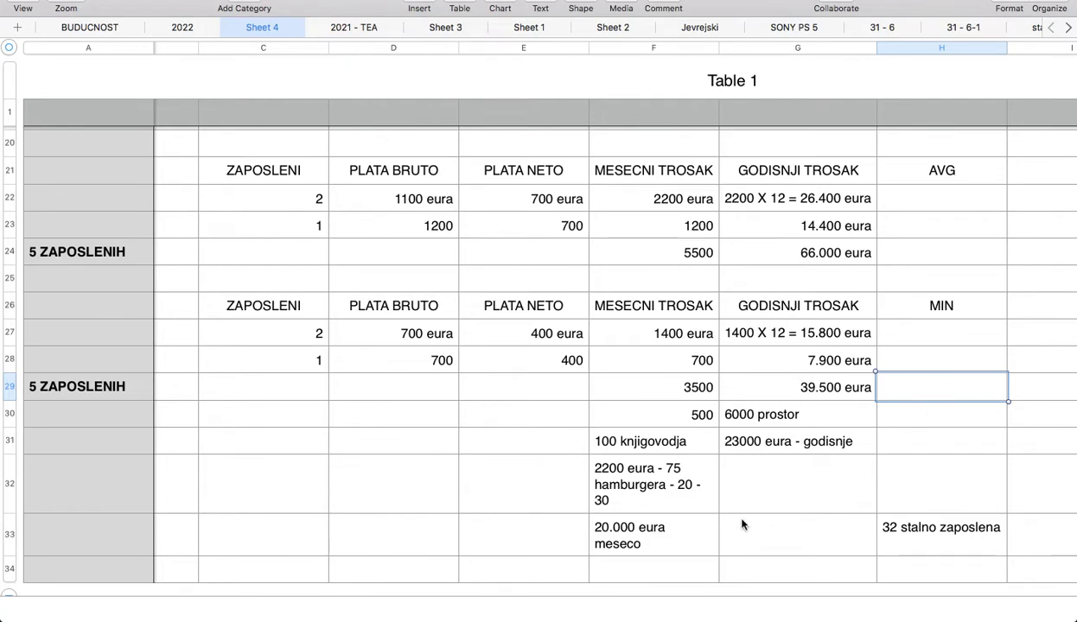
- Review the monthly amount in row 33 against the bookkeeper and premises costs above it
{"action": "left_click", "coordinate": [651, 539]}
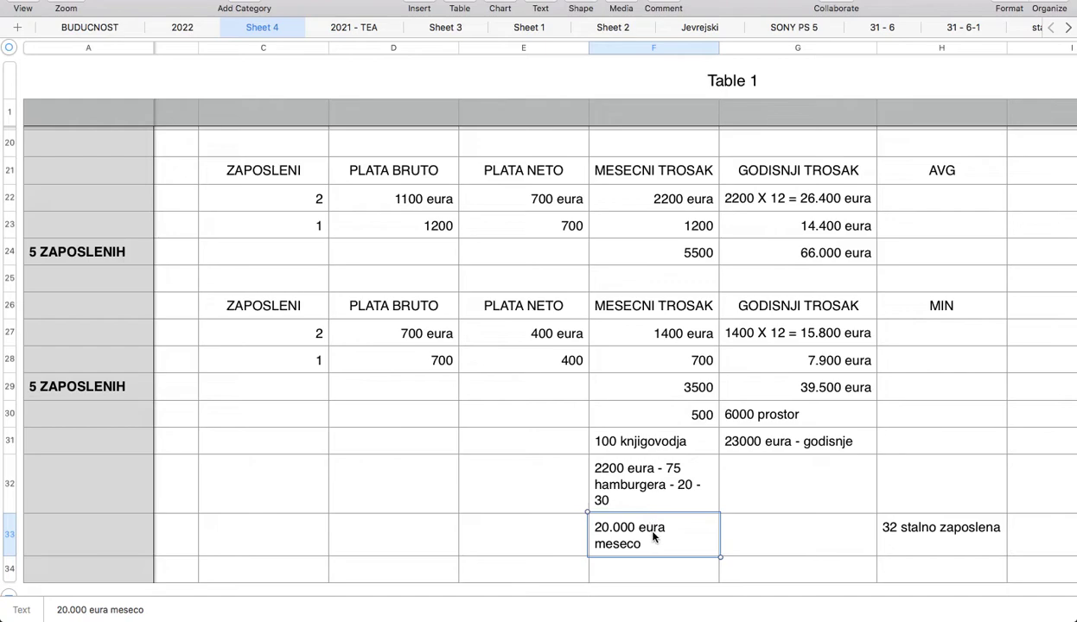
{"action": "left_click", "coordinate": [659, 446]}
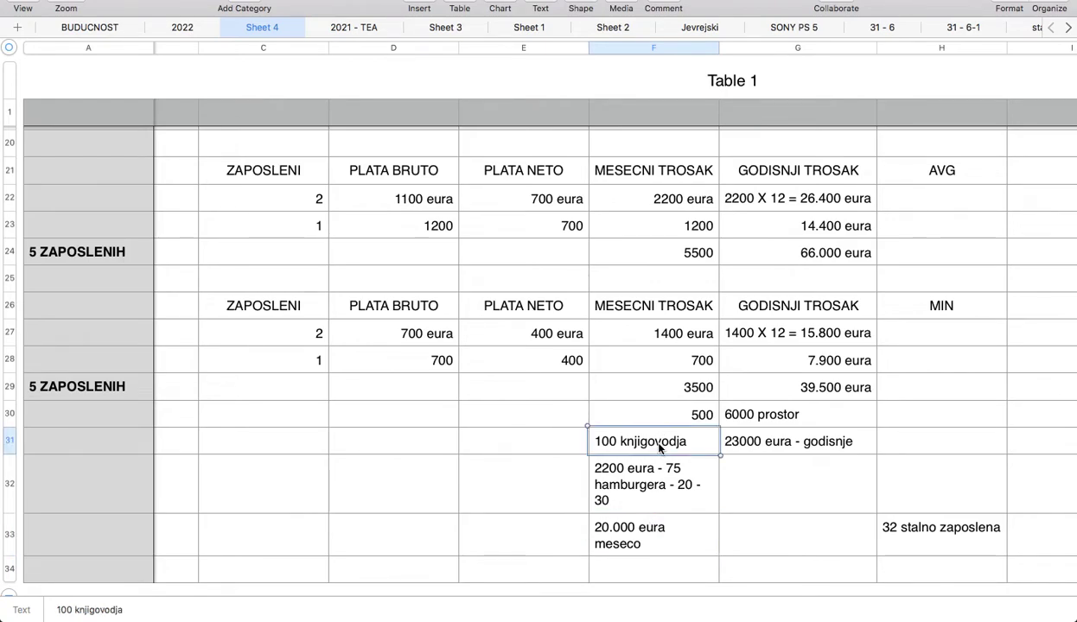
{"action": "left_click", "coordinate": [644, 406]}
{"action": "left_click", "coordinate": [648, 536]}
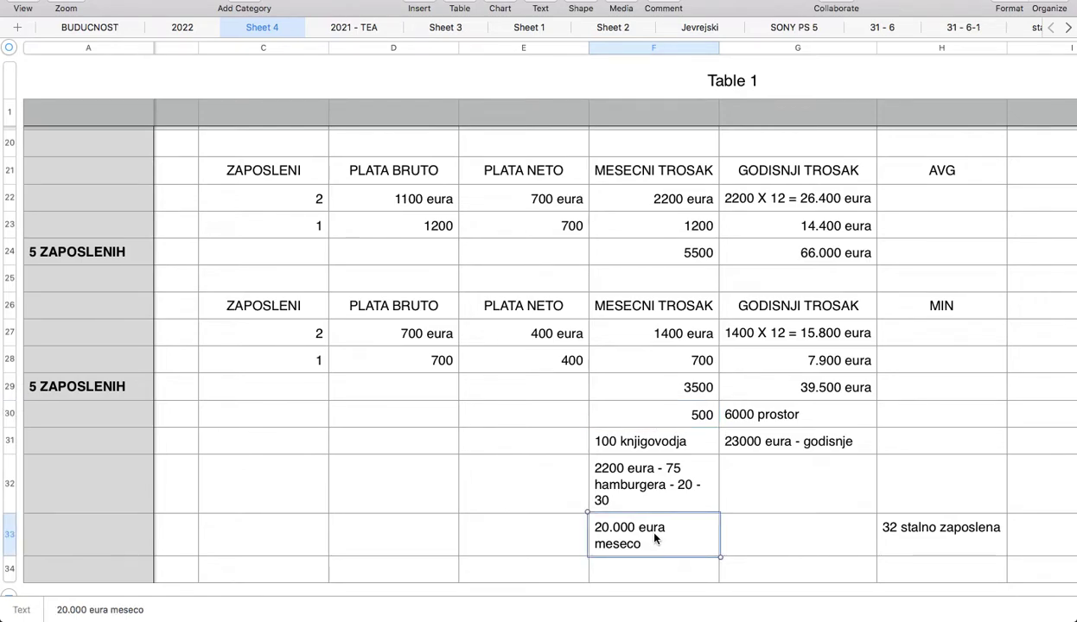
{"action": "left_click", "coordinate": [944, 485]}
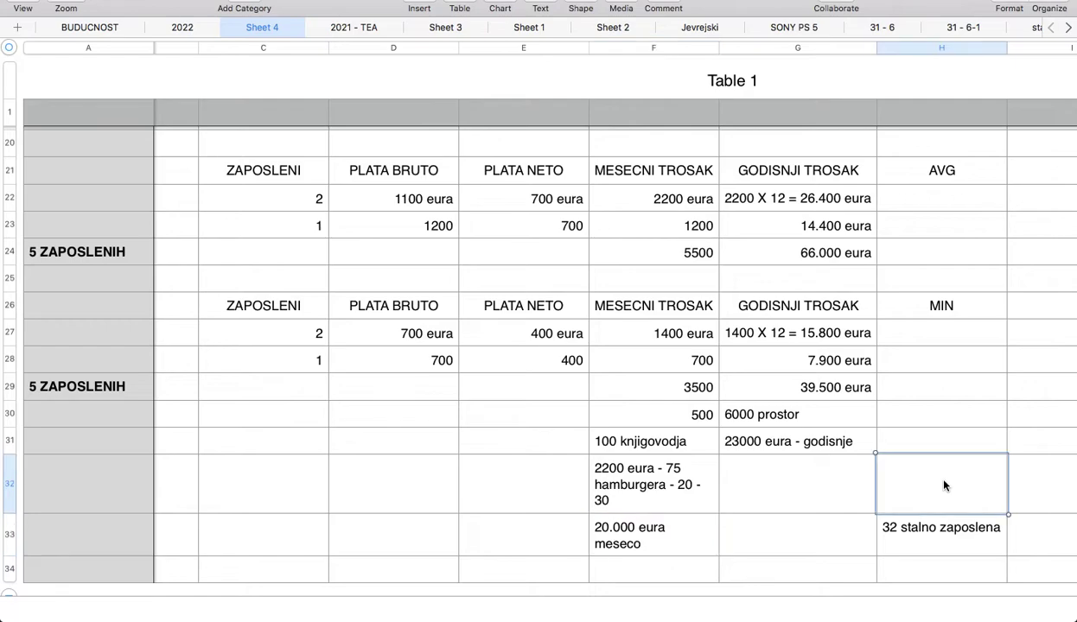
{"action": "left_click", "coordinate": [943, 390]}
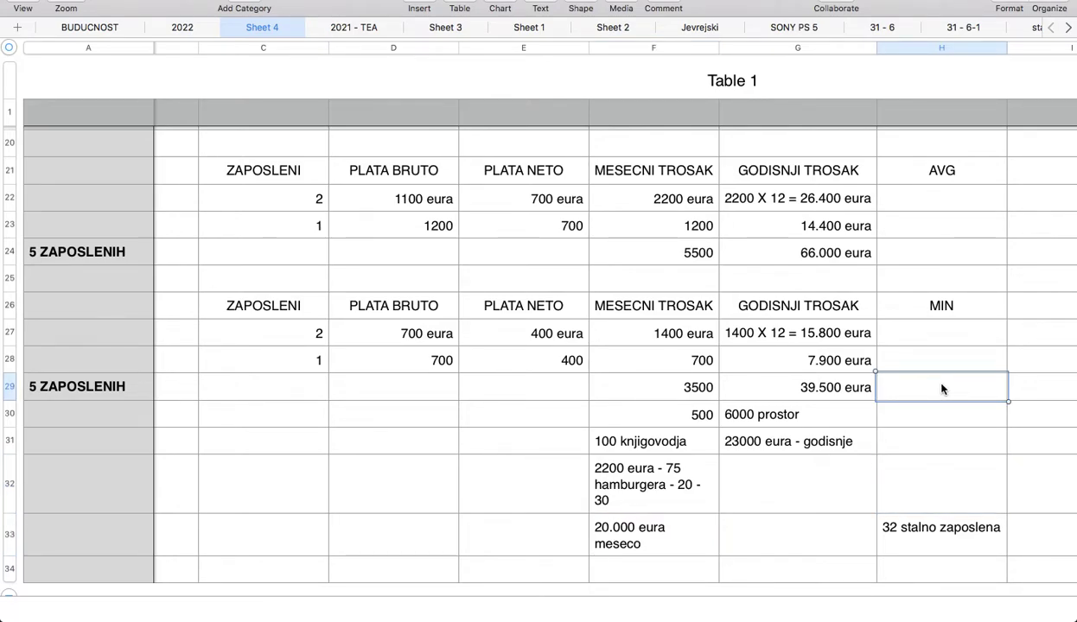
{"action": "left_click", "coordinate": [944, 486]}
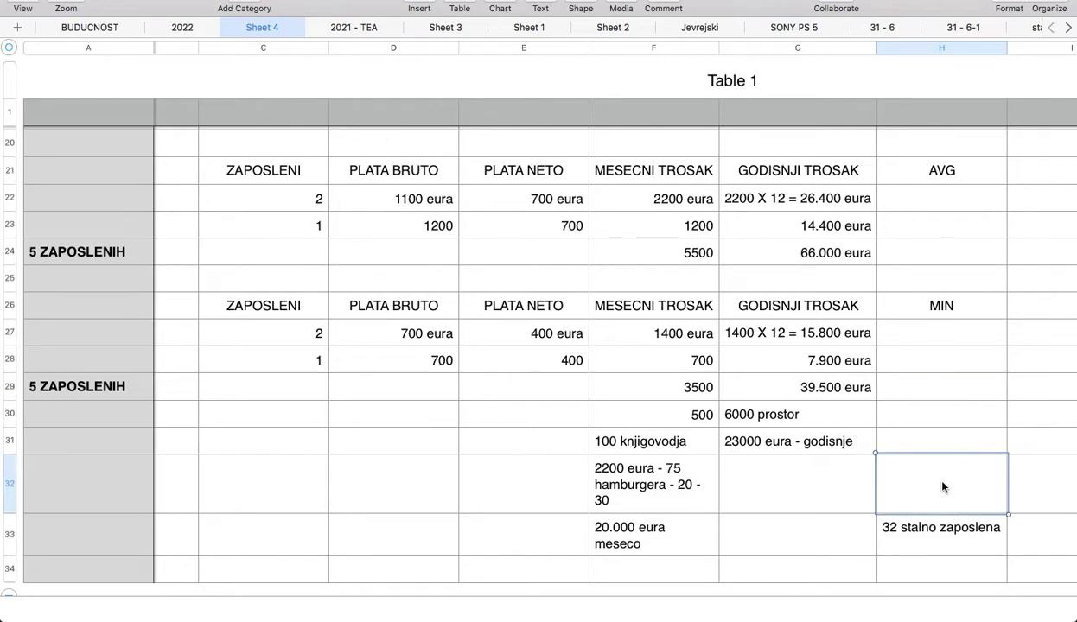
- Switch to Chrome and view the journalist's Facebook page at the post promoting the book
{"action": "mouse_move", "coordinate": [450, 605]}
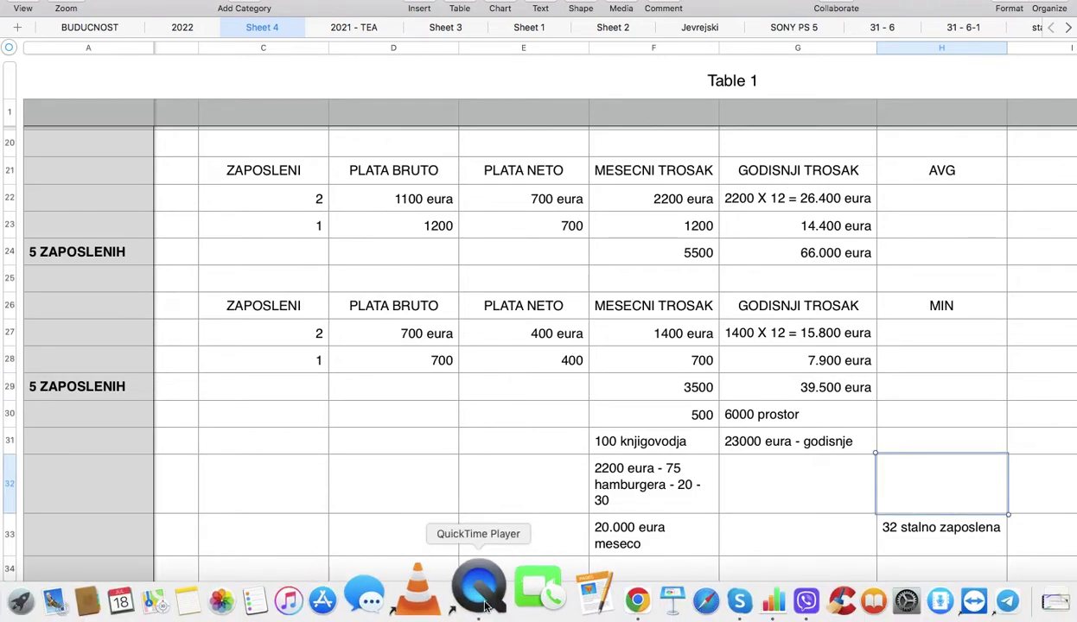
{"action": "left_click", "coordinate": [627, 595]}
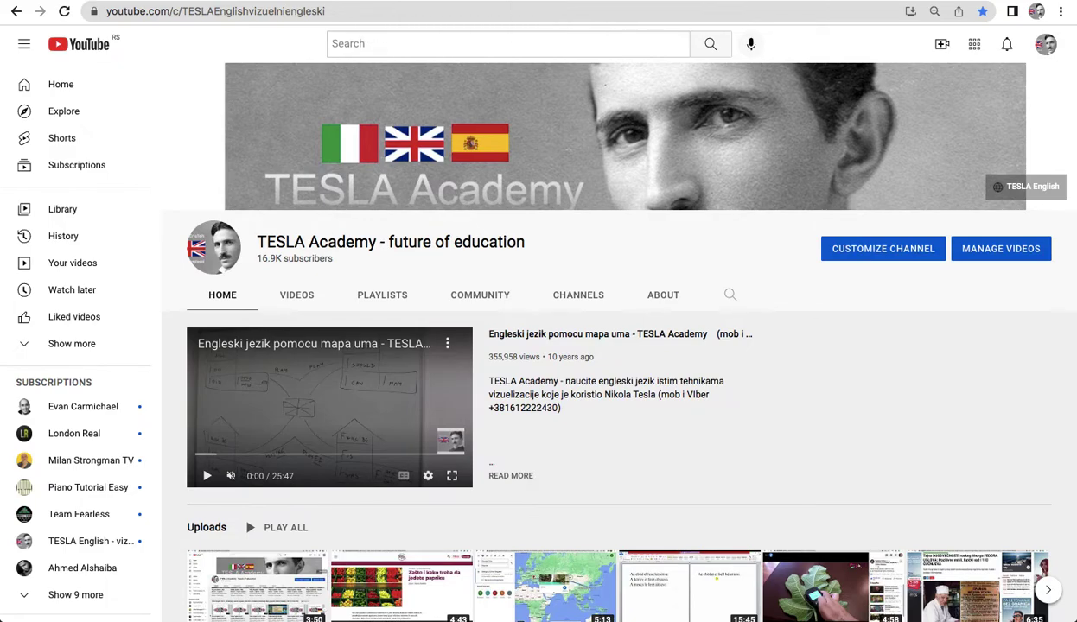
{"action": "left_click", "coordinate": [519, 3]}
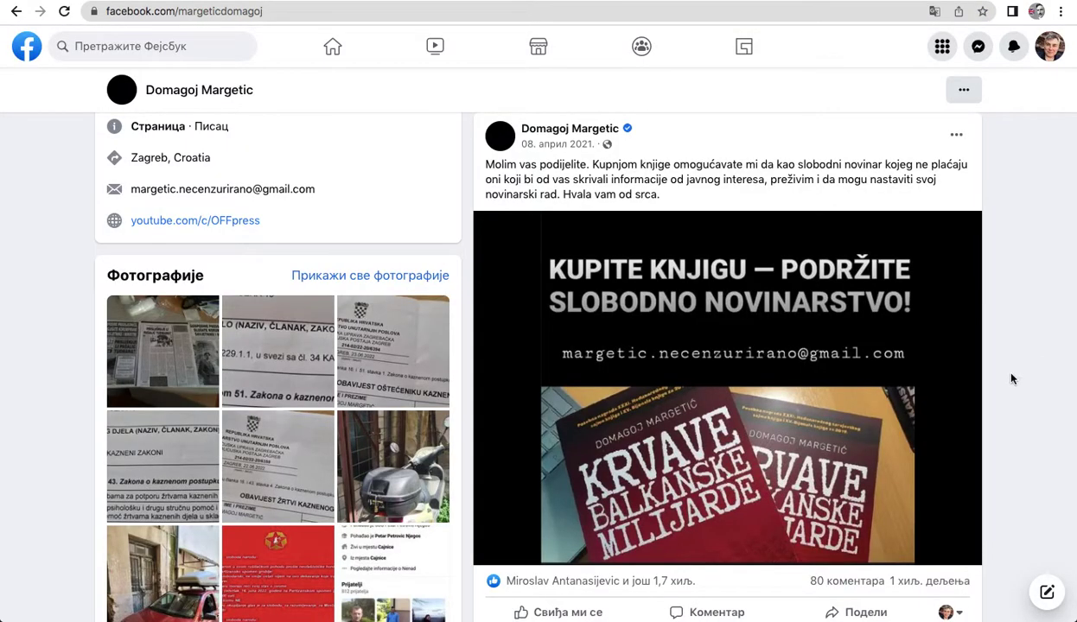
{"action": "scroll", "coordinate": [1011, 378], "scroll_direction": "down", "scroll_amount": 1}
{"action": "scroll", "coordinate": [1012, 378], "scroll_direction": "up", "scroll_amount": 1}
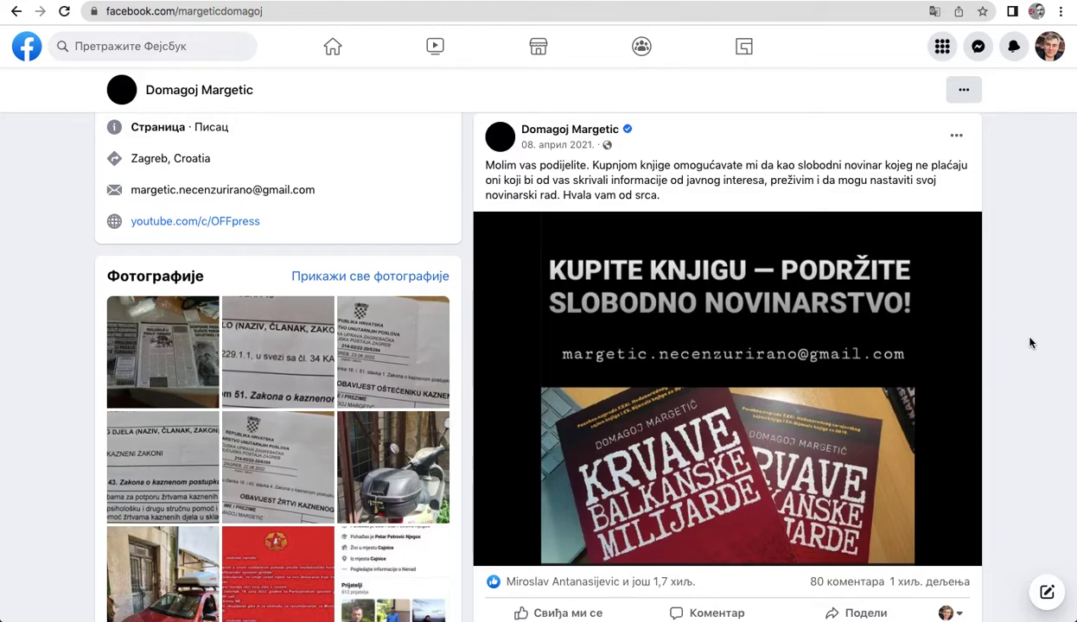
- Open the OFF YouTube channel's videos page and look through its older uploads
{"action": "key", "text": "alt+Left"}
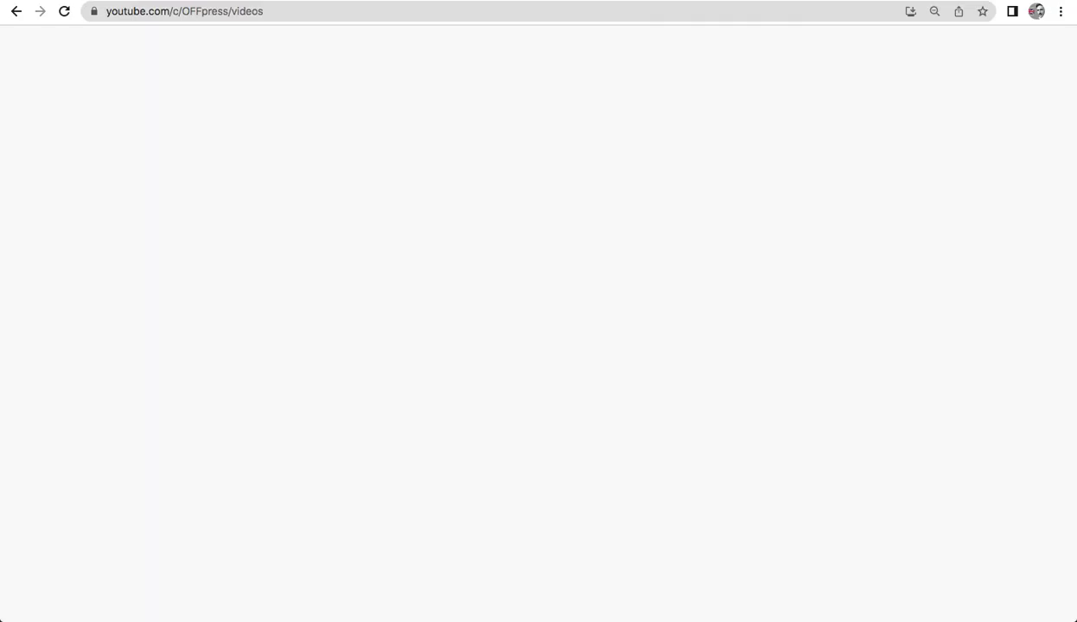
{"action": "scroll", "coordinate": [166, 459], "scroll_direction": "down", "scroll_amount": 4}
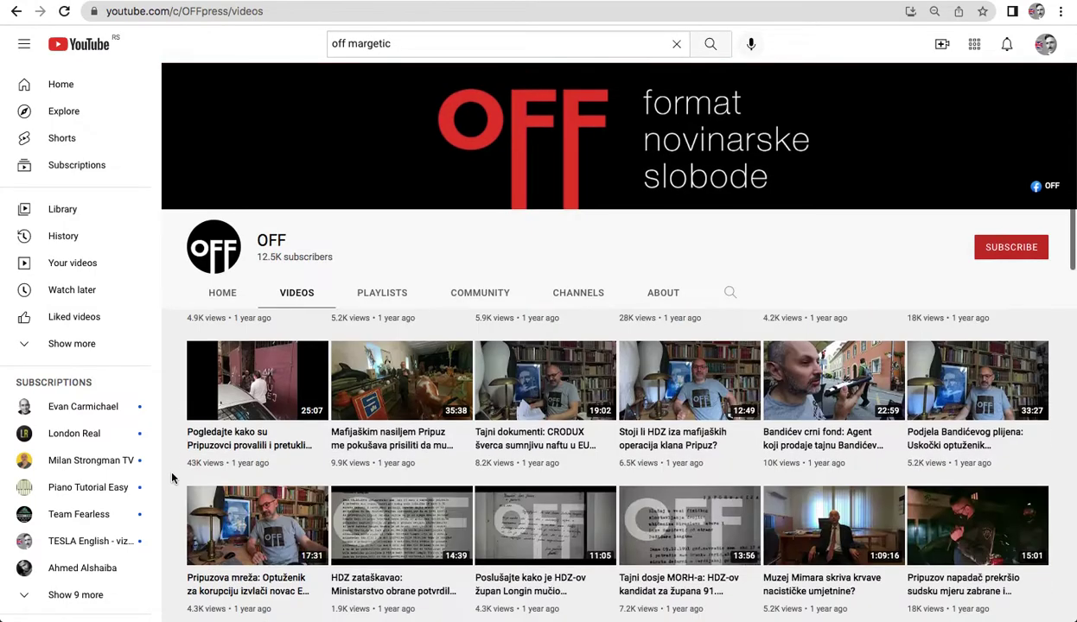
{"action": "scroll", "coordinate": [172, 365], "scroll_direction": "down", "scroll_amount": 1}
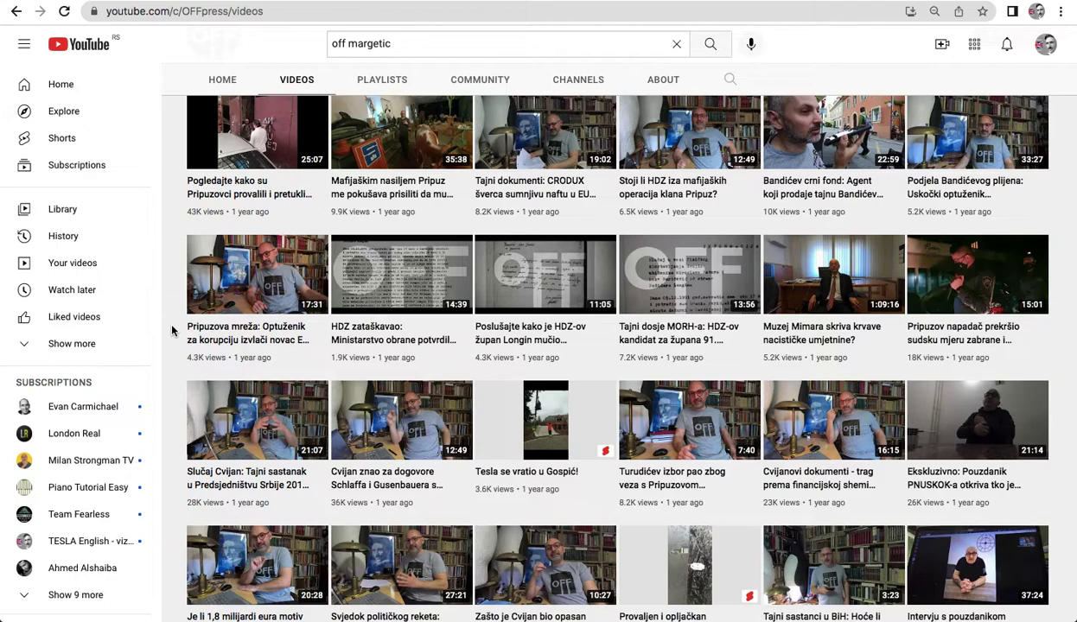
{"action": "mouse_move", "coordinate": [400, 424]}
- Switch back to Numbers and return to the empty cell above the permanent employee entry on Sheet 4
{"action": "mouse_move", "coordinate": [644, 609]}
{"action": "left_click", "coordinate": [721, 599]}
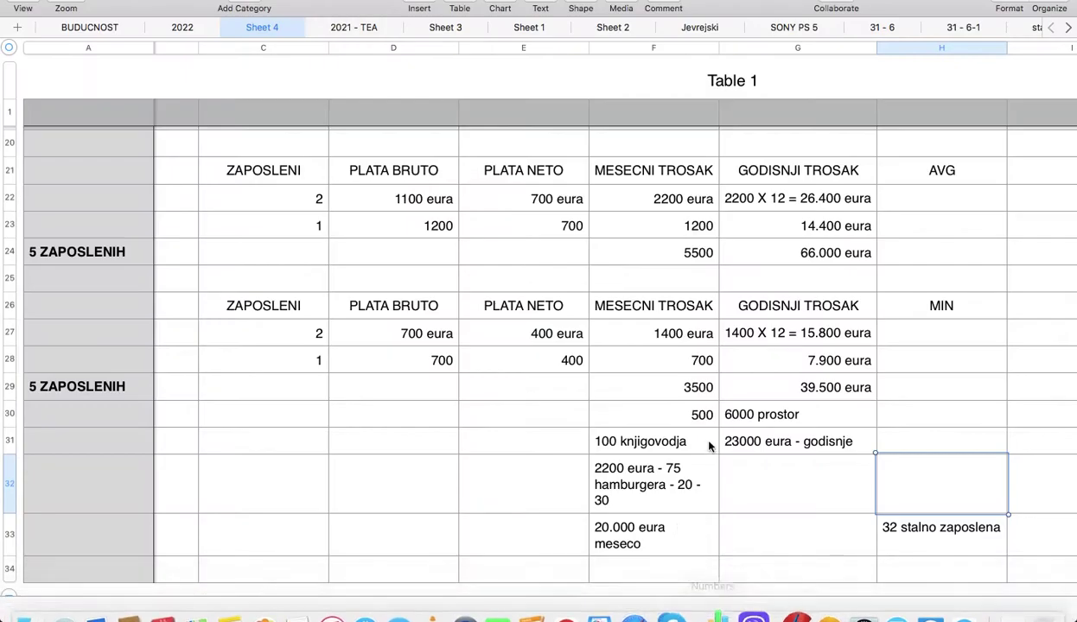
{"action": "left_click", "coordinate": [806, 505]}
{"action": "left_click", "coordinate": [942, 488]}
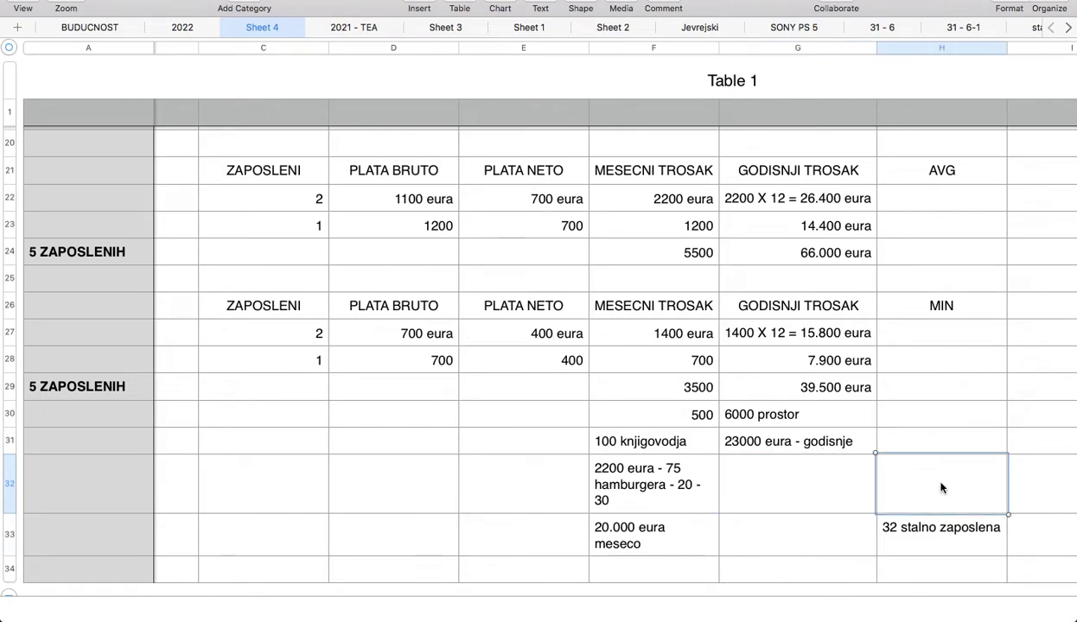
{"action": "left_click", "coordinate": [942, 416]}
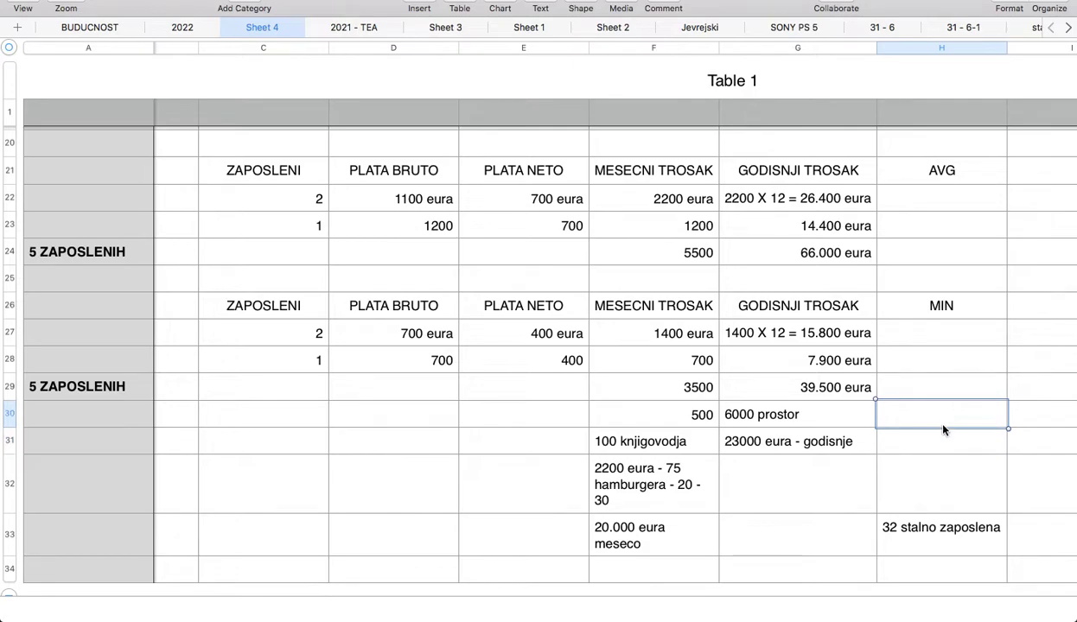
{"action": "left_click", "coordinate": [943, 437]}
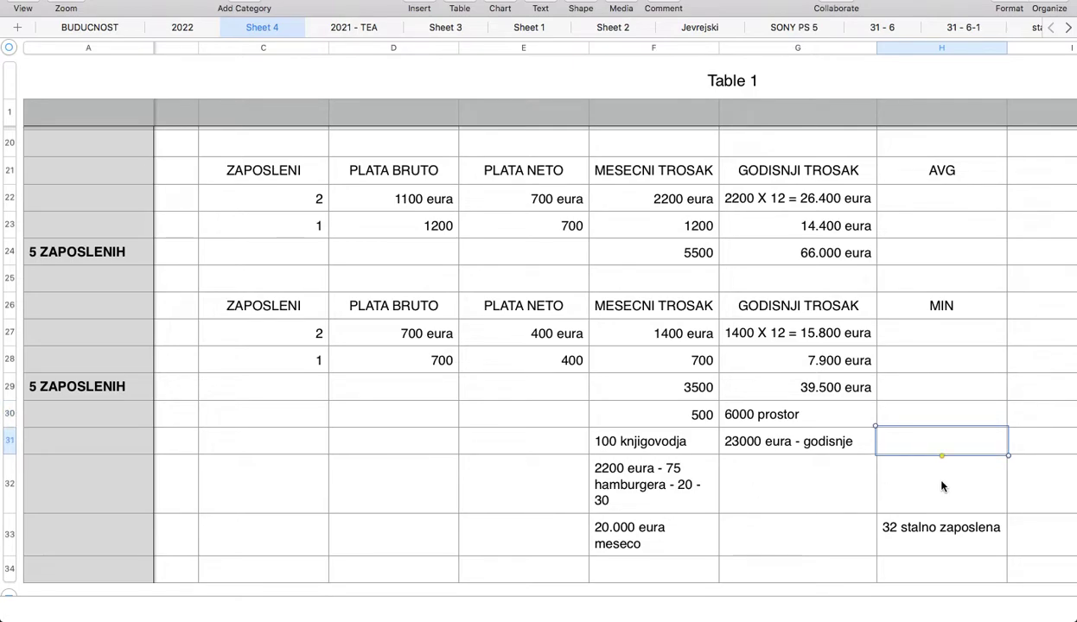
{"action": "left_click", "coordinate": [942, 362]}
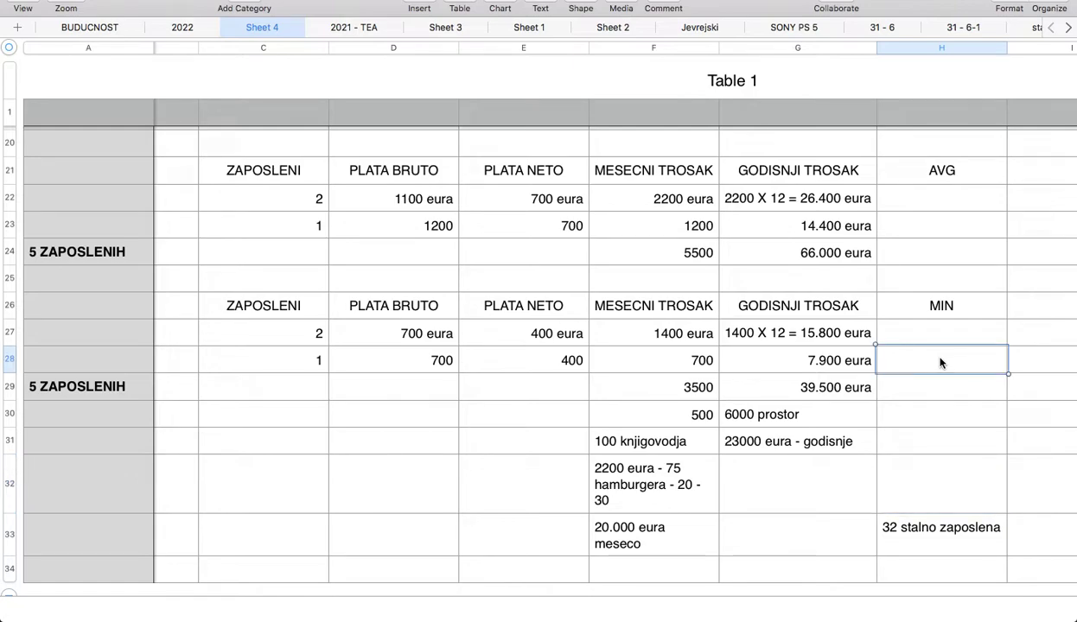
{"action": "left_click", "coordinate": [939, 413]}
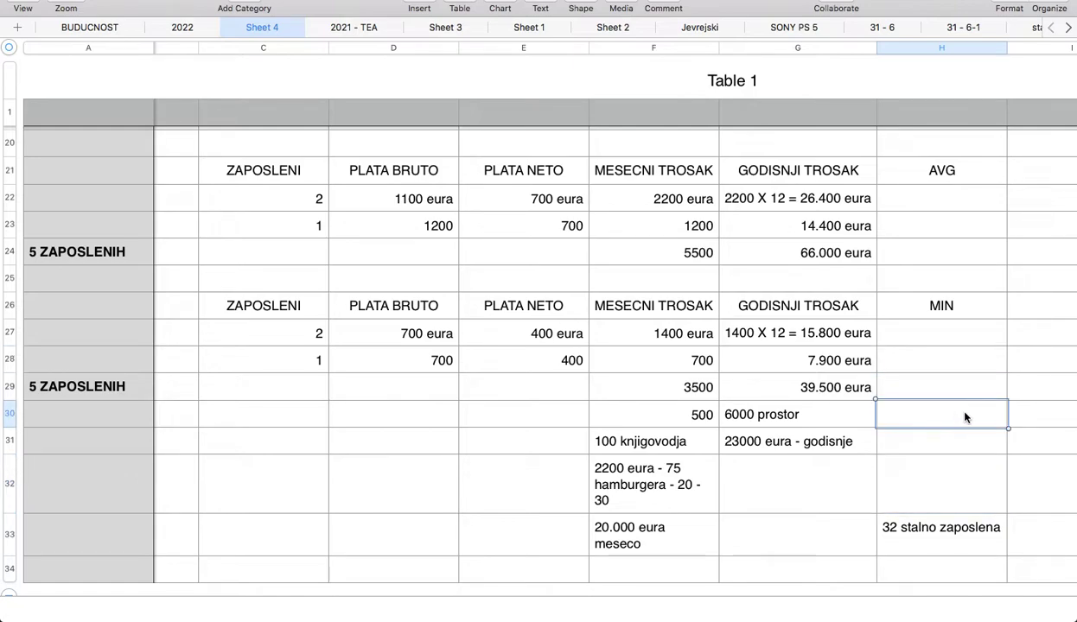
{"action": "left_click", "coordinate": [941, 487]}
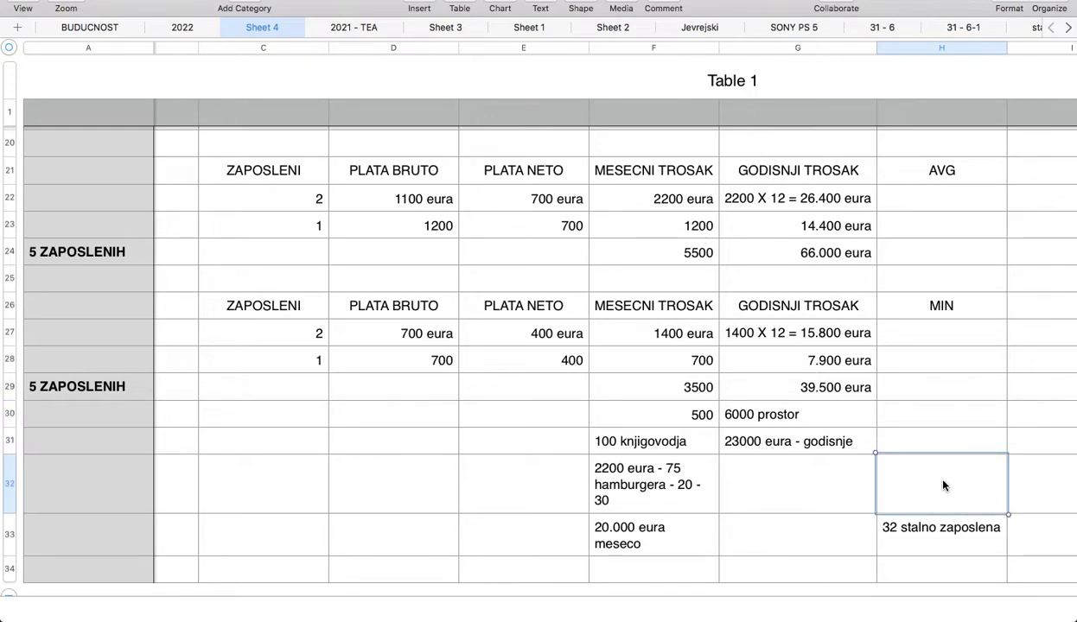
{"action": "left_click", "coordinate": [942, 418]}
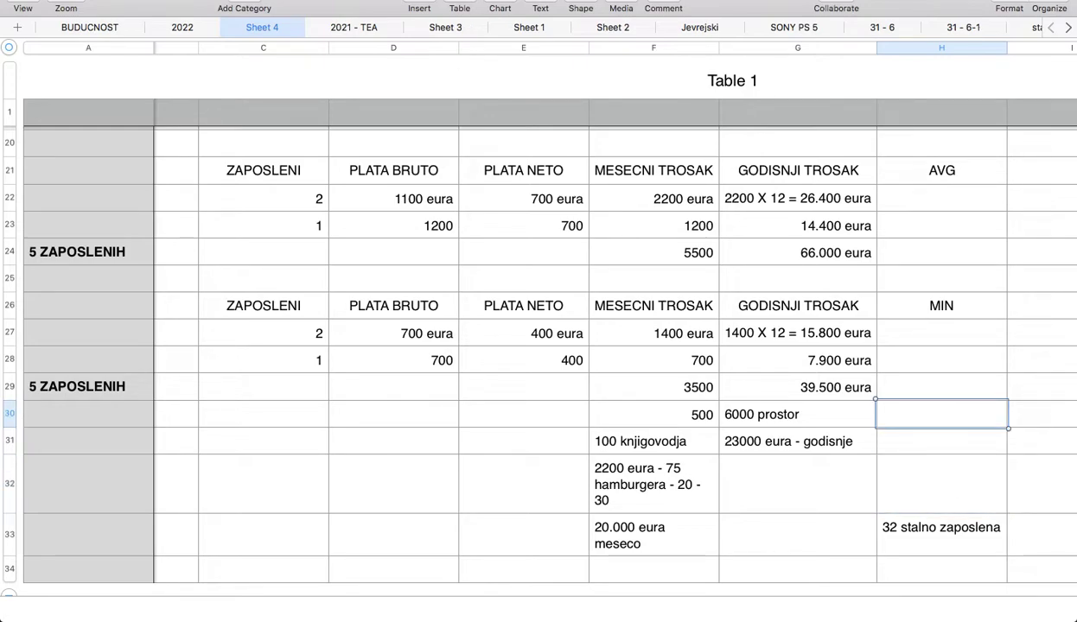
- Switch to Chrome and look through the Google results for "loto skandal", including the video results
{"action": "left_click", "coordinate": [581, 594]}
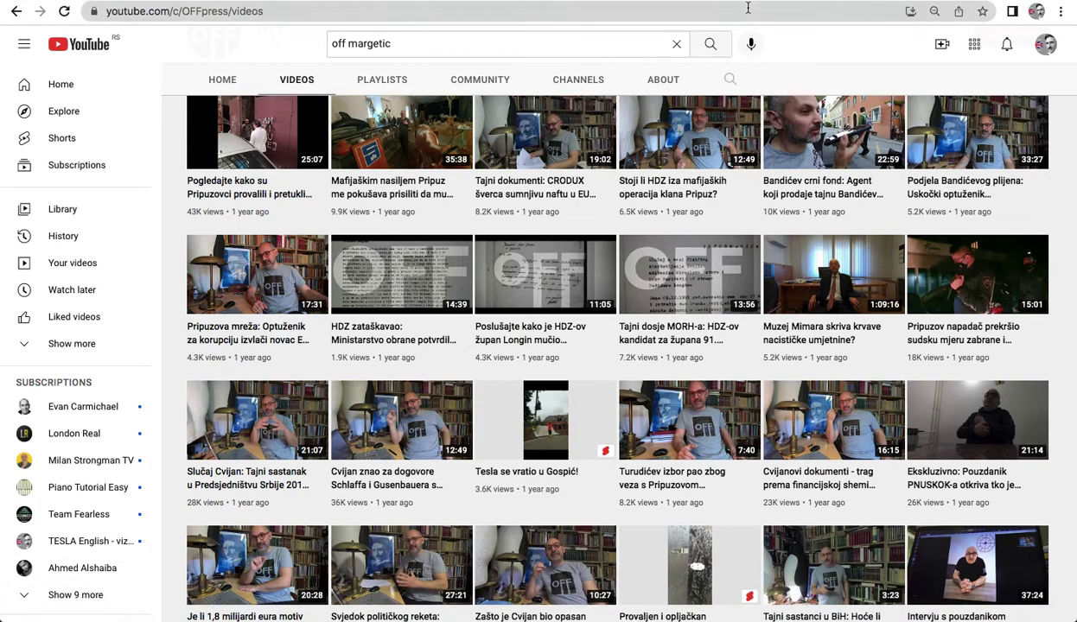
{"action": "key", "text": "ctrl+Tab"}
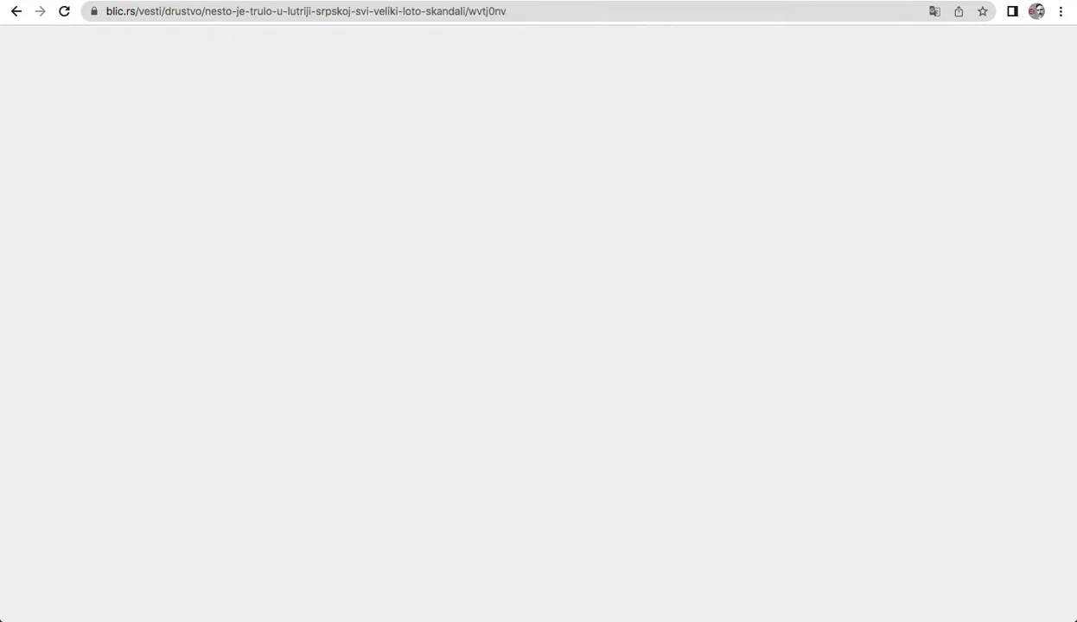
{"action": "key", "text": "ctrl+Tab"}
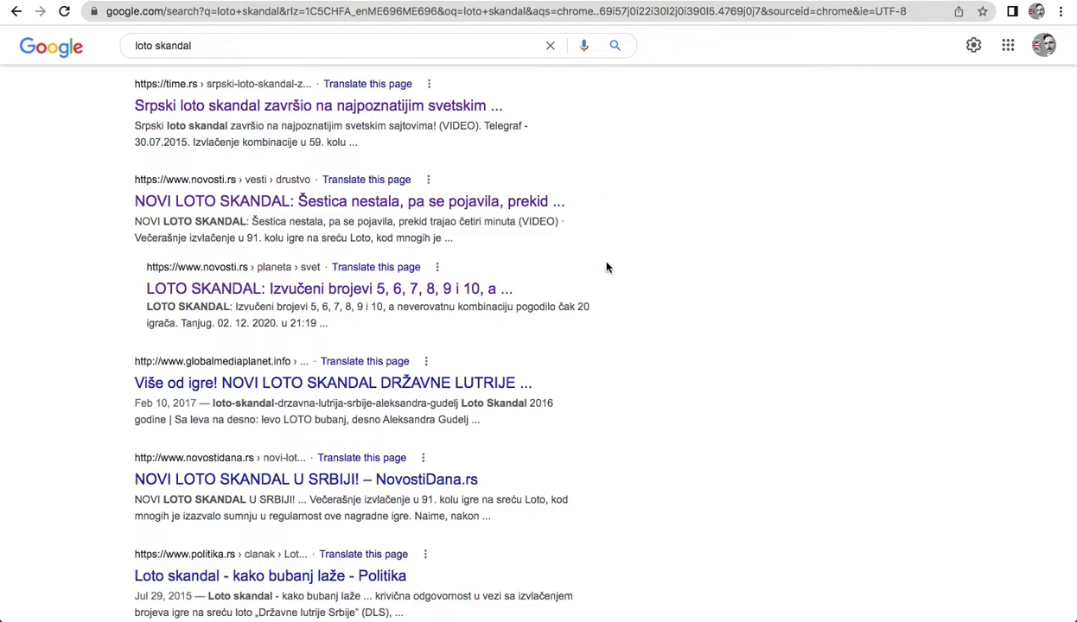
{"action": "scroll", "coordinate": [606, 267], "scroll_direction": "up", "scroll_amount": 10}
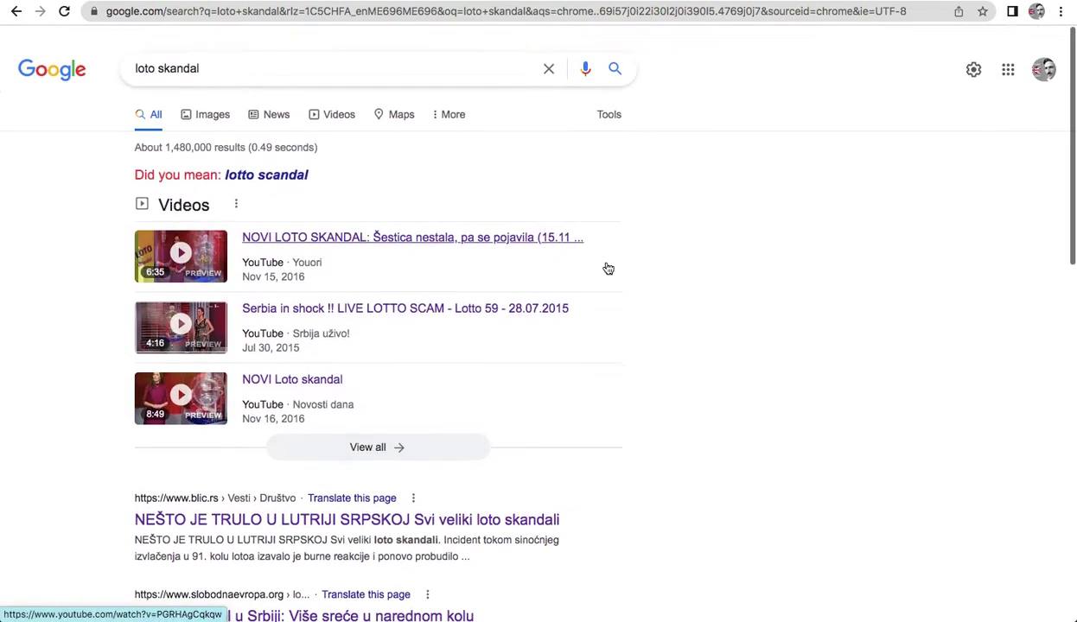
{"action": "scroll", "coordinate": [99, 437], "scroll_direction": "down", "scroll_amount": 3}
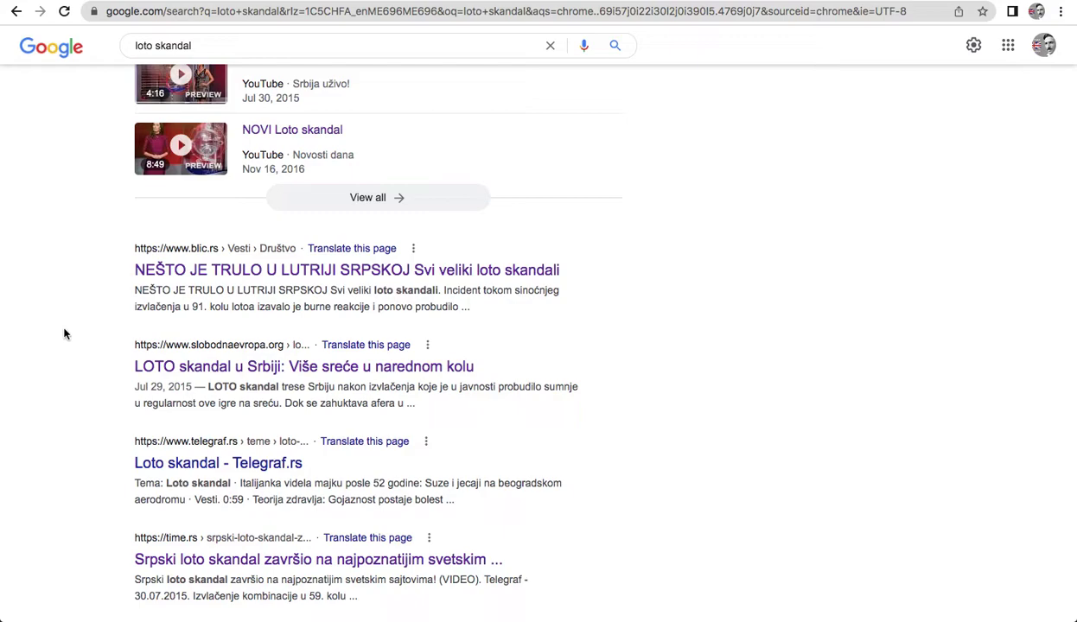
{"action": "scroll", "coordinate": [63, 333], "scroll_direction": "up", "scroll_amount": 3}
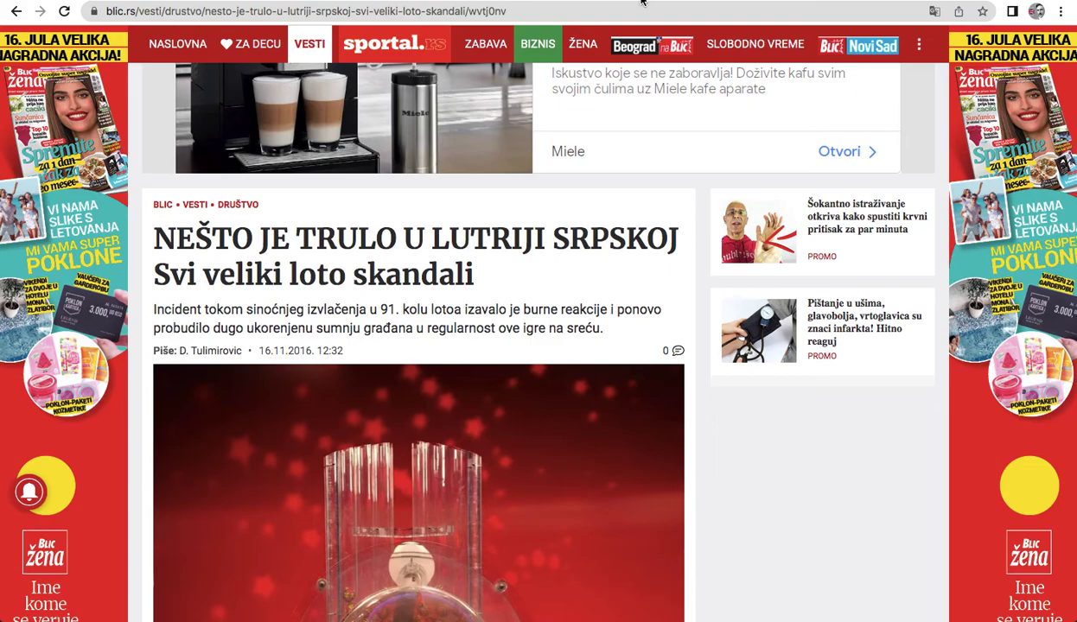
- View the Blic article on the lottery scandals, highlighting the draw number in its introduction, and the Slobodna Evropa and Novosti articles
{"action": "scroll", "coordinate": [702, 442], "scroll_direction": "down", "scroll_amount": 6}
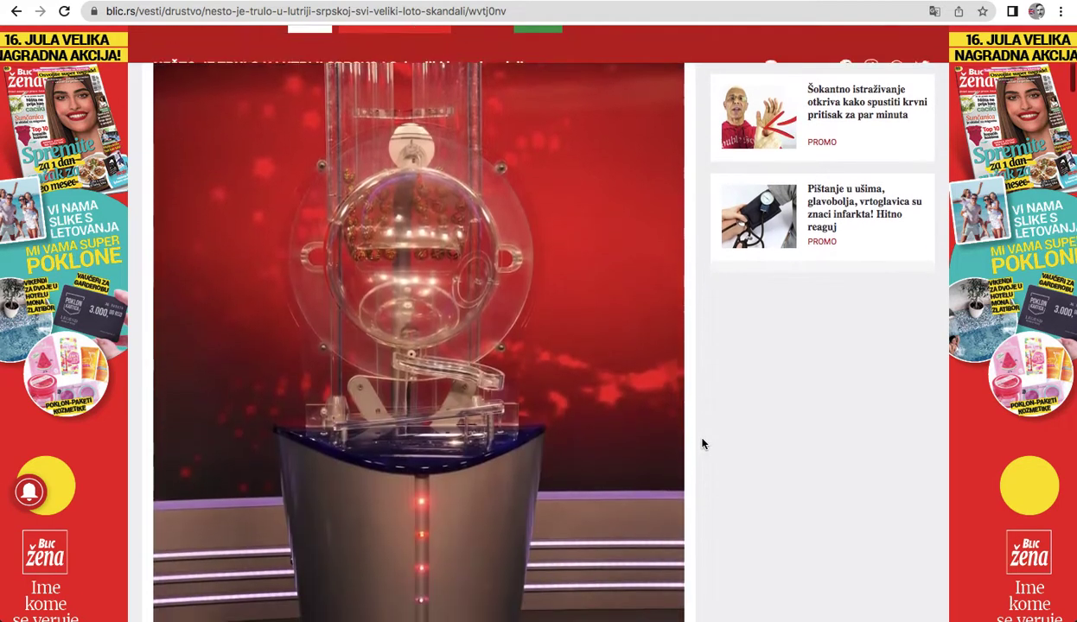
{"action": "scroll", "coordinate": [702, 443], "scroll_direction": "down", "scroll_amount": 3}
{"action": "scroll", "coordinate": [702, 443], "scroll_direction": "up", "scroll_amount": 10}
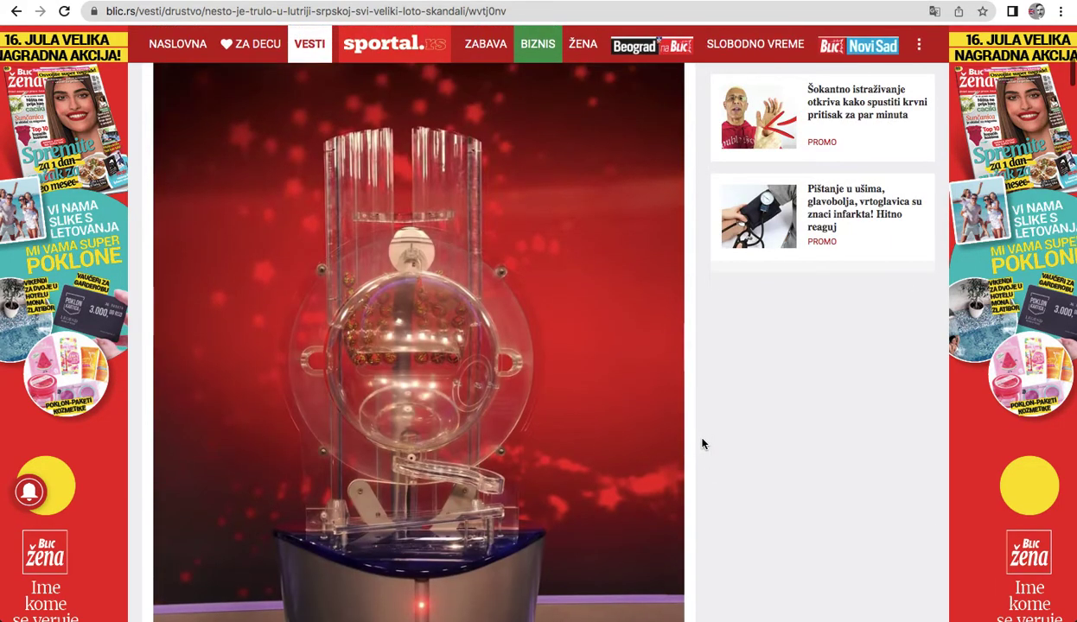
{"action": "scroll", "coordinate": [702, 444], "scroll_direction": "up", "scroll_amount": 2}
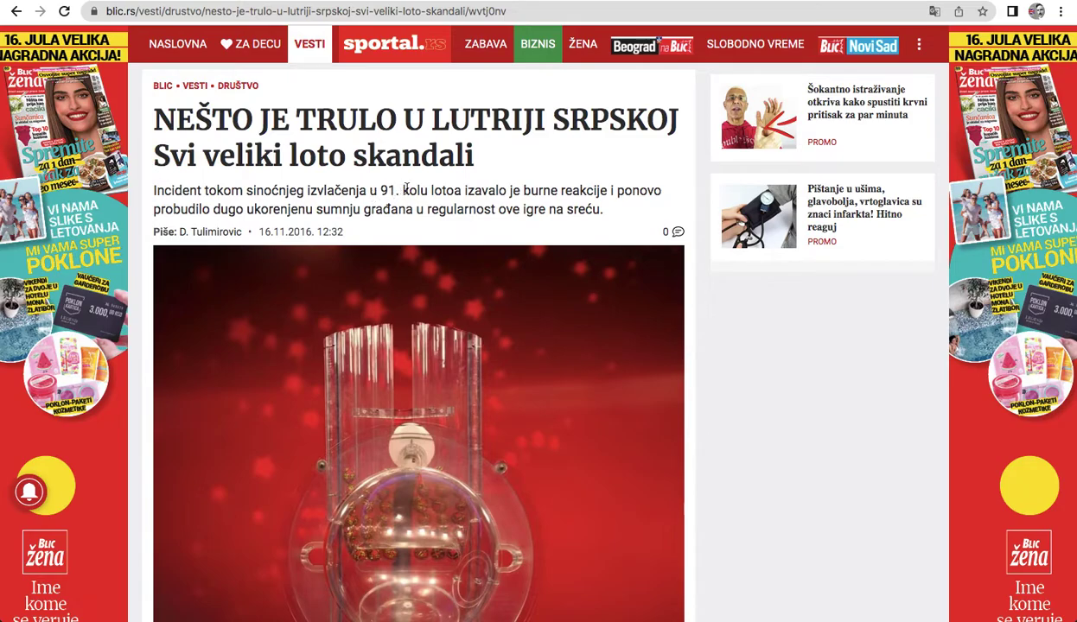
{"action": "left_click_drag", "start_coordinate": [424, 191], "coordinate": [365, 191]}
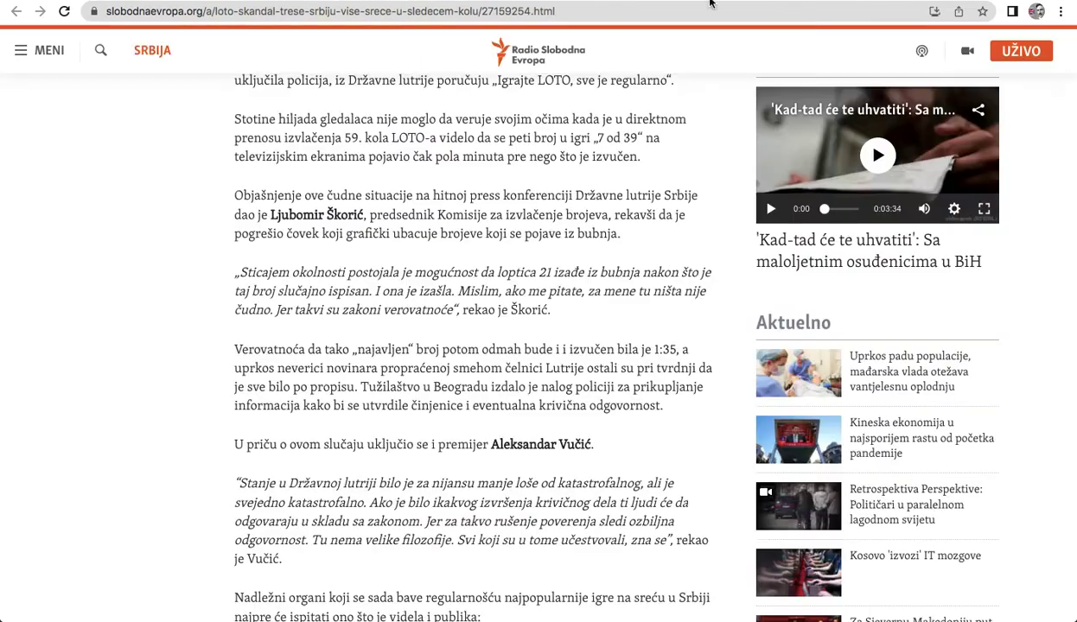
{"action": "scroll", "coordinate": [696, 329], "scroll_direction": "up", "scroll_amount": 10}
{"action": "scroll", "coordinate": [695, 329], "scroll_direction": "down", "scroll_amount": 6}
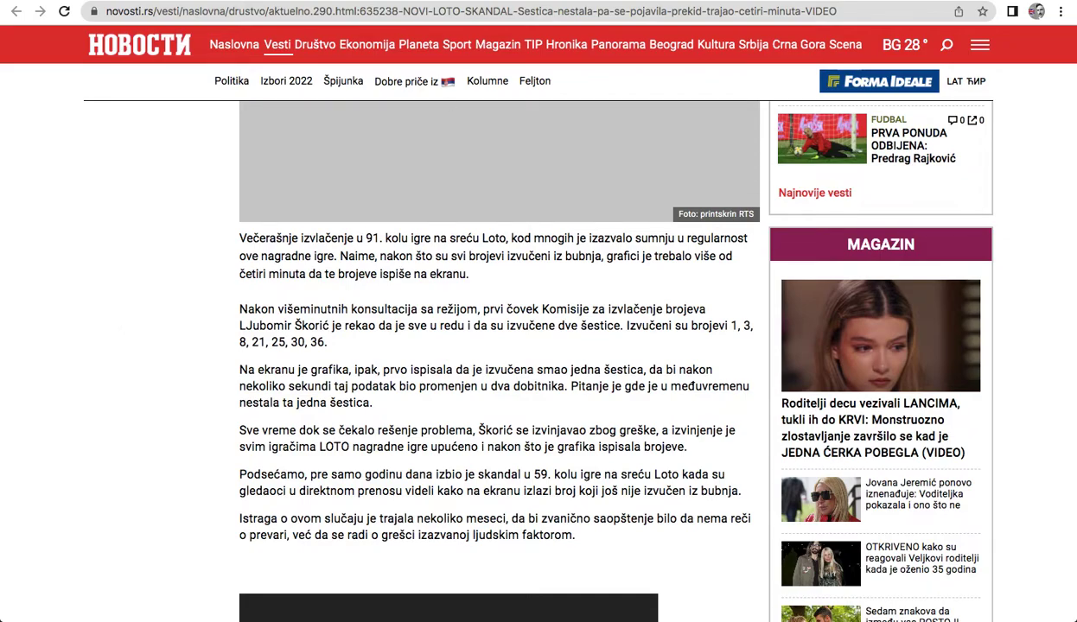
- Open the TESLA Academy YouTube channel in a new browser tab and pause its featured video
{"action": "key", "text": "super+t"}
{"action": "left_click", "coordinate": [789, 12]}
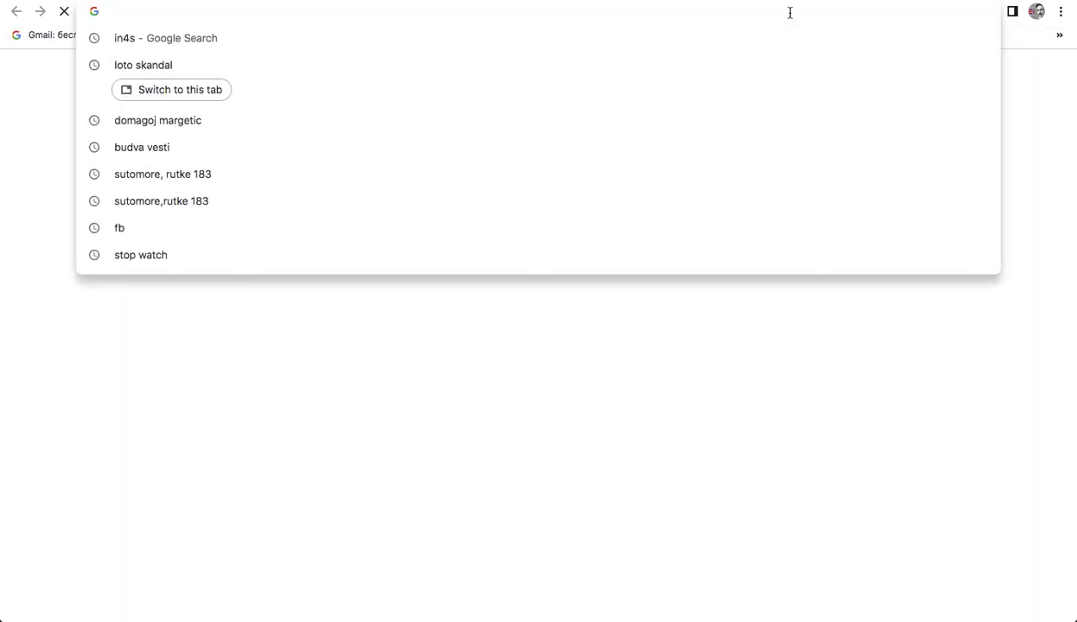
{"action": "type", "text": "you"}
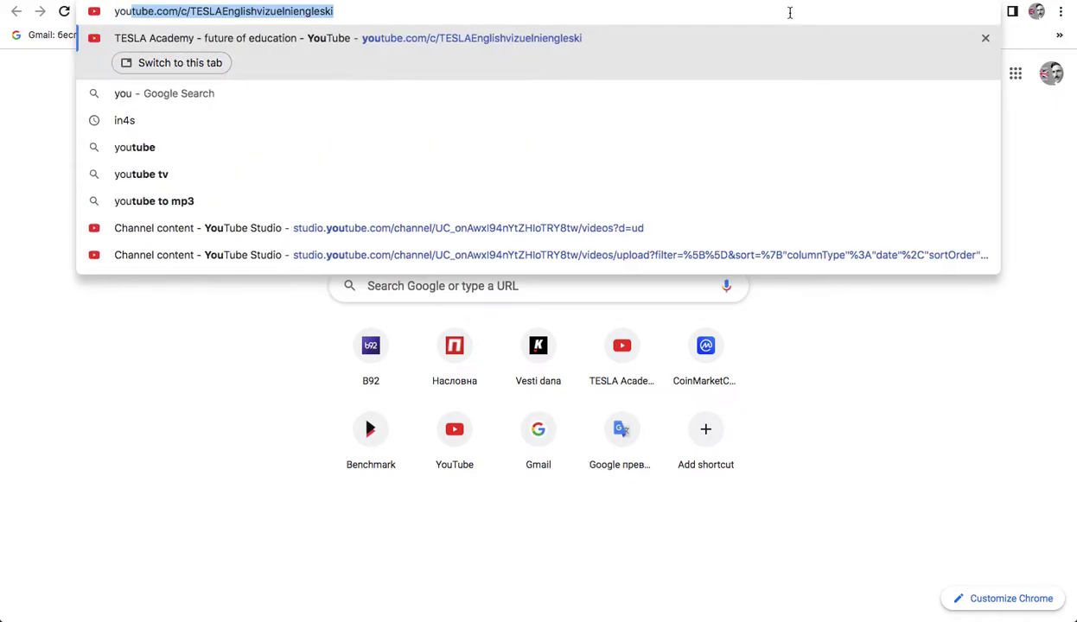
{"action": "type", "text": "tube"}
{"action": "key", "text": "Return"}
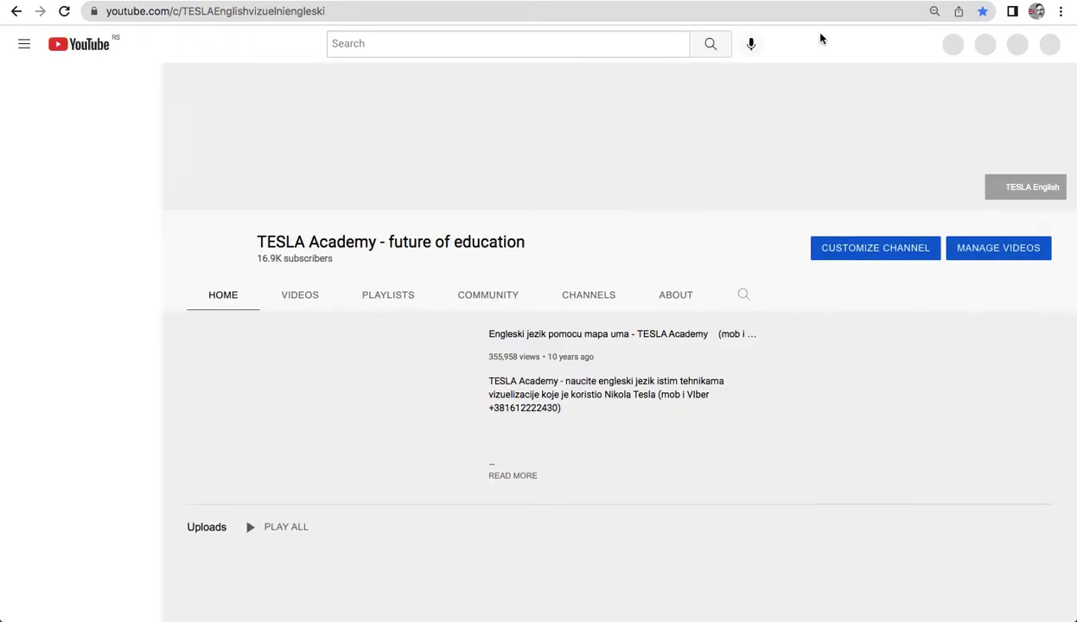
{"action": "left_click", "coordinate": [206, 484]}
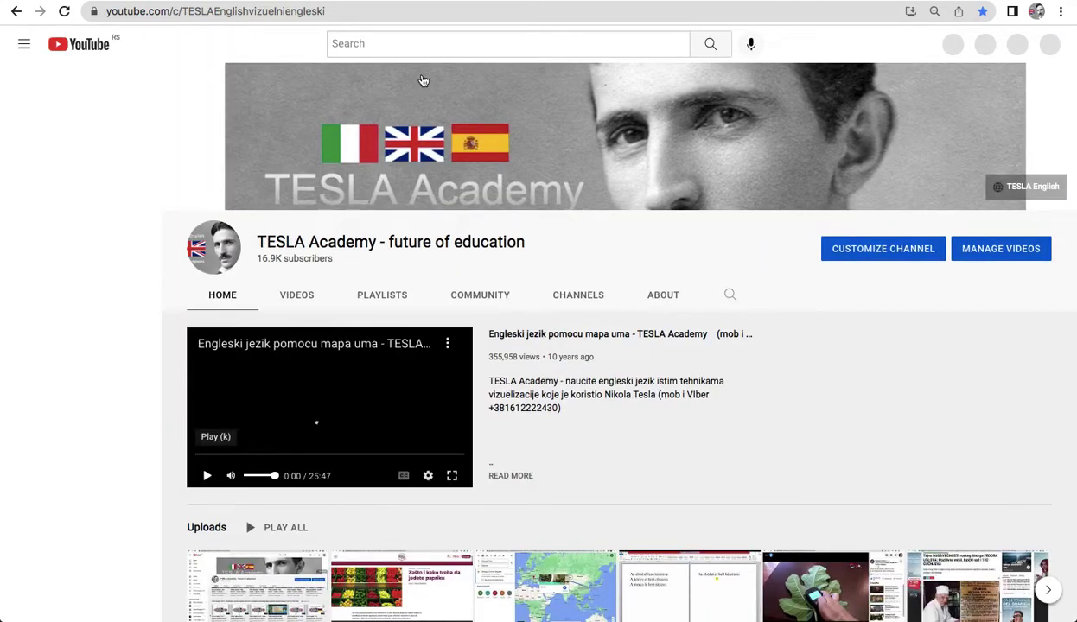
- Search YouTube for "strongmen milan" and open the Milan Strongman TV channel's videos page
{"action": "left_click", "coordinate": [450, 42]}
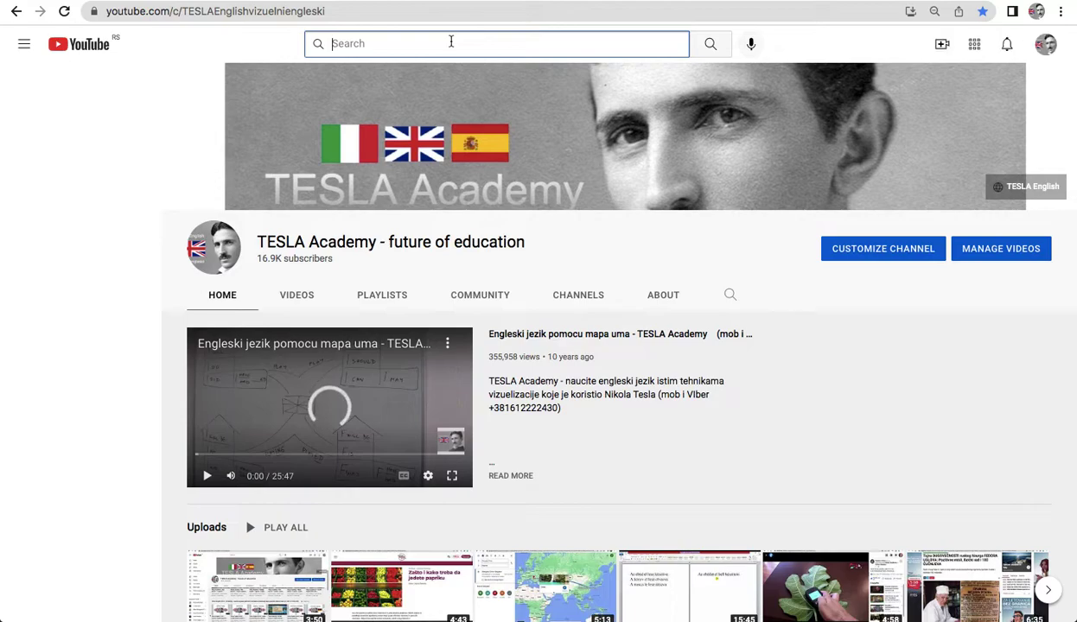
{"action": "type", "text": "strongmen milan"}
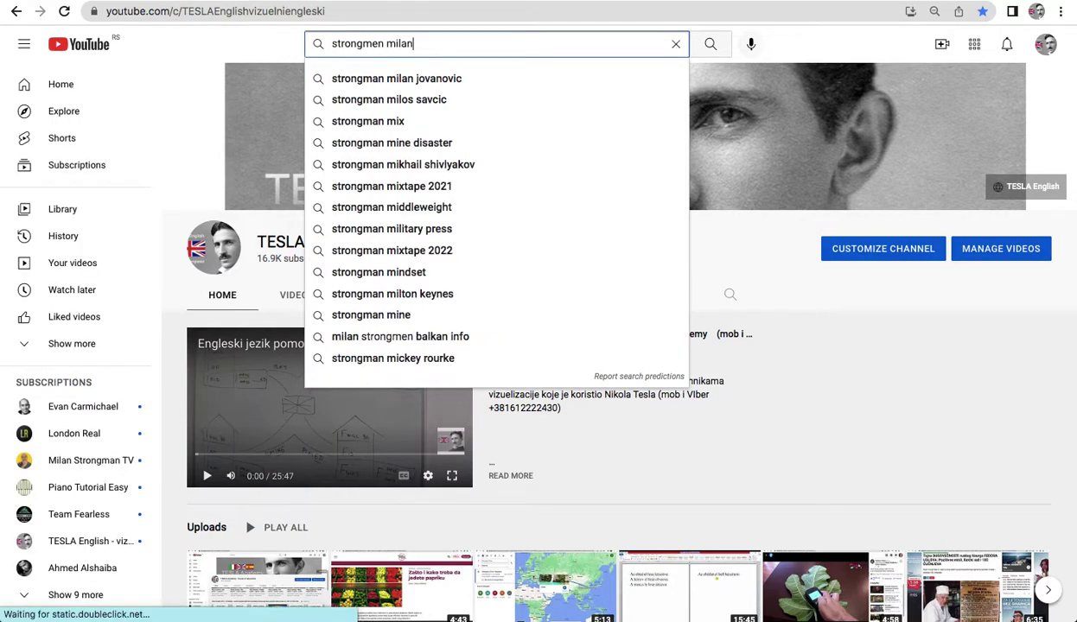
{"action": "key", "text": "Return"}
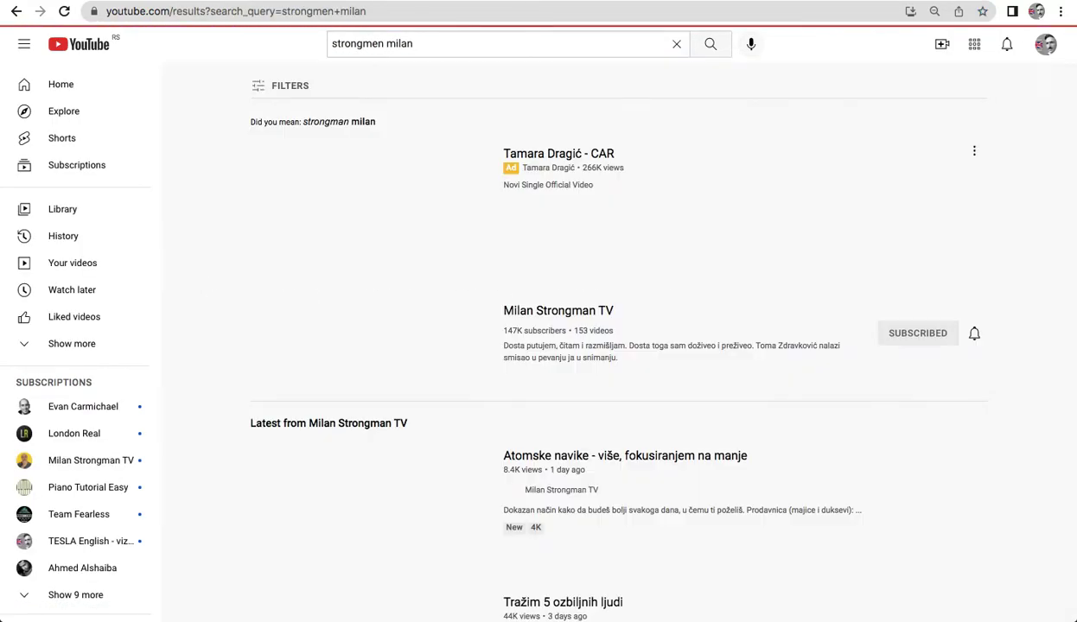
{"action": "left_click", "coordinate": [369, 341]}
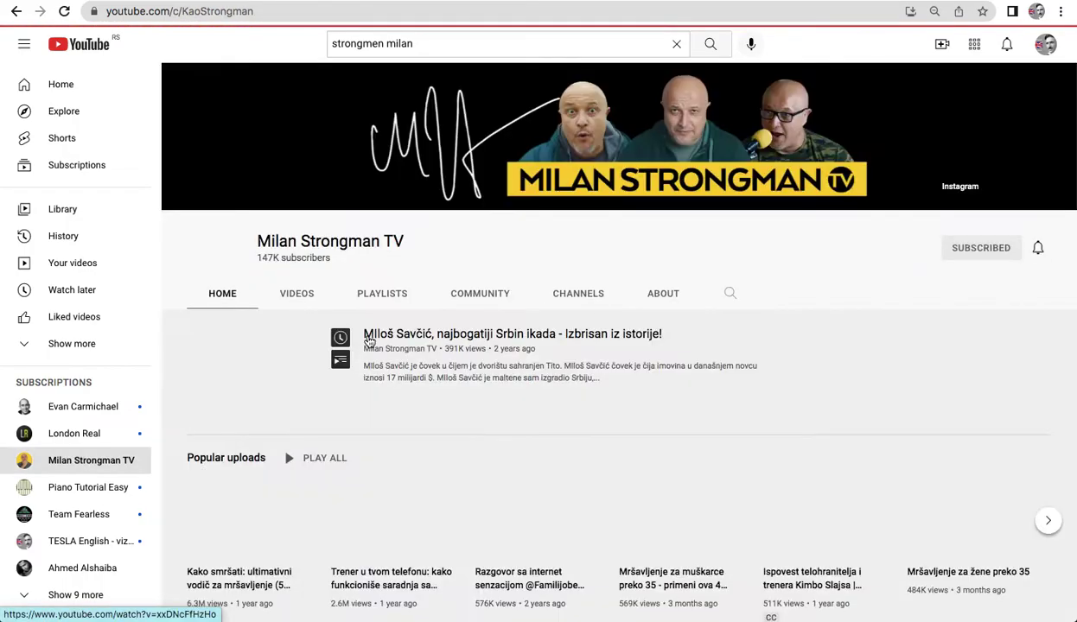
{"action": "left_click", "coordinate": [297, 295]}
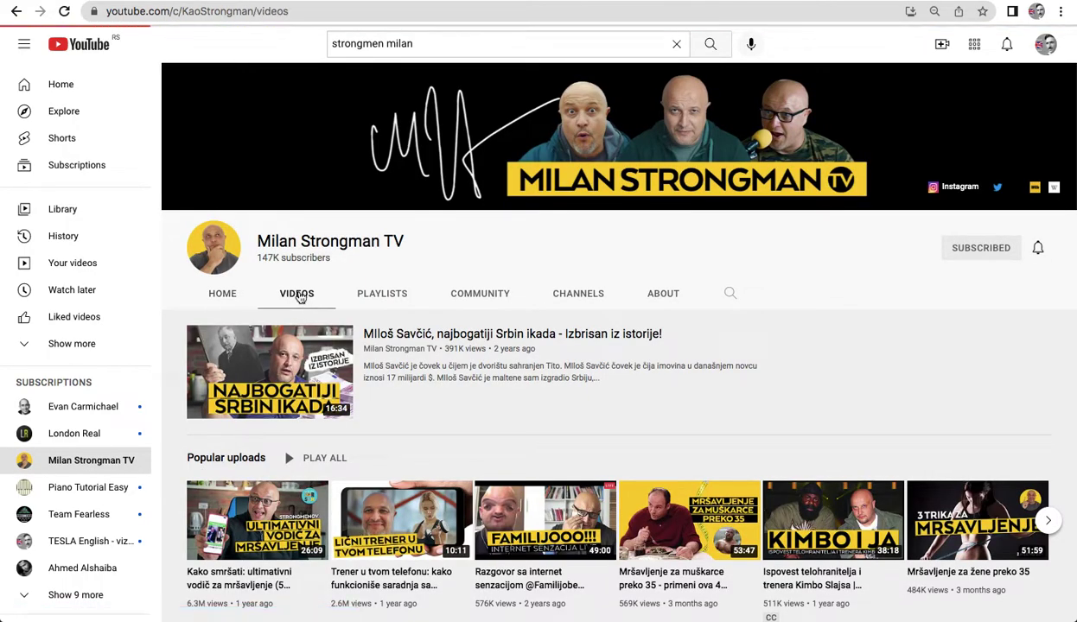
- Look through the Milan Strongman TV uploads down to the older videos and return to the newest ones
{"action": "scroll", "coordinate": [171, 510], "scroll_direction": "down", "scroll_amount": 5}
{"action": "scroll", "coordinate": [171, 510], "scroll_direction": "down", "scroll_amount": 3}
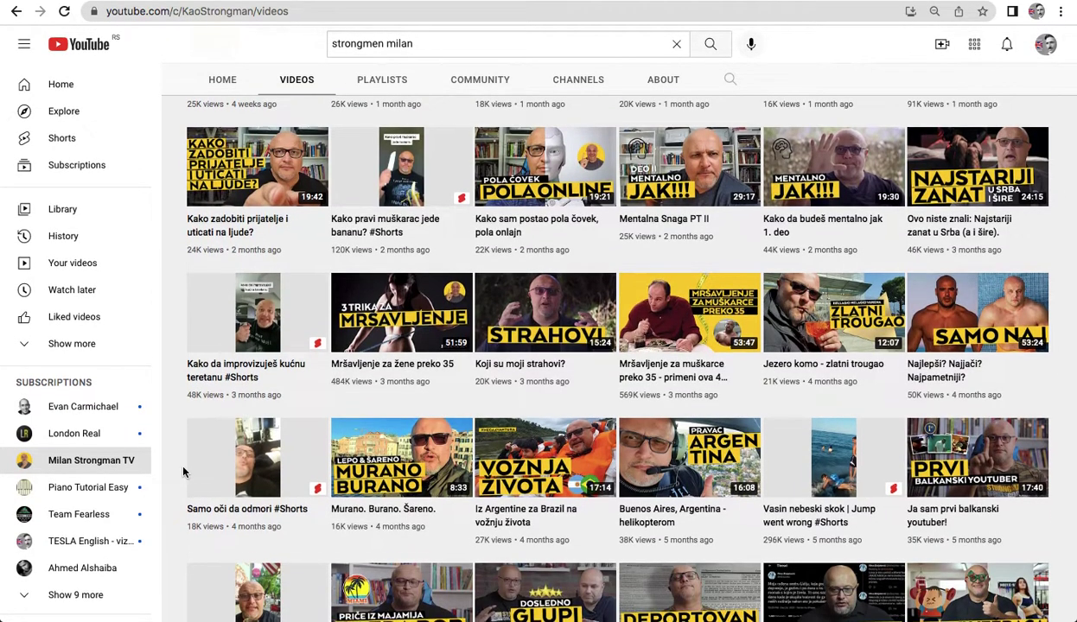
{"action": "scroll", "coordinate": [184, 471], "scroll_direction": "down", "scroll_amount": 10}
{"action": "scroll", "coordinate": [183, 471], "scroll_direction": "down", "scroll_amount": 6}
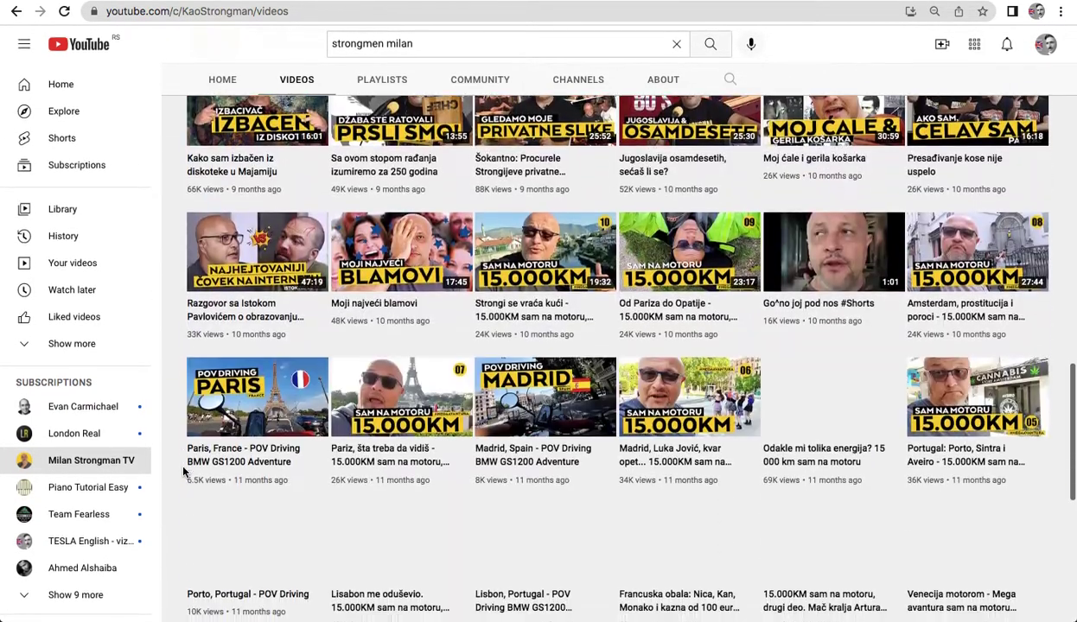
{"action": "scroll", "coordinate": [172, 389], "scroll_direction": "down", "scroll_amount": 4}
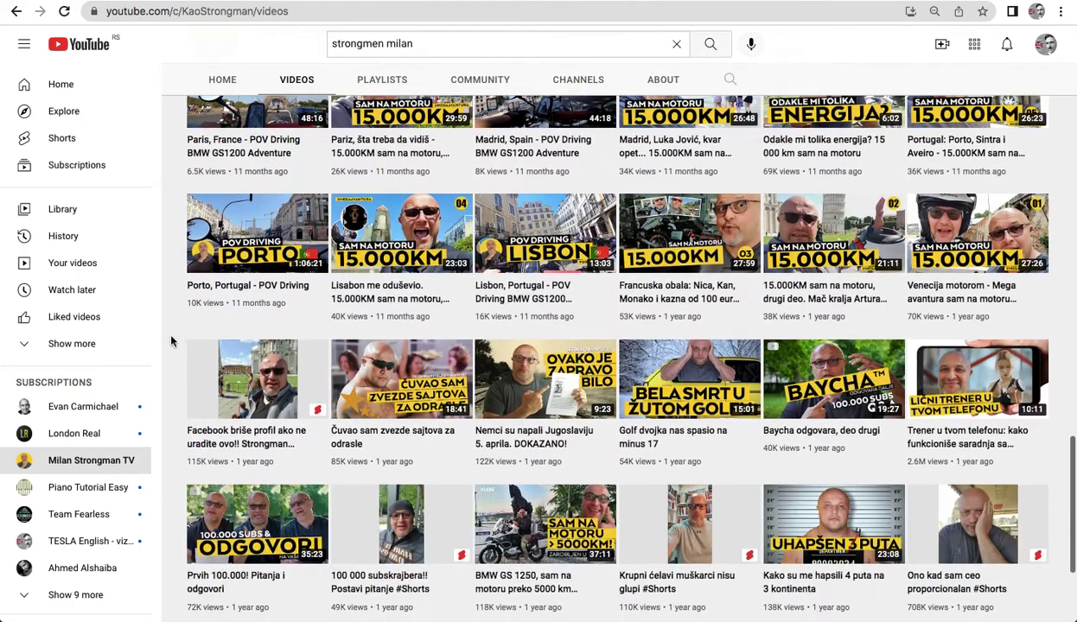
{"action": "scroll", "coordinate": [161, 391], "scroll_direction": "down", "scroll_amount": 4}
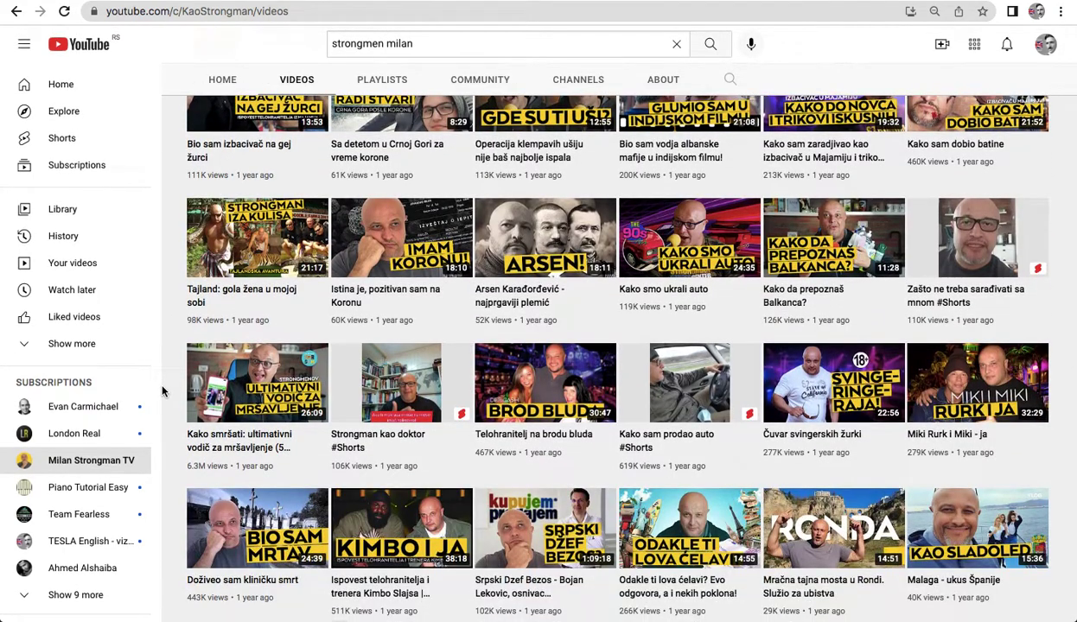
{"action": "scroll", "coordinate": [162, 392], "scroll_direction": "down", "scroll_amount": 4}
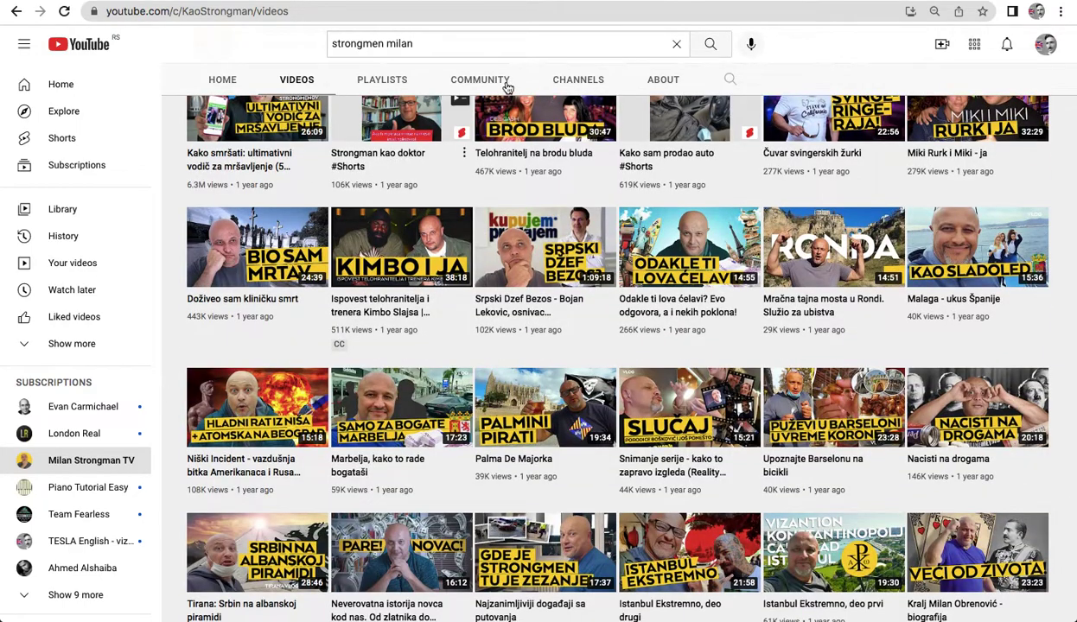
{"action": "scroll", "coordinate": [789, 259], "scroll_direction": "up", "scroll_amount": 15}
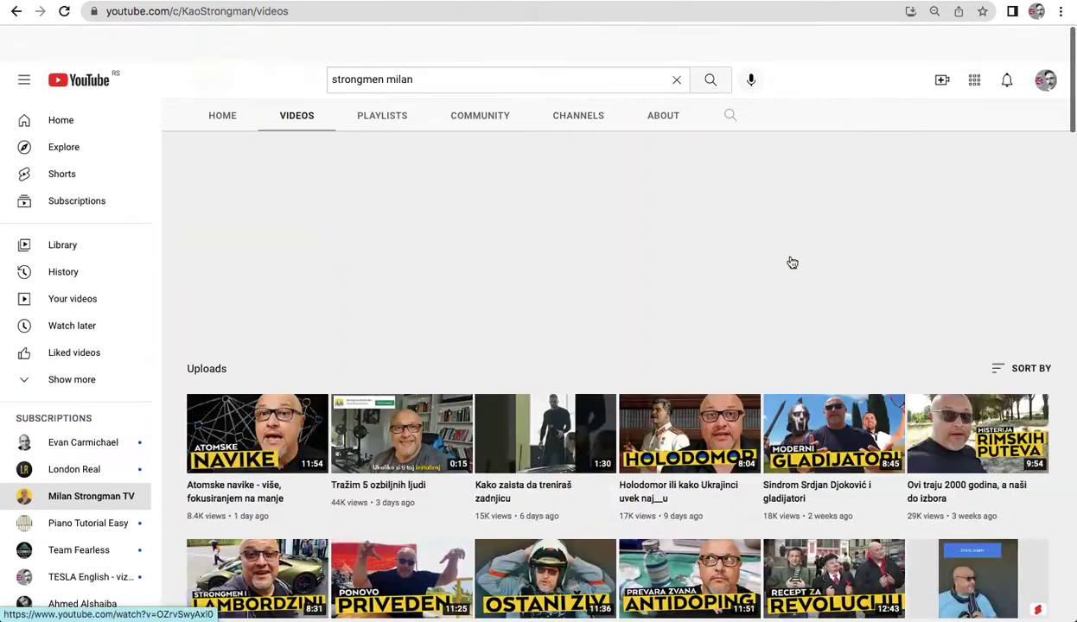
- Sort the channel's uploads by most popular and look over the most viewed videos
{"action": "left_click", "coordinate": [998, 333]}
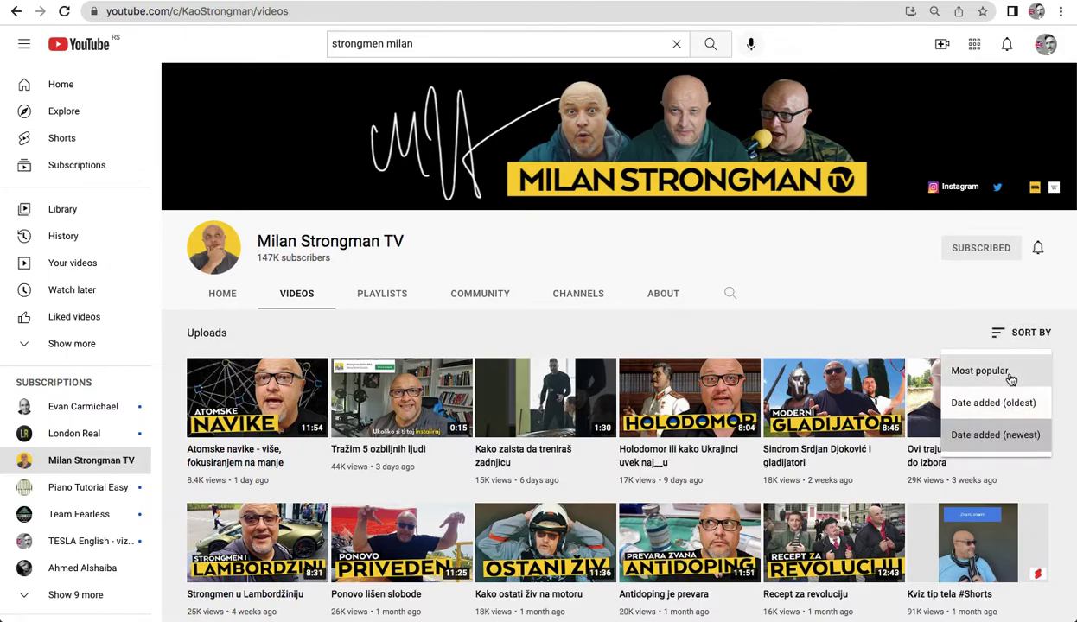
{"action": "left_click", "coordinate": [1002, 367]}
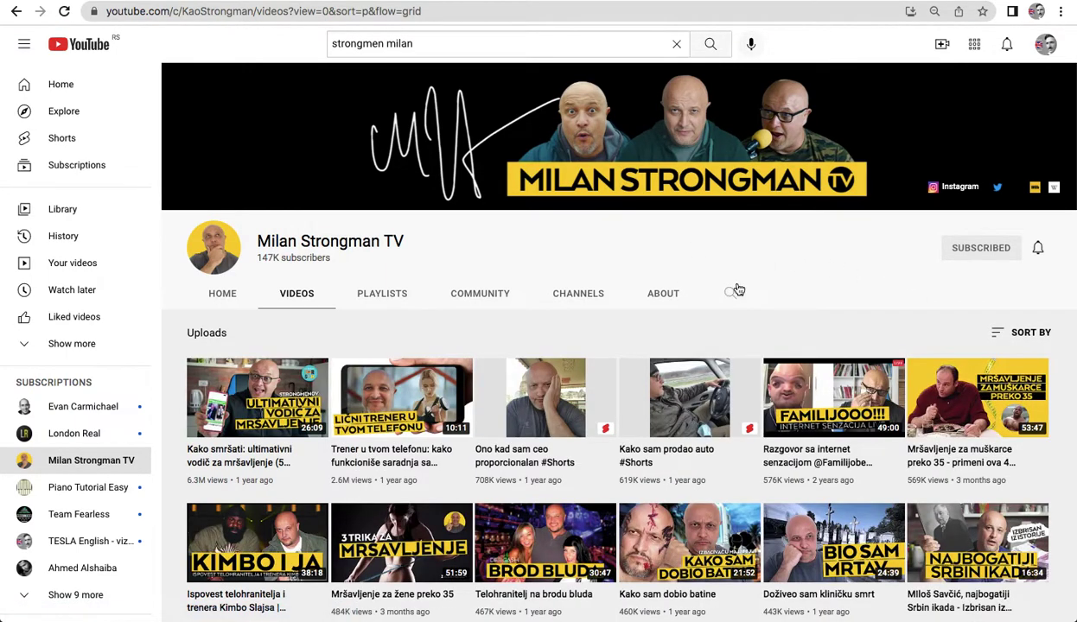
{"action": "scroll", "coordinate": [804, 287], "scroll_direction": "down", "scroll_amount": 1}
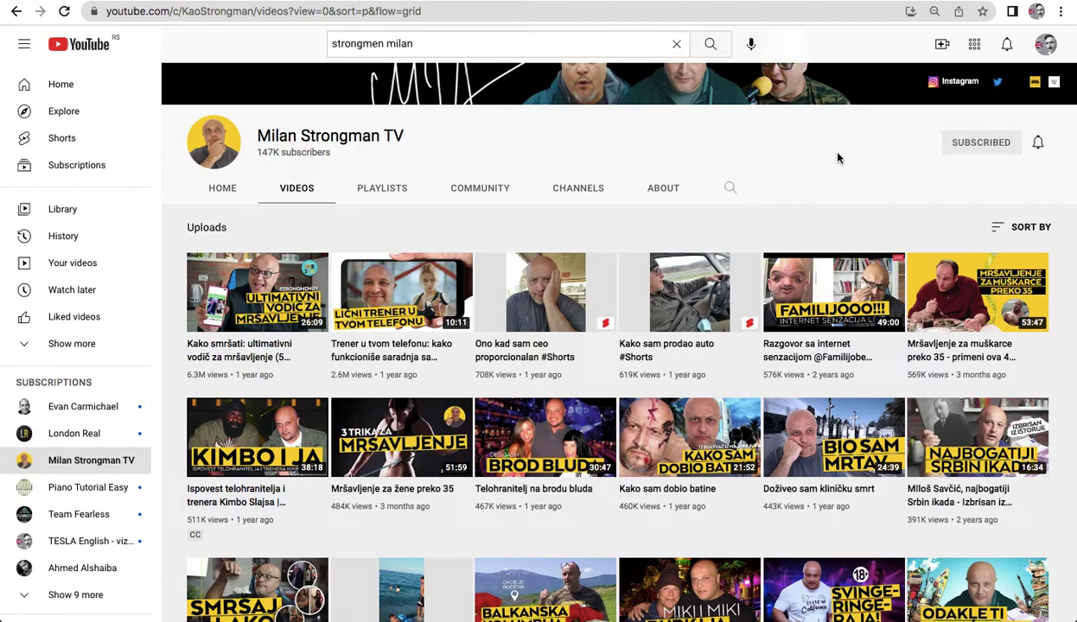
{"action": "scroll", "coordinate": [834, 168], "scroll_direction": "down", "scroll_amount": 3}
{"action": "mouse_move", "coordinate": [527, 361]}
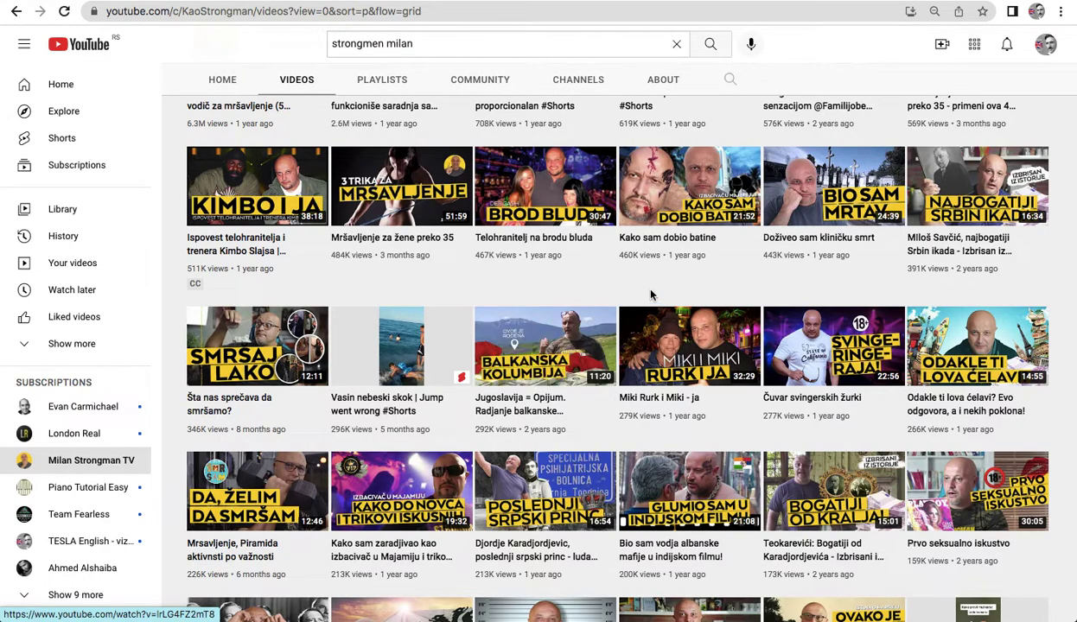
- Switch back to Numbers and review Sheet 4's AVG salaries, the monthly amount in row 33 and the AVG and MIN scenarios
{"action": "left_click", "coordinate": [704, 584]}
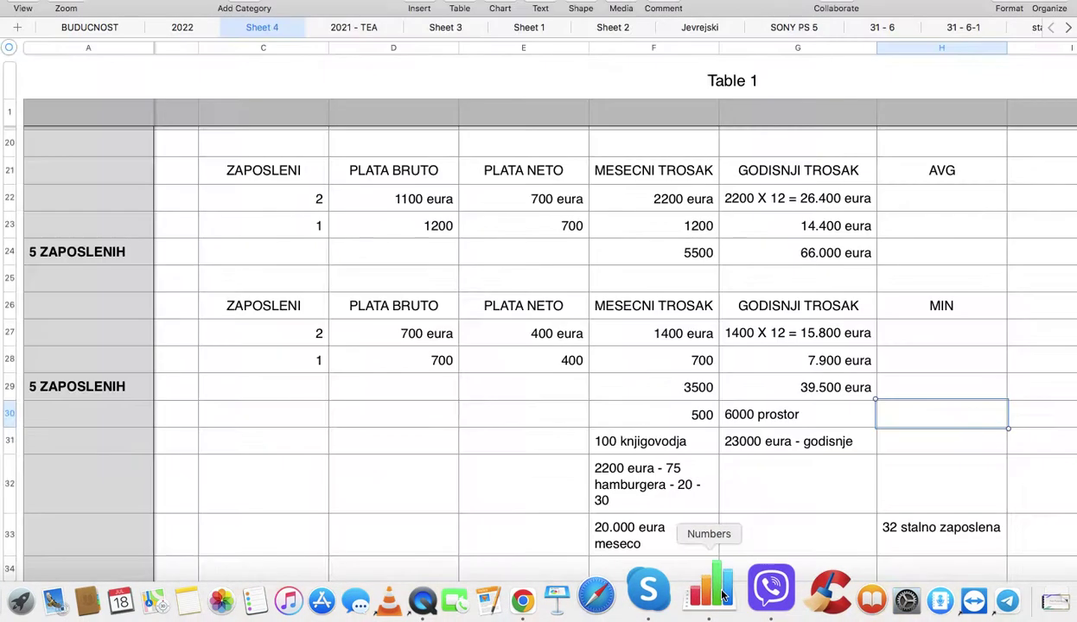
{"action": "left_click", "coordinate": [509, 200]}
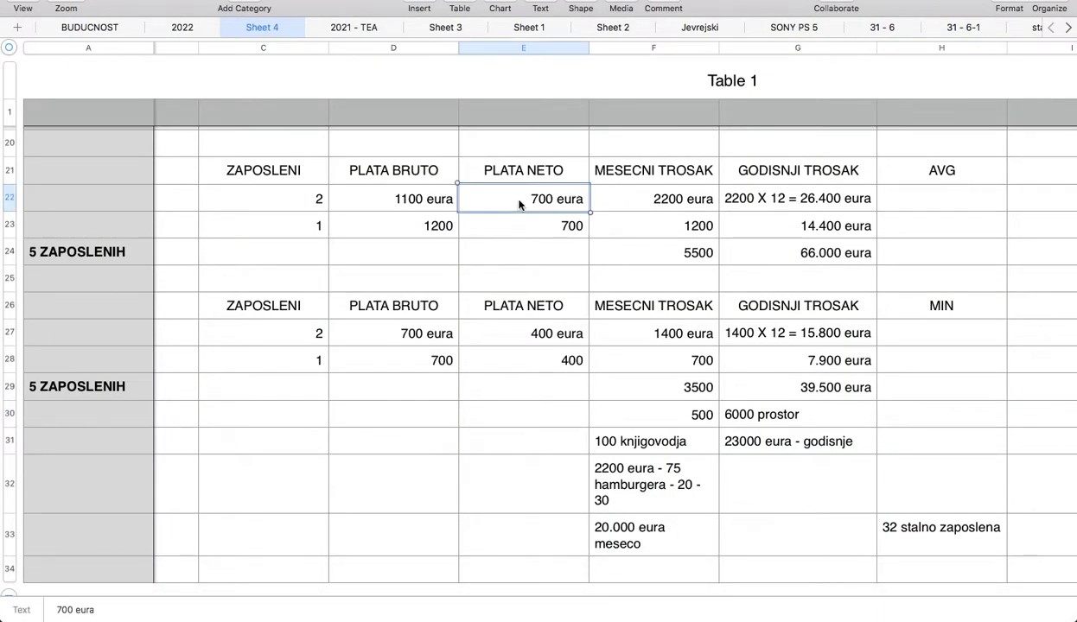
{"action": "left_click", "coordinate": [411, 203]}
{"action": "left_click", "coordinate": [637, 519]}
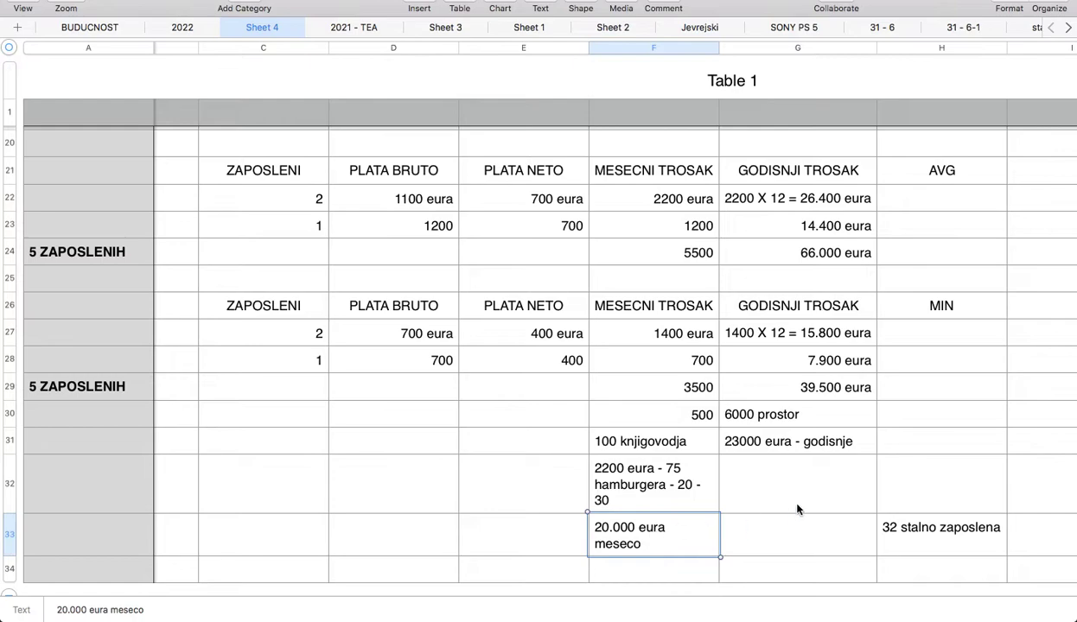
{"action": "left_click", "coordinate": [949, 482]}
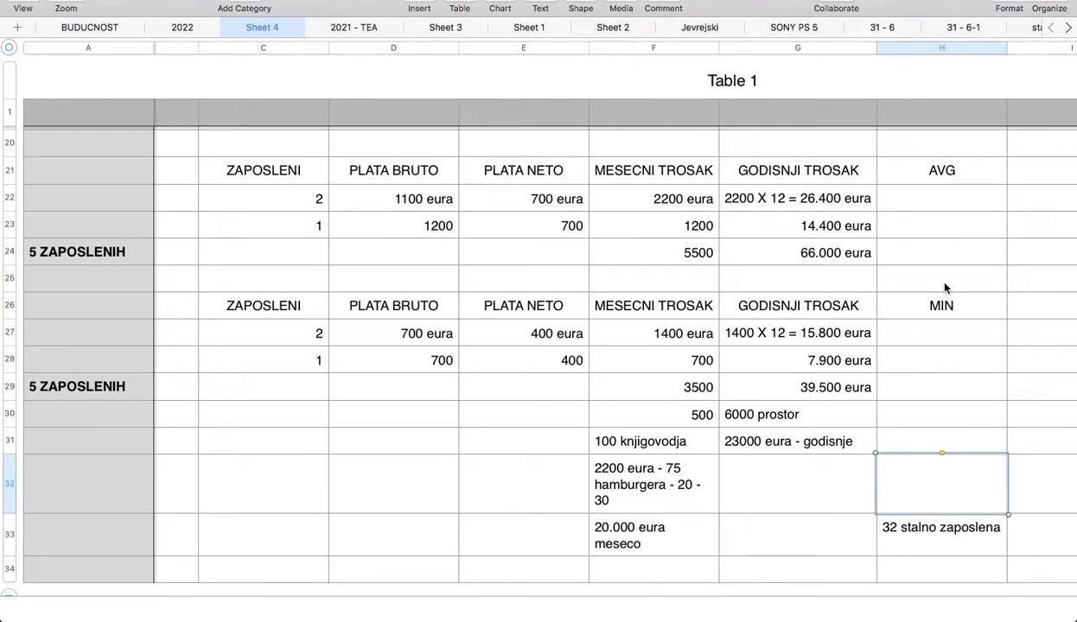
{"action": "left_click", "coordinate": [943, 228]}
{"action": "left_click", "coordinate": [943, 361]}
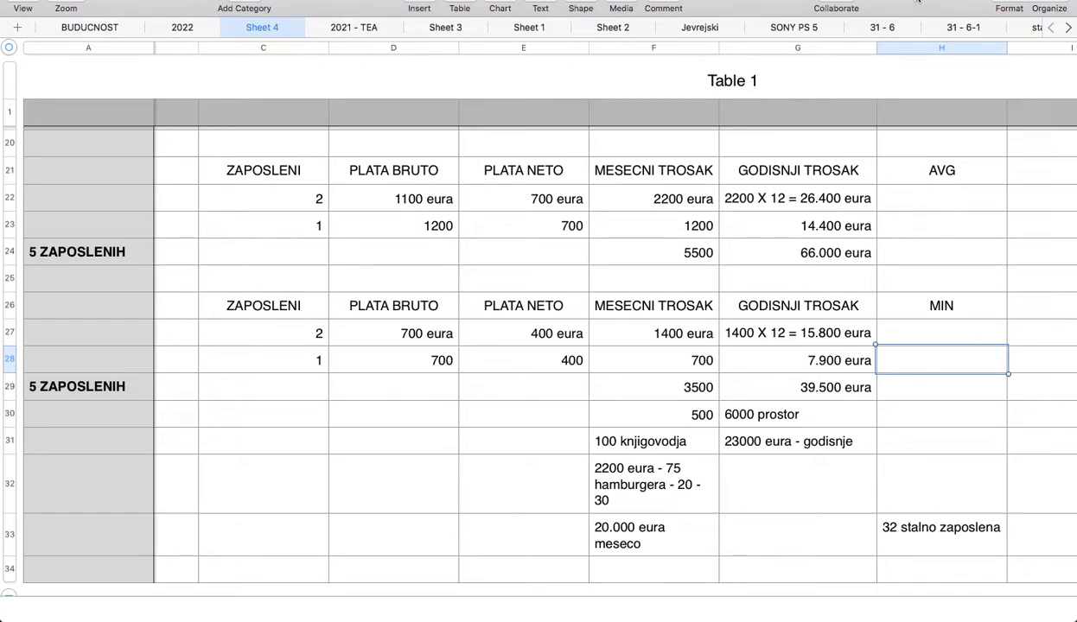
- Enter "7000 mesecno" in cell F34, below the 20.000 eura monthly amount
{"action": "left_click", "coordinate": [943, 419]}
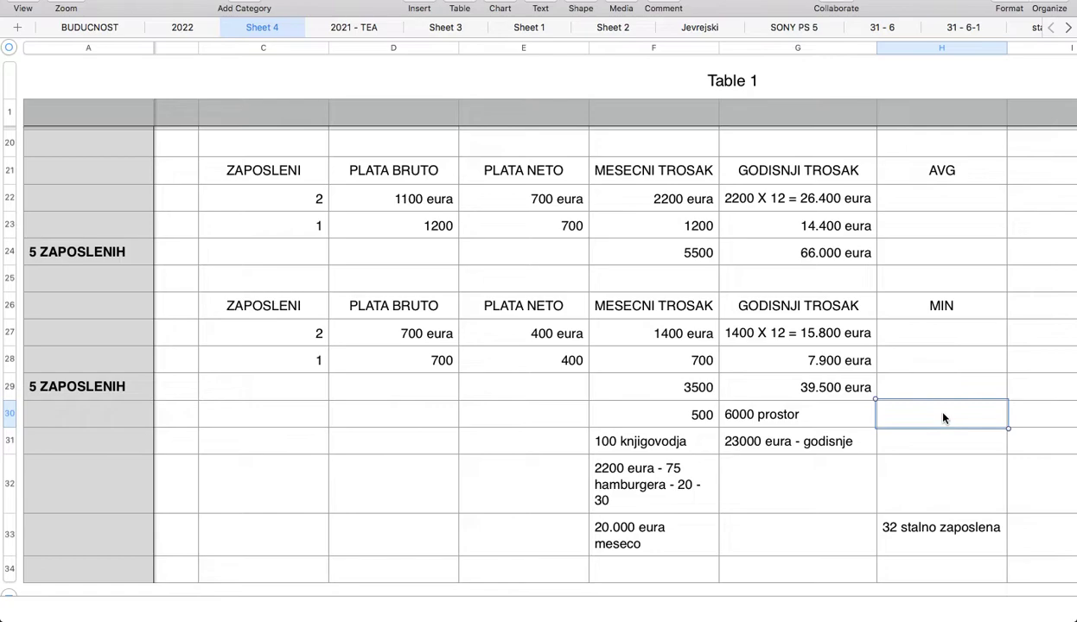
{"action": "scroll", "coordinate": [567, 511], "scroll_direction": "down", "scroll_amount": 3}
{"action": "left_click", "coordinate": [655, 467]}
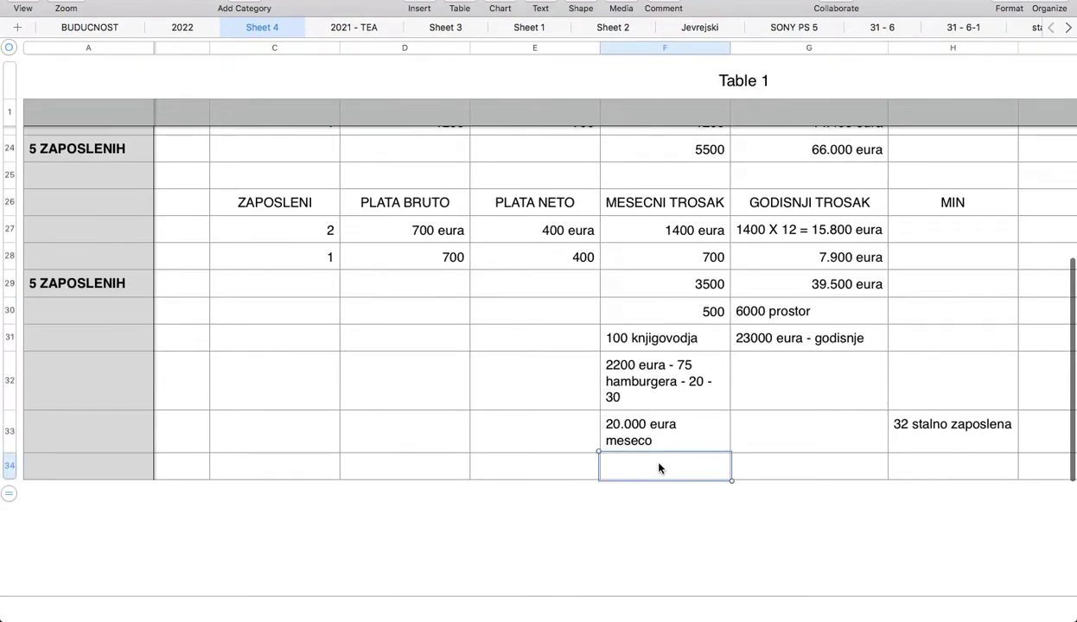
{"action": "type", "text": "7"}
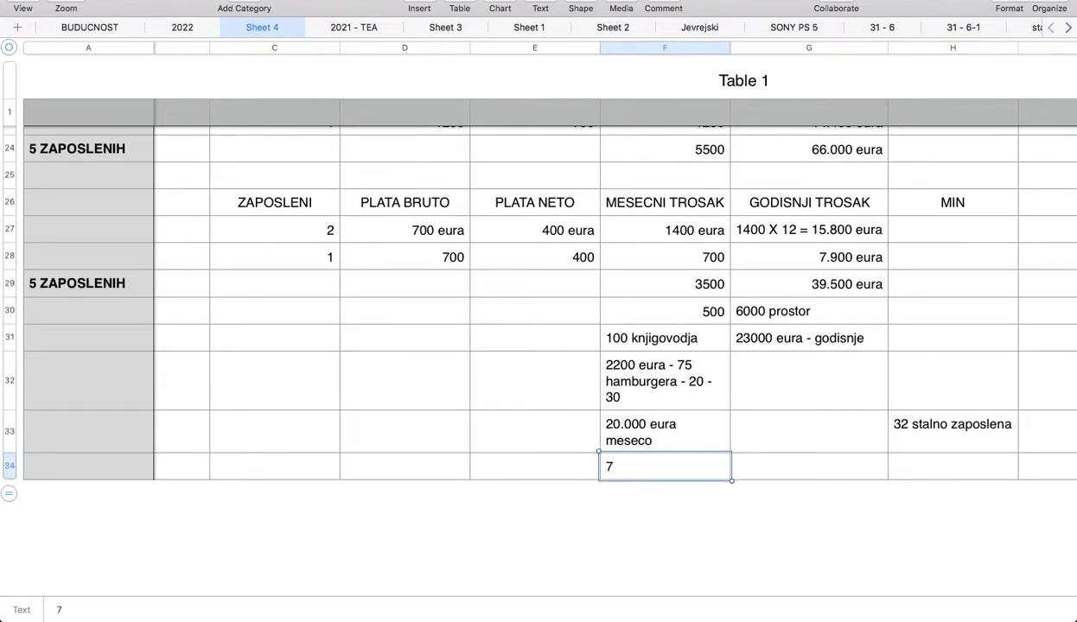
{"action": "type", "text": "000 mesecno"}
{"action": "left_click", "coordinate": [760, 465]}
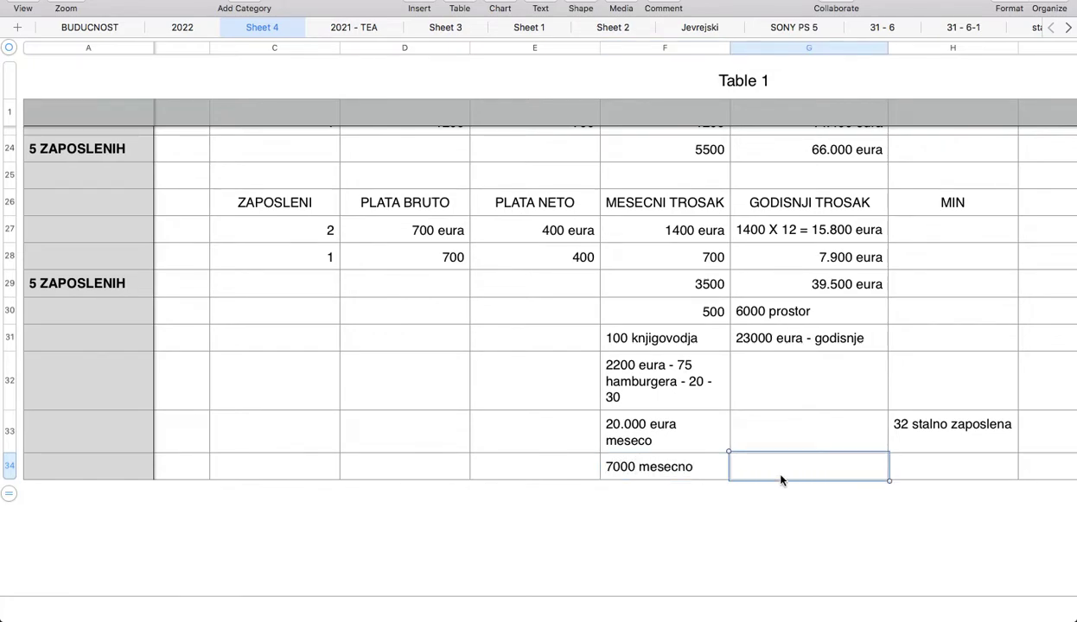
- Add row 35 to the end of the table and enter "7500 mesecno" in its MESECNI TROSAK column (F)
{"action": "left_click", "coordinate": [8, 495]}
{"action": "left_click", "coordinate": [659, 497]}
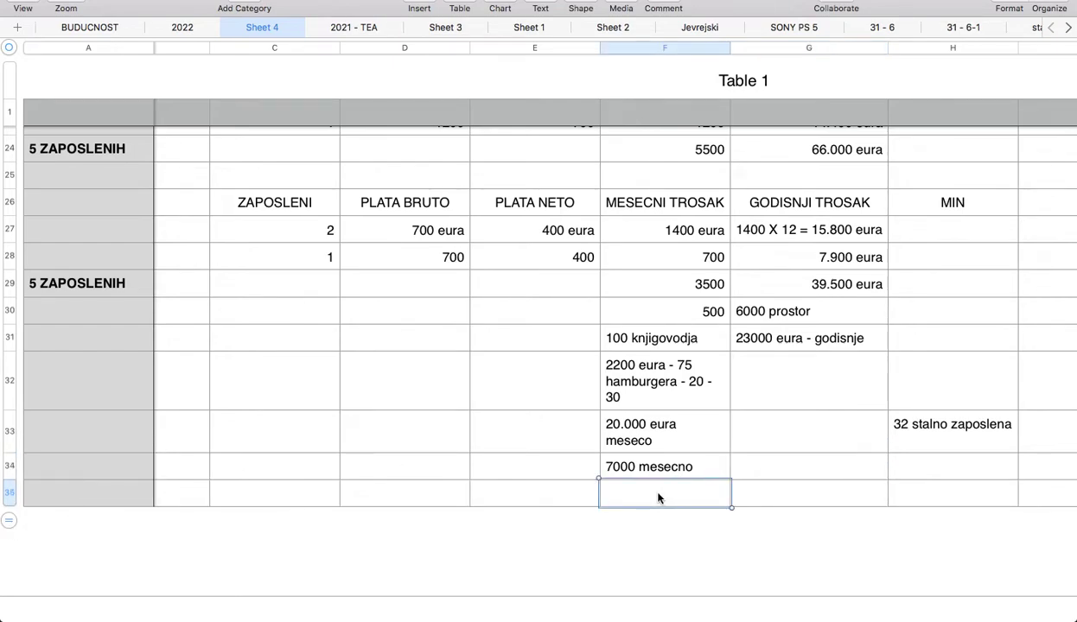
{"action": "type", "text": "7500 "}
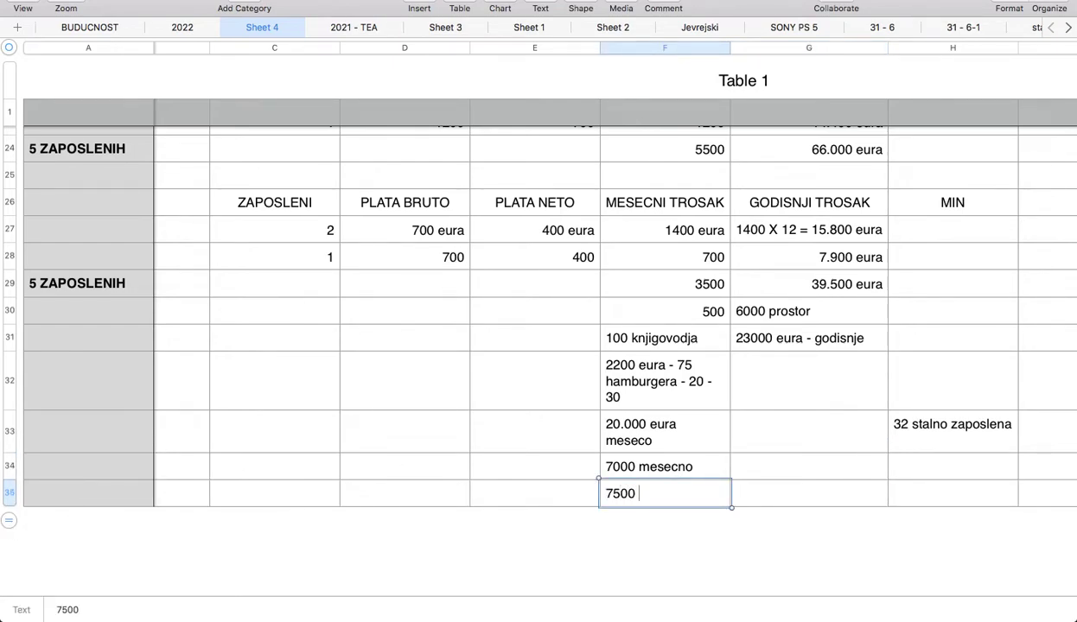
{"action": "type", "text": "mesecno"}
{"action": "left_click", "coordinate": [690, 459]}
{"action": "left_click", "coordinate": [658, 490]}
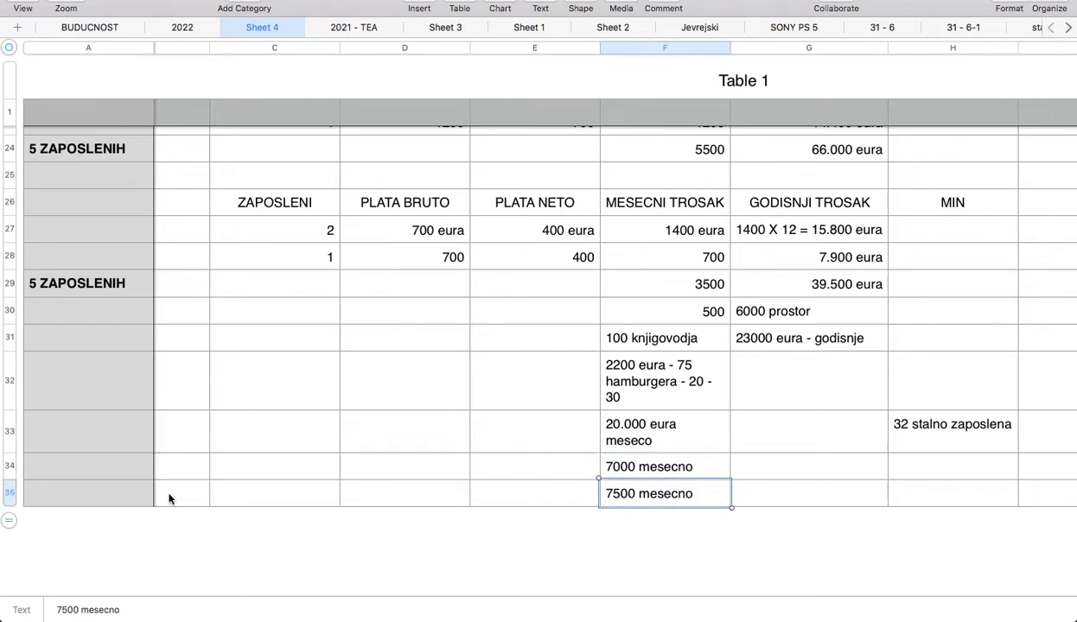
- Add row 36 to the table and enter "5 x 7000 = 35000" in cell F36
{"action": "left_click_drag", "start_coordinate": [7, 522], "coordinate": [9, 547]}
{"action": "left_click", "coordinate": [650, 529]}
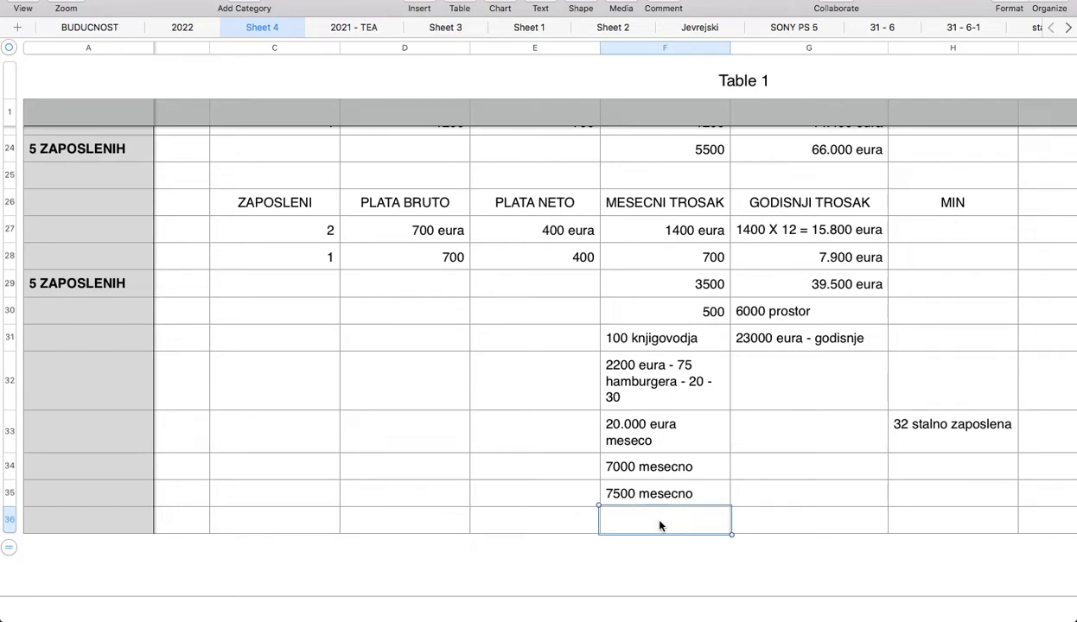
{"action": "type", "text": "5 x 75"}
{"action": "key", "text": "BackSpace"}
{"action": "type", "text": "000"}
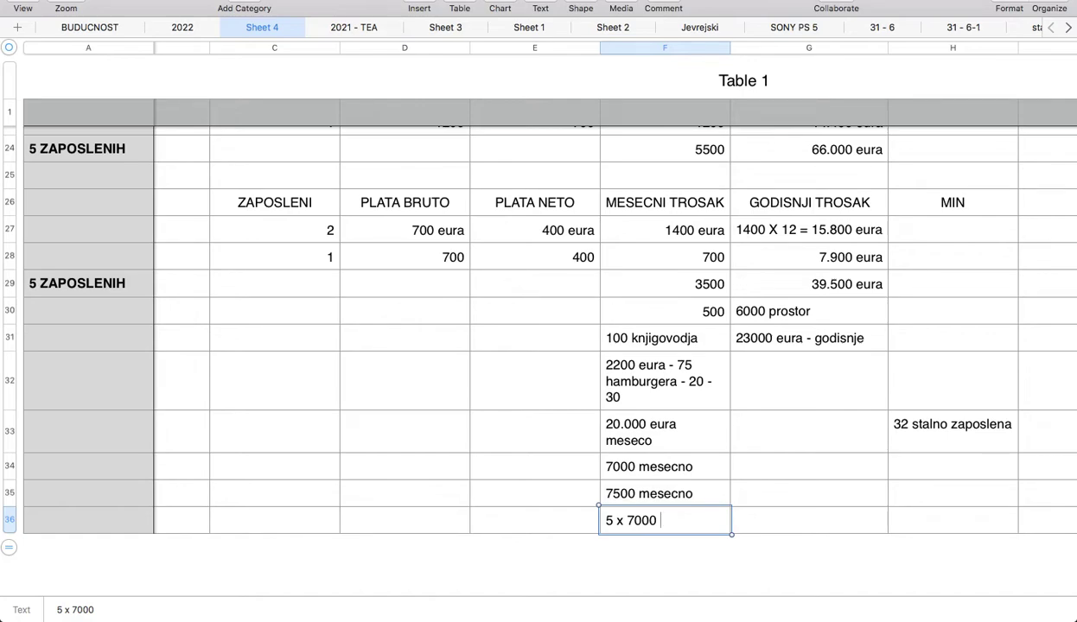
{"action": "type", "text": " 3500"}
{"action": "type", "text": "0"}
{"action": "type", "text": "="}
{"action": "left_click", "coordinate": [791, 526]}
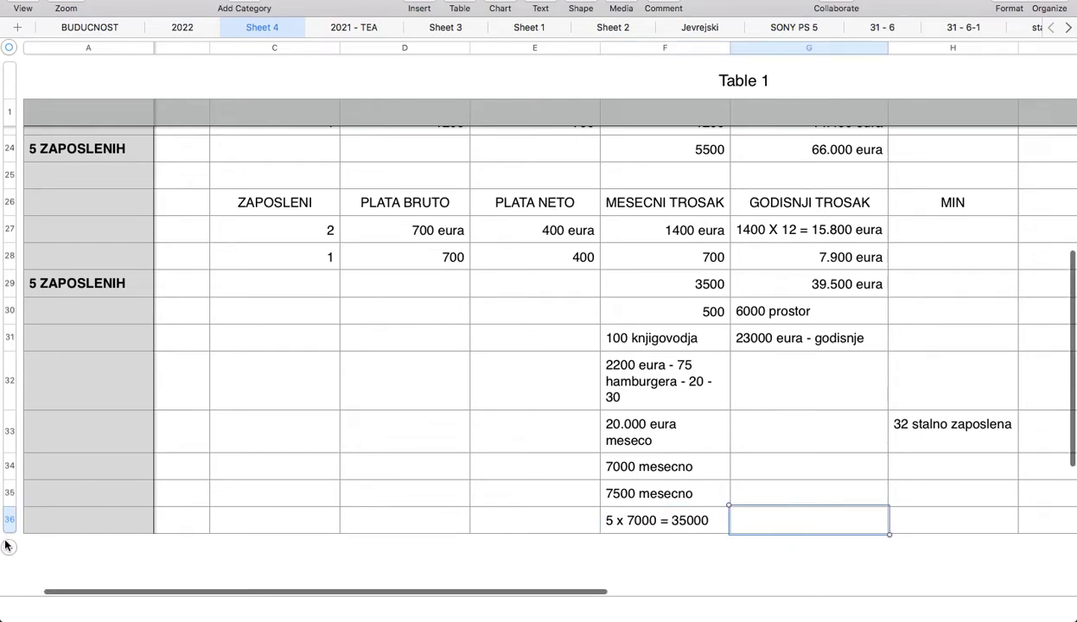
- Add row 37 to the table and enter "42000 - 10.000 = 32.000" in cell F37
{"action": "left_click_drag", "start_coordinate": [10, 566], "coordinate": [3, 584]}
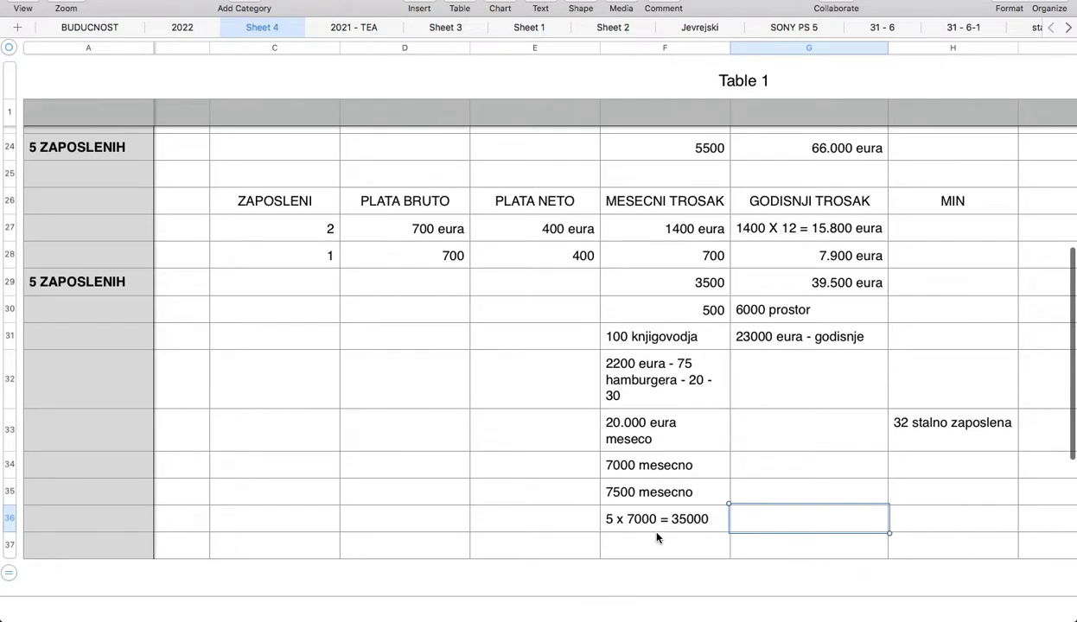
{"action": "left_click", "coordinate": [657, 537]}
{"action": "type", "text": "42000"}
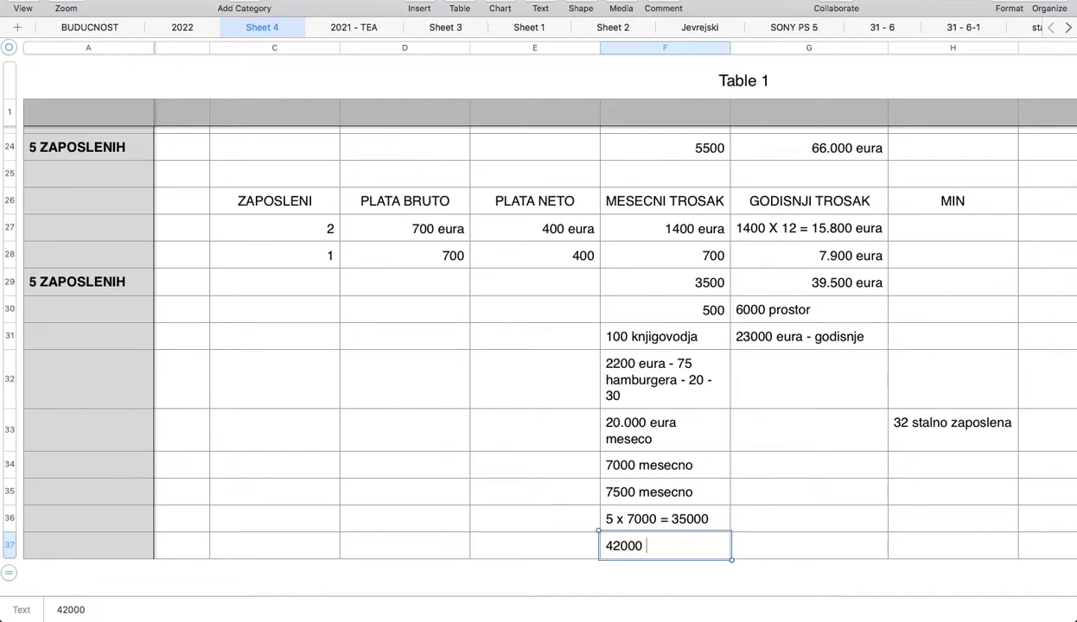
{"action": "type", "text": "- 10.000 = 32000"}
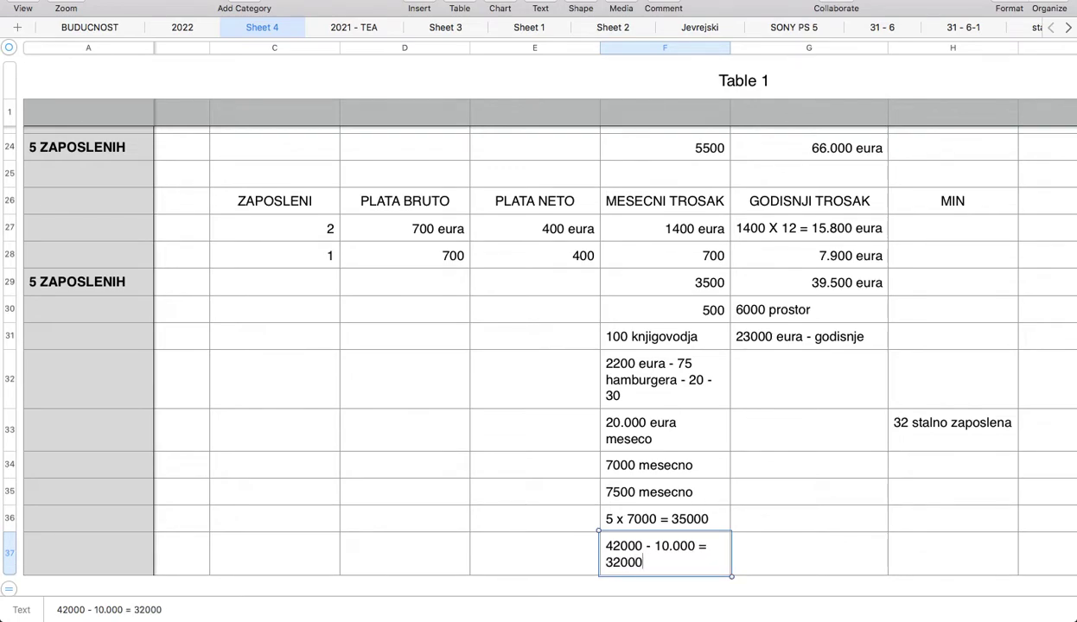
{"action": "left_click", "coordinate": [619, 562]}
{"action": "type", "text": "."}
{"action": "left_click", "coordinate": [955, 548]}
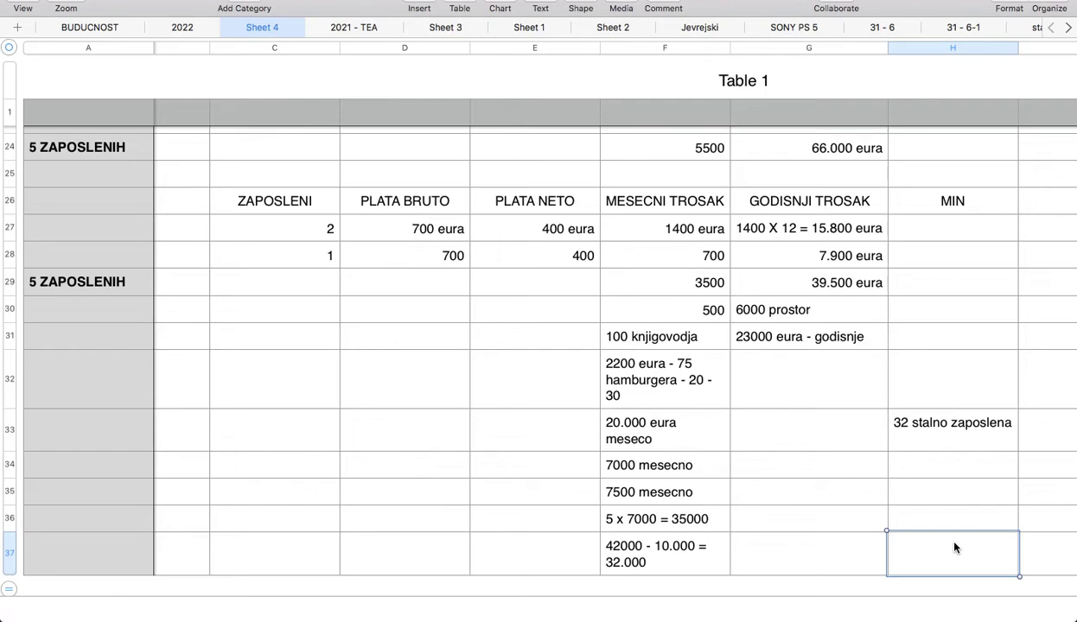
{"action": "left_click", "coordinate": [951, 499]}
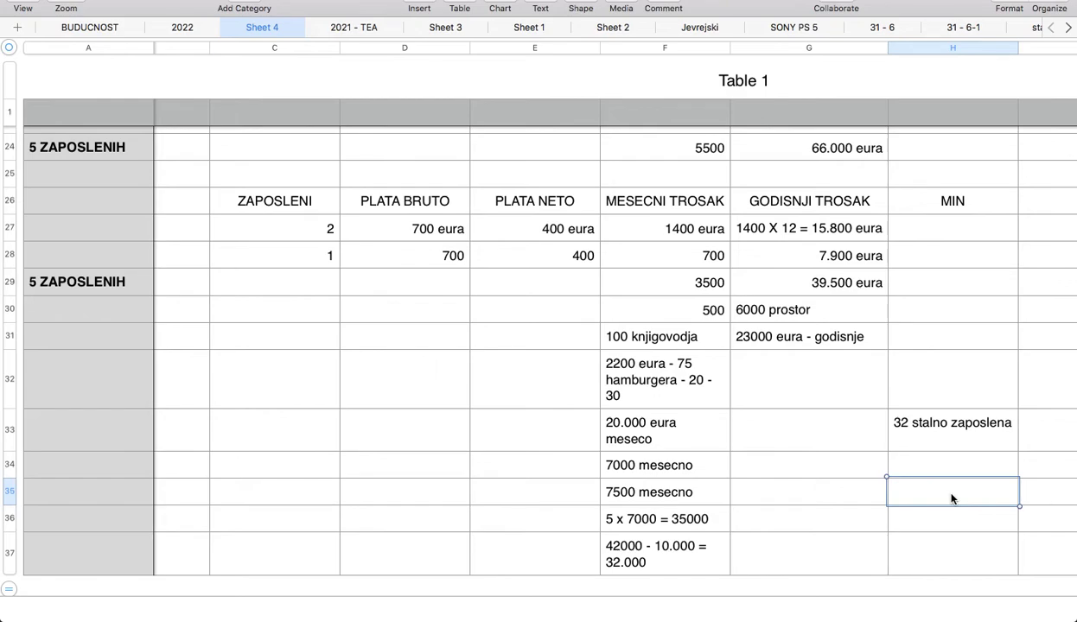
{"action": "left_click", "coordinate": [637, 553]}
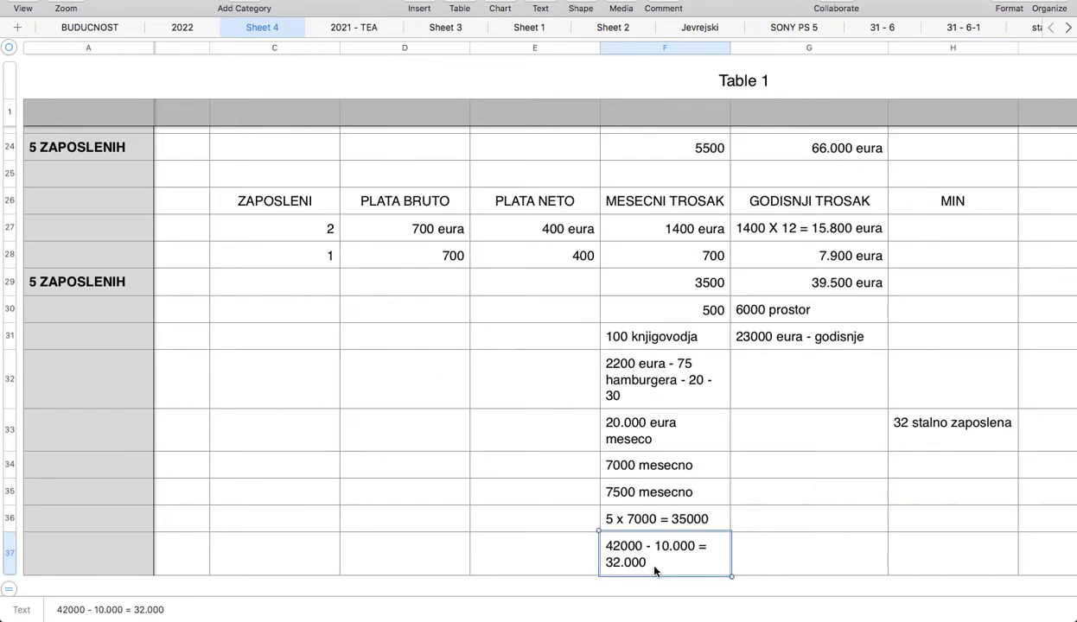
{"action": "left_click", "coordinate": [951, 552]}
{"action": "left_click", "coordinate": [955, 466]}
{"action": "left_click", "coordinate": [955, 499]}
{"action": "left_click", "coordinate": [956, 557]}
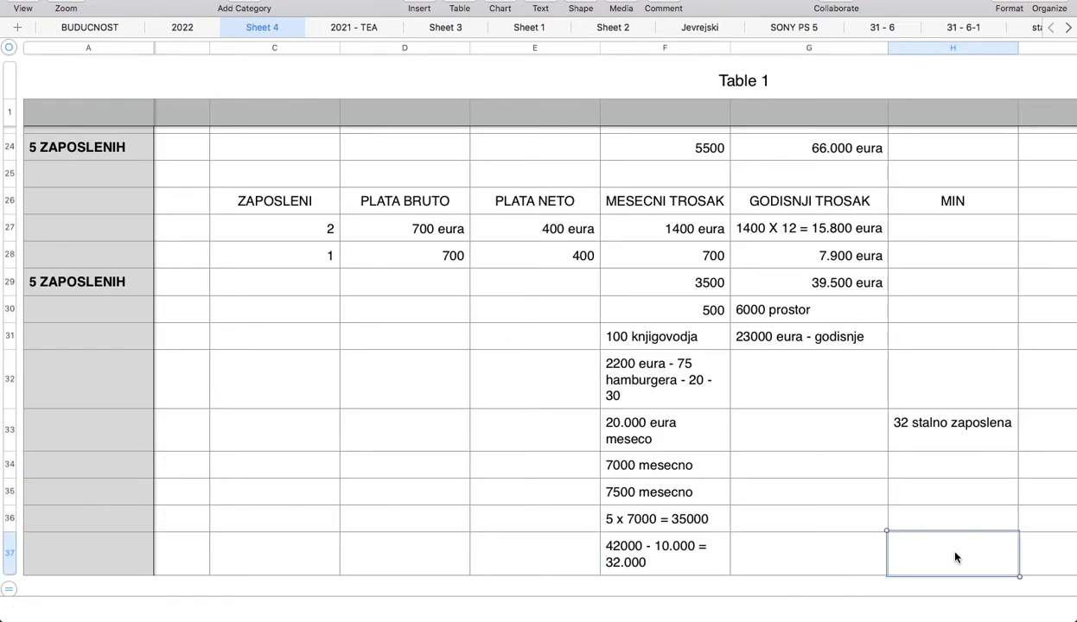
{"action": "left_click", "coordinate": [954, 493]}
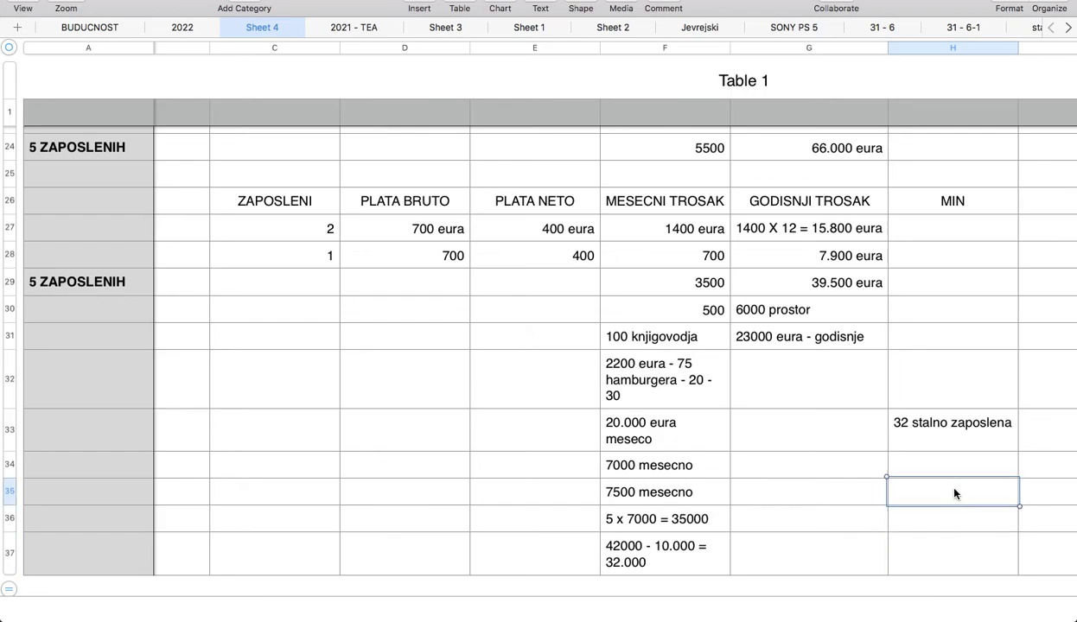
{"action": "left_click", "coordinate": [954, 553]}
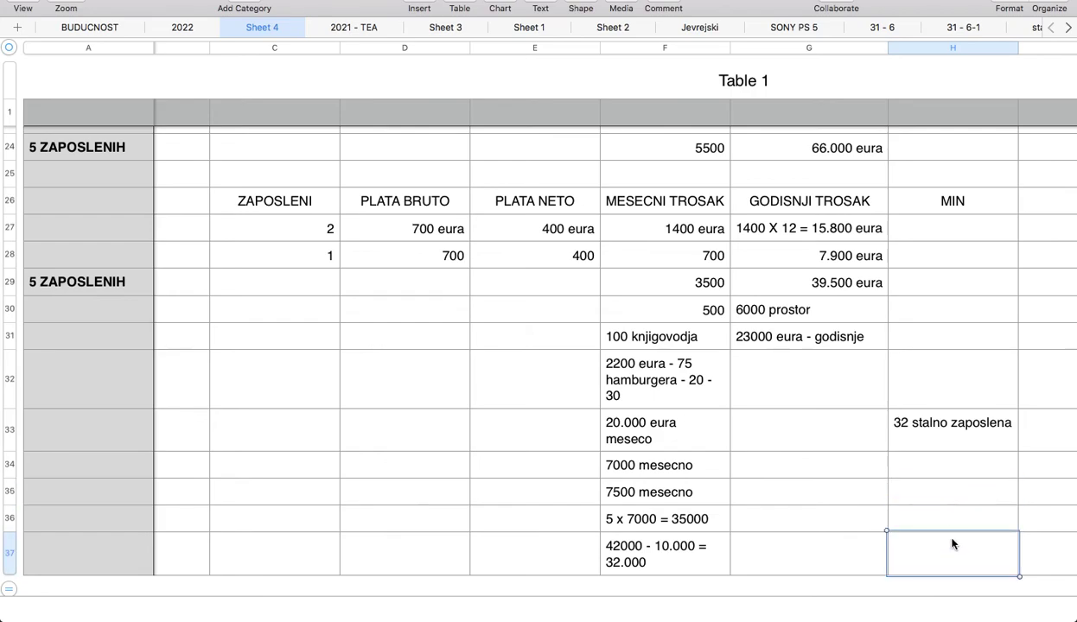
{"action": "left_click", "coordinate": [954, 496]}
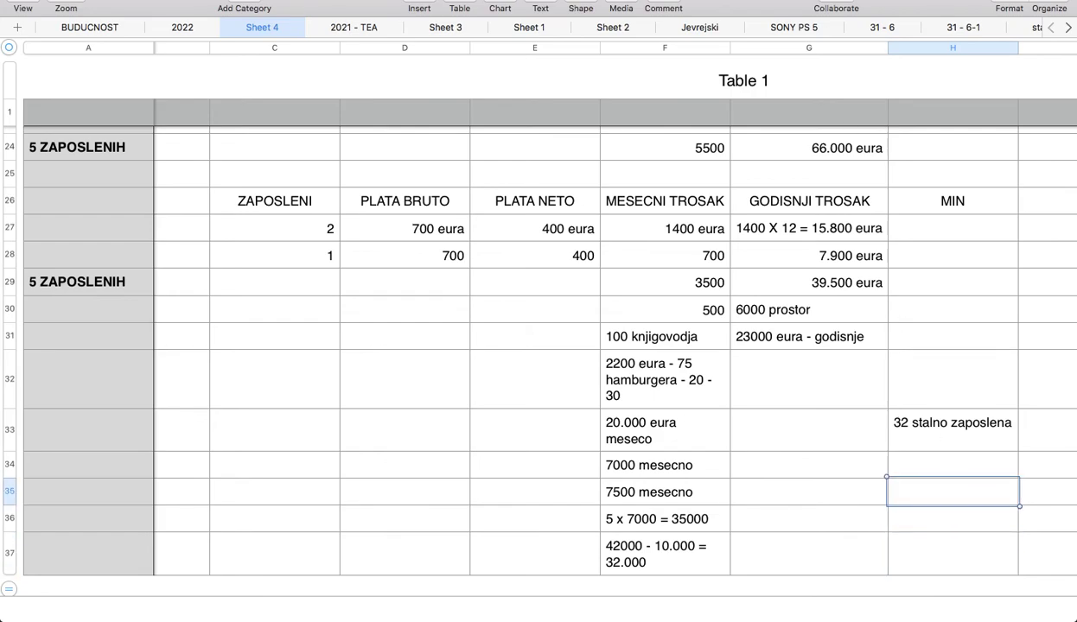